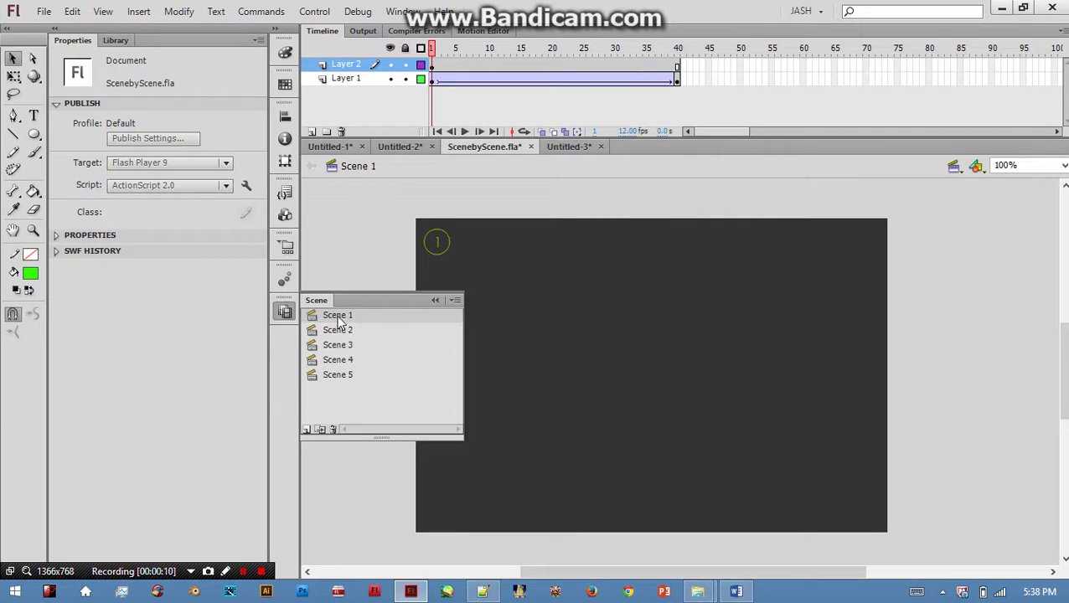
Open Scene 1 through Scene 5 of ScenebyScene.fla one after another to examine each scene's stage and timeline
left_click(339, 321)
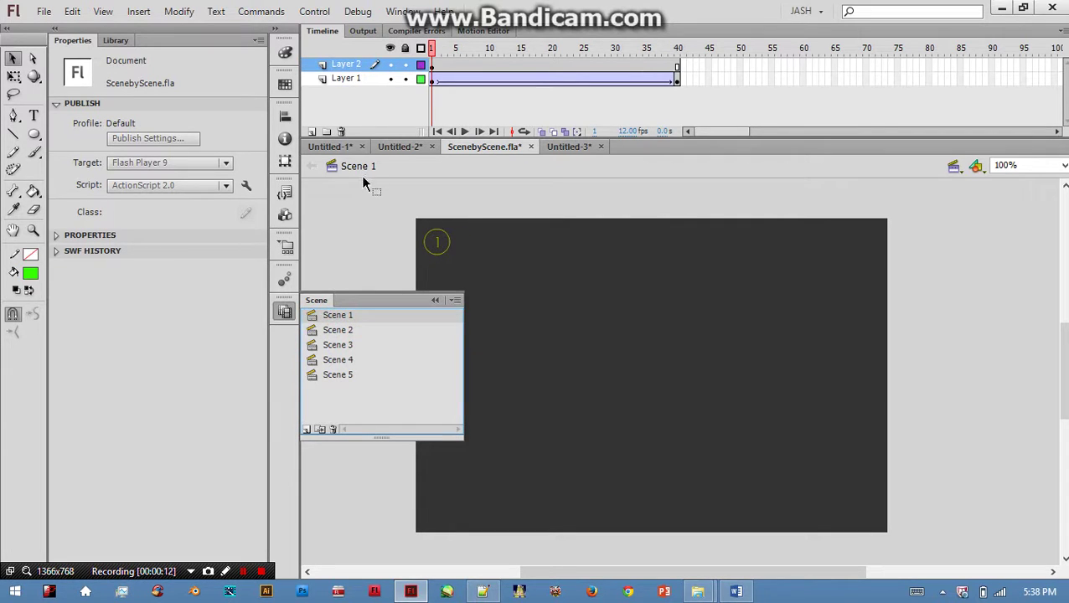
left_click(340, 333)
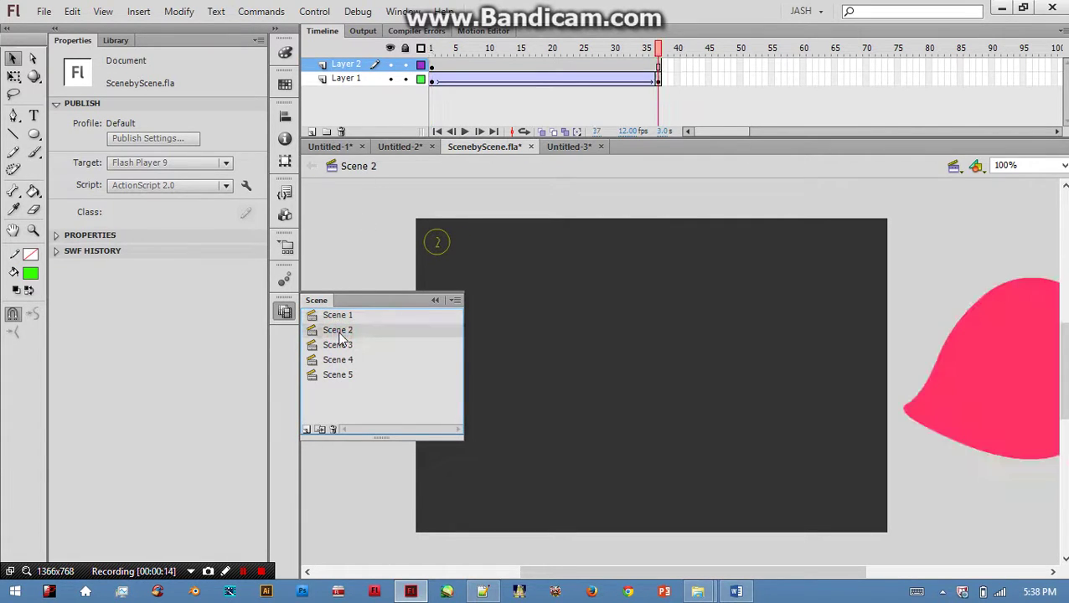
left_click(343, 350)
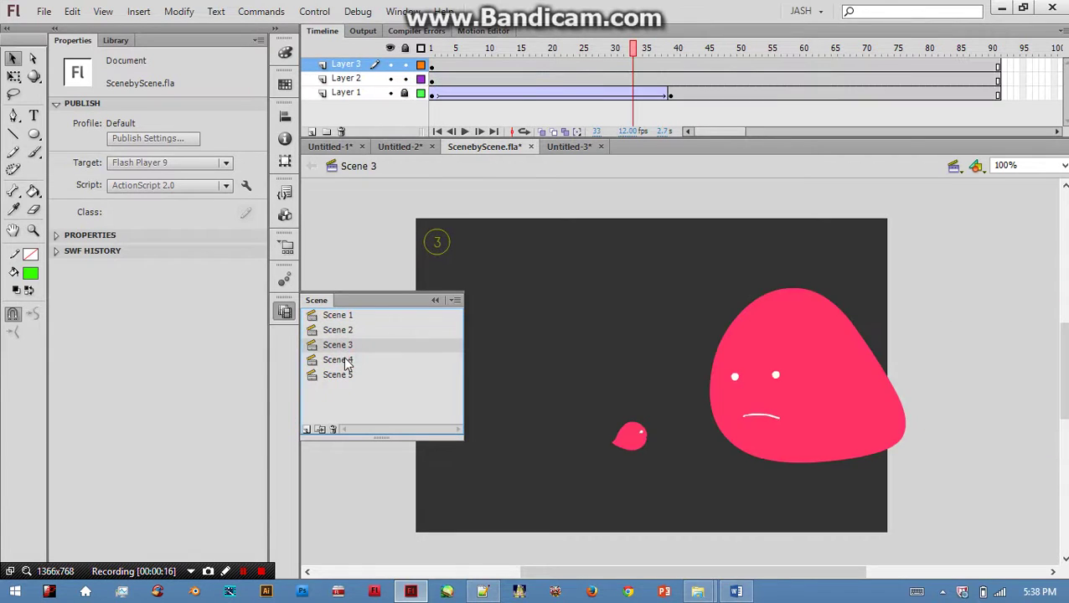
left_click(343, 362)
left_click(343, 376)
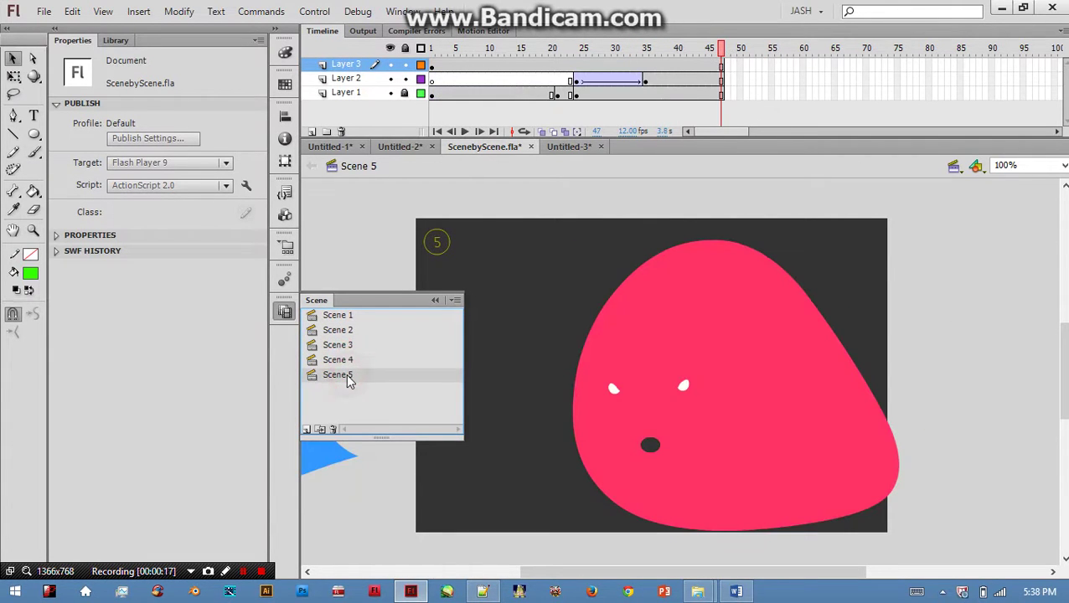
Play the timeline animations of Scene 1, Scene 2 and Scene 3 on the stage
left_click(340, 316)
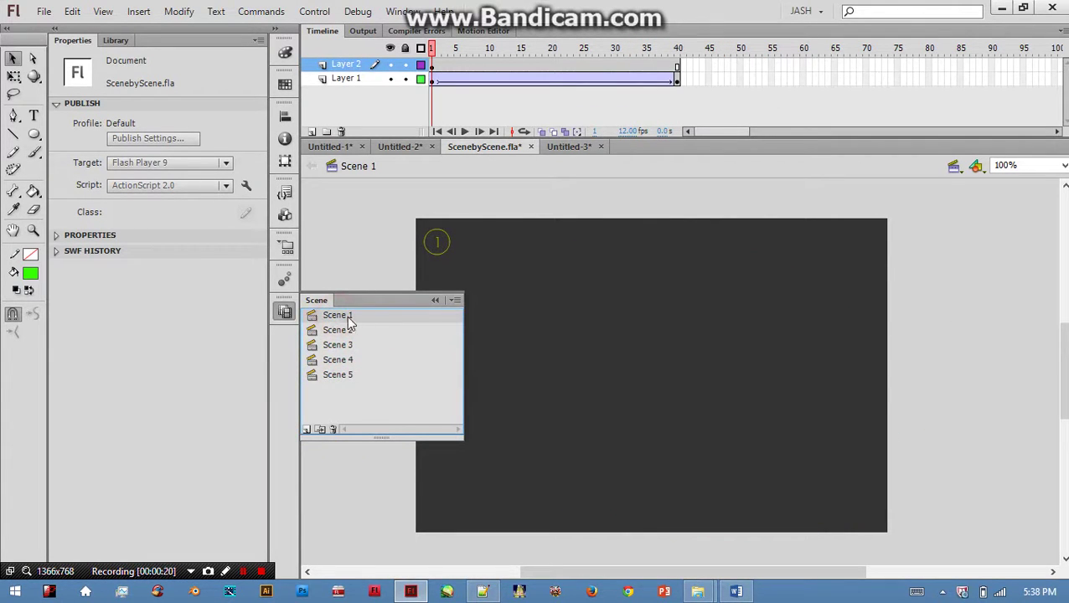
key("Return")
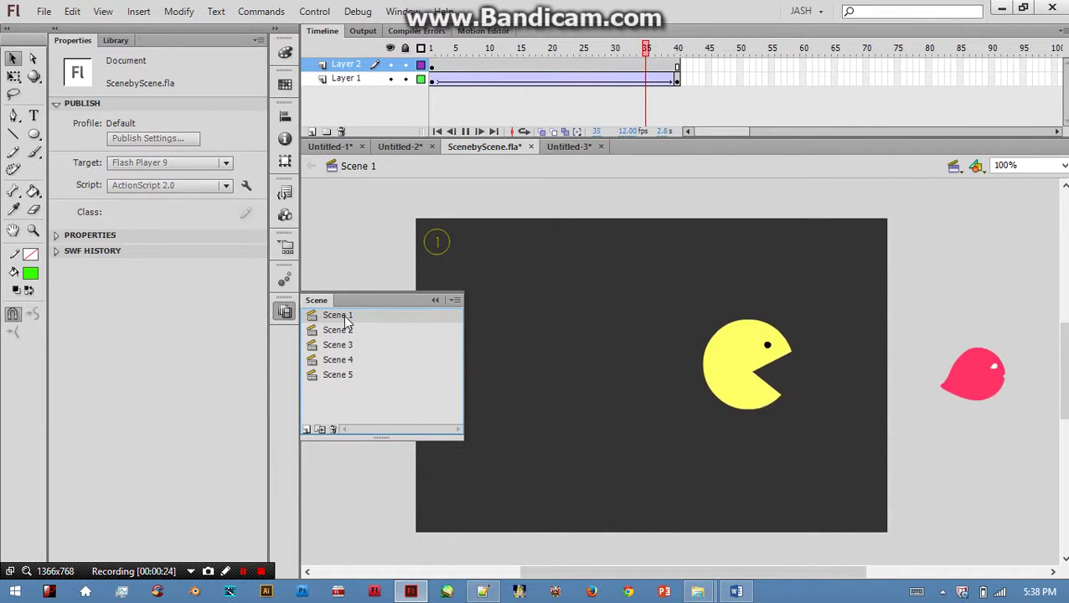
left_click(344, 332)
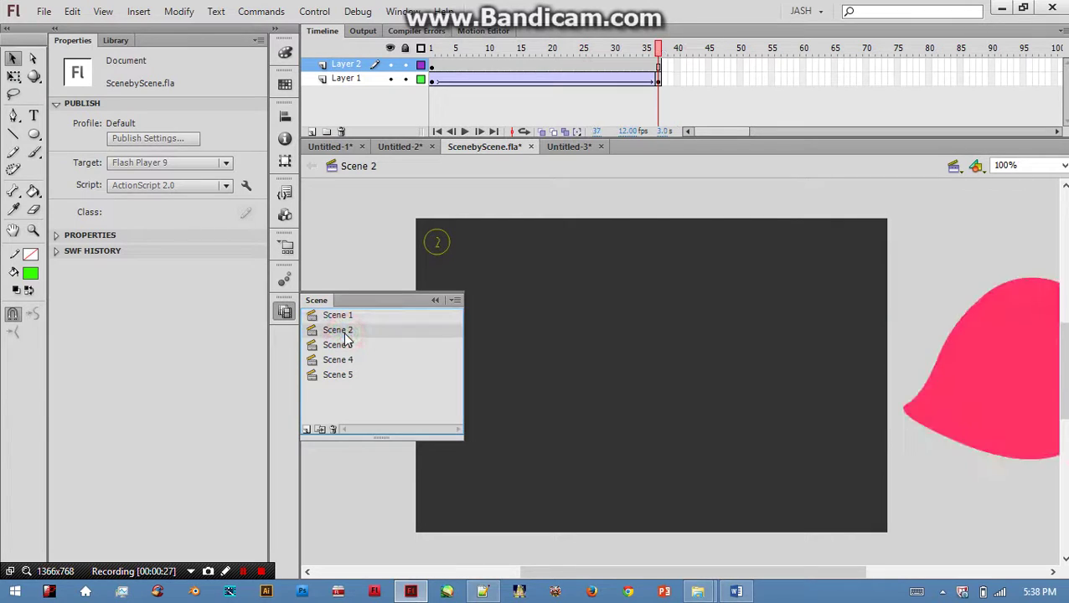
key("Return")
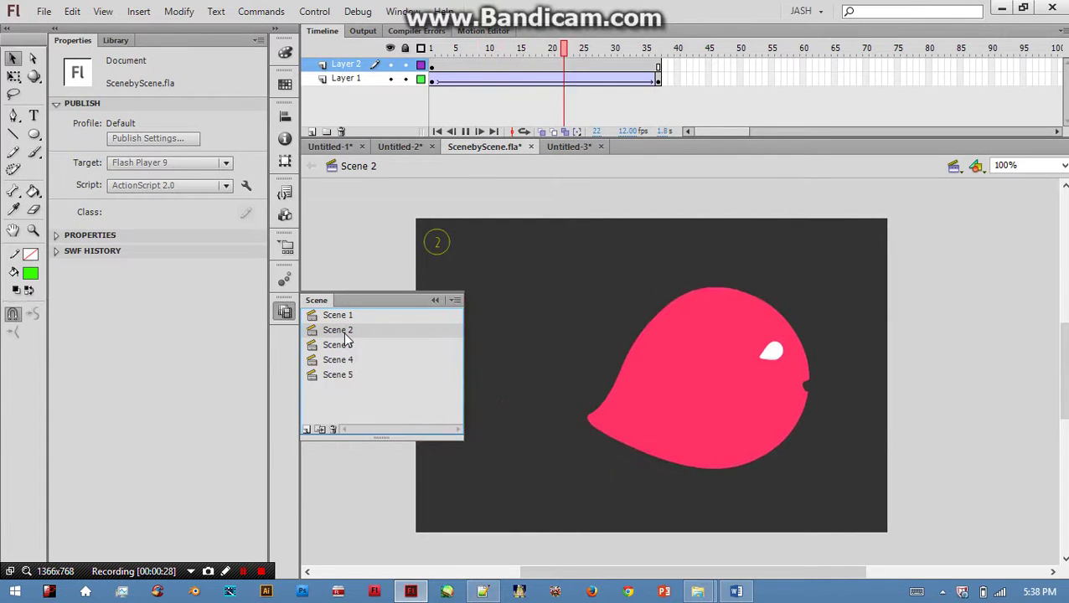
left_click(344, 350)
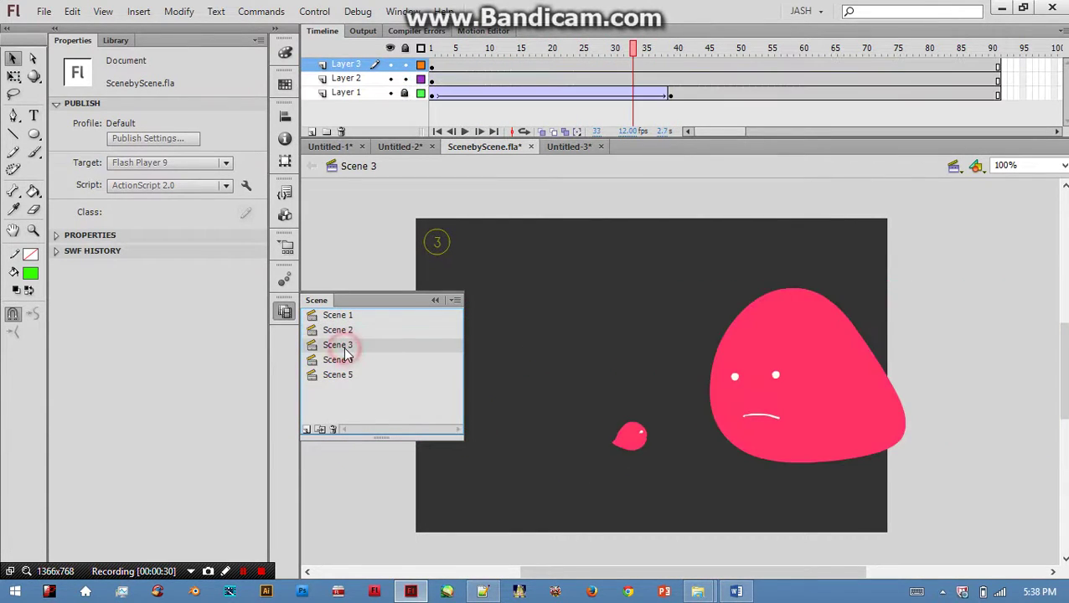
key("Return")
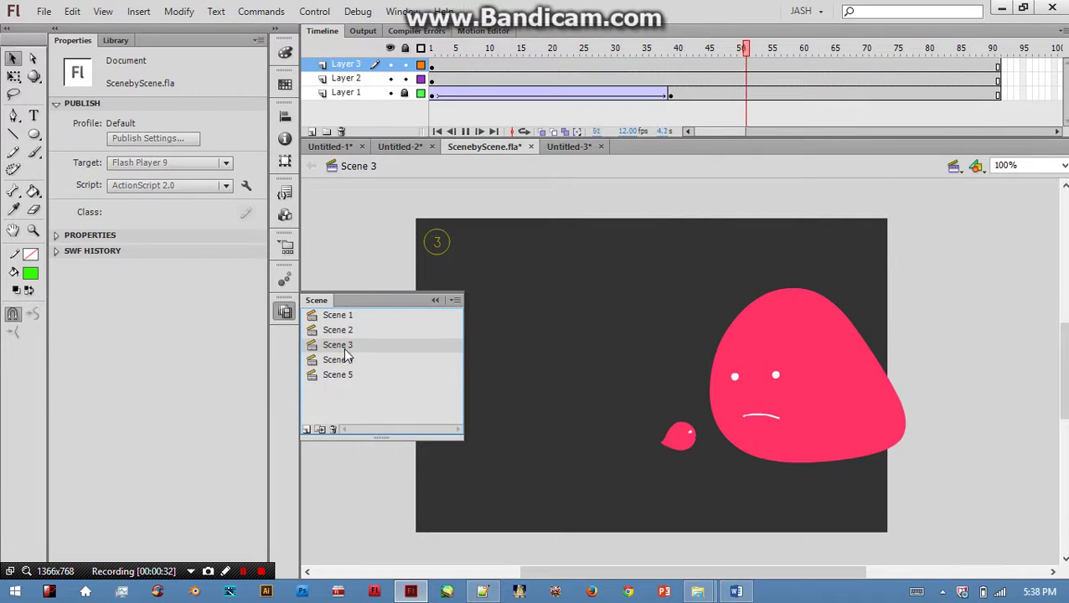
Return to Scene 1, test the whole movie in a preview window and close the preview
left_click(344, 315)
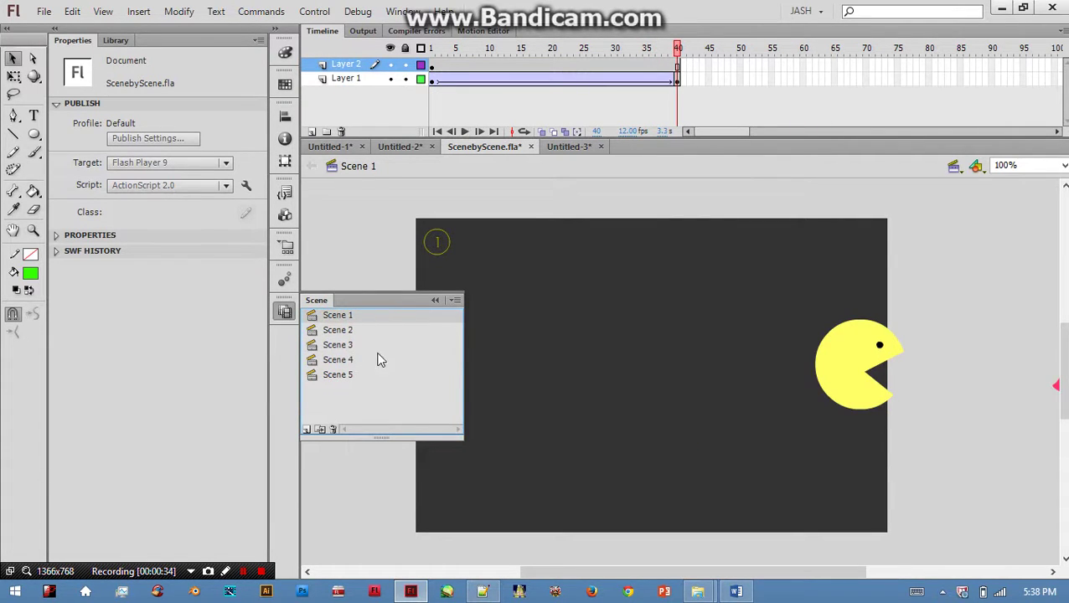
key("ctrl+Return")
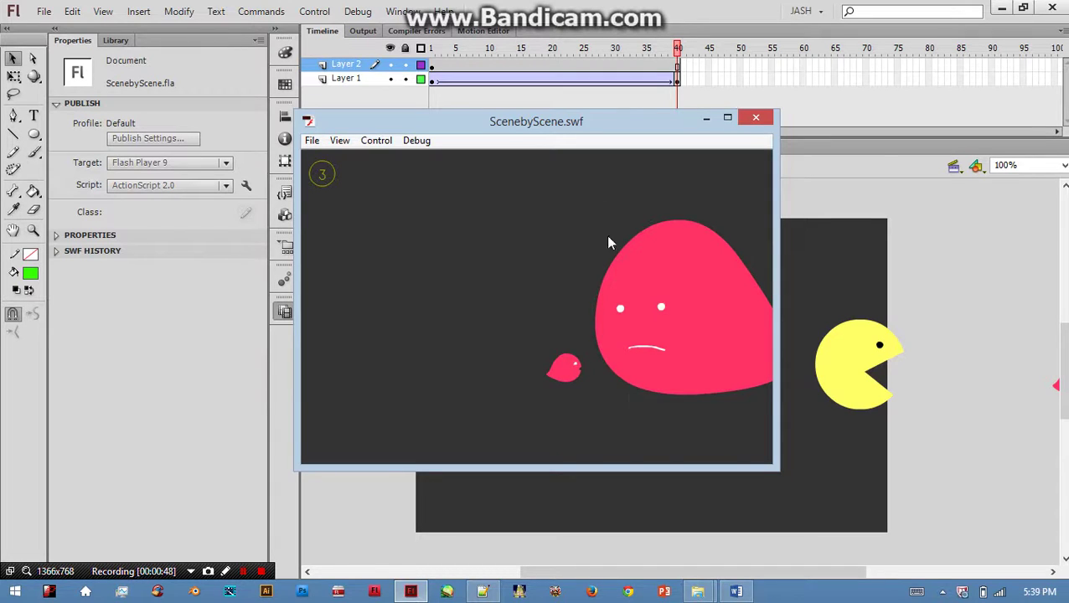
left_click_drag(539, 130, 684, 161)
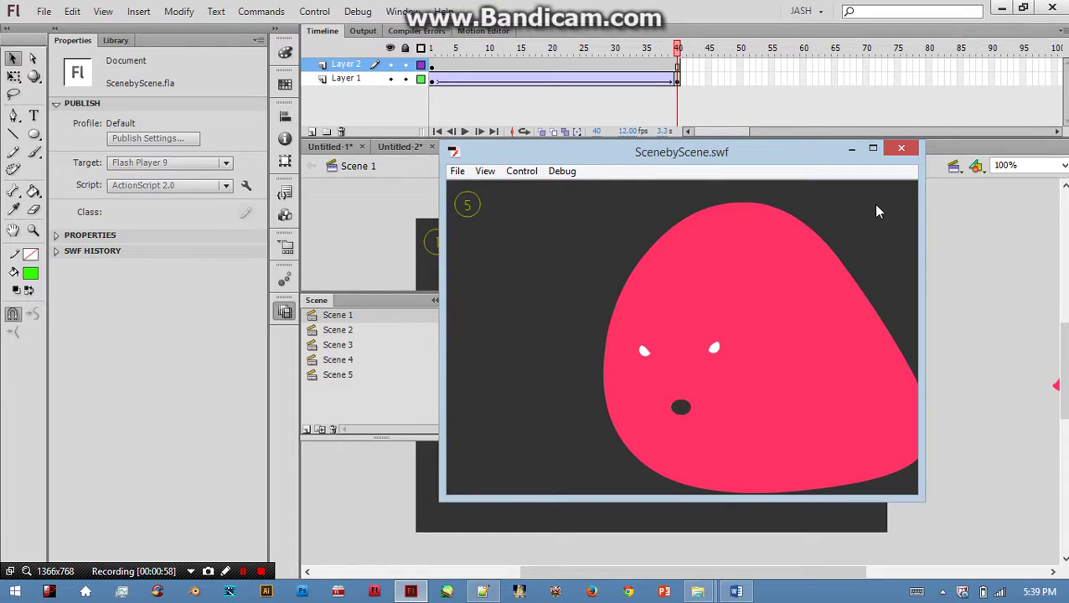
left_click(900, 148)
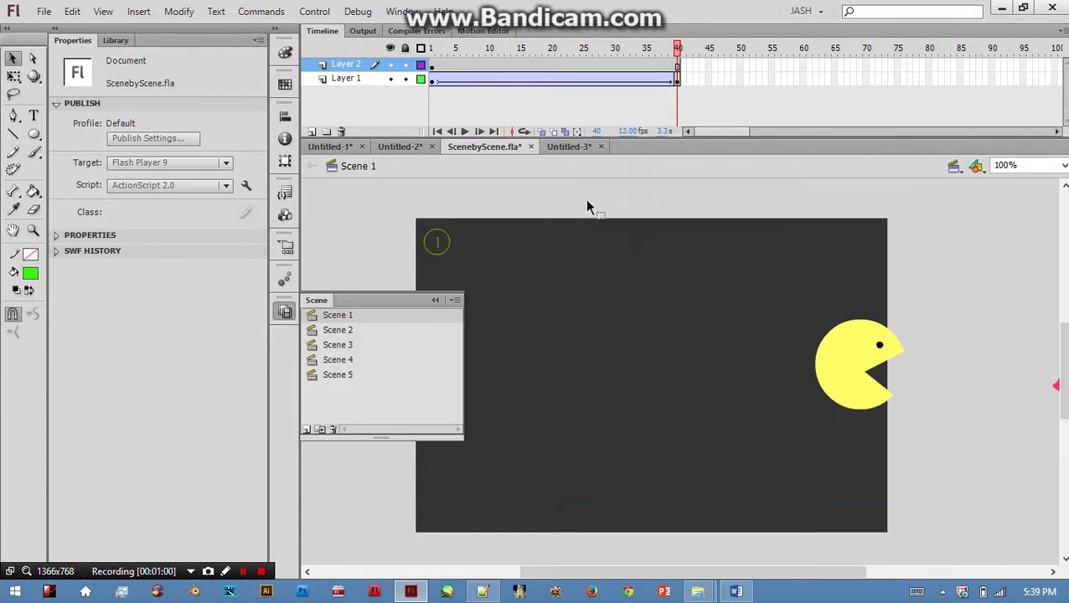
Review Scene 2 through Scene 5 again, return to Scene 1 and collapse the scene list
left_click(340, 331)
left_click(346, 344)
left_click(347, 359)
left_click(349, 376)
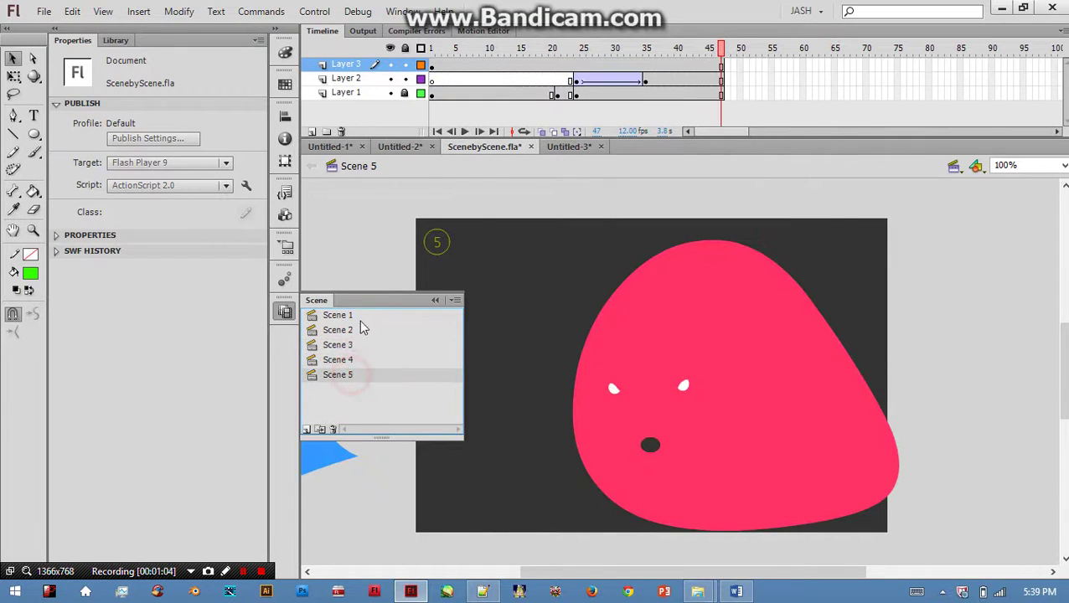
left_click(339, 315)
left_click(434, 300)
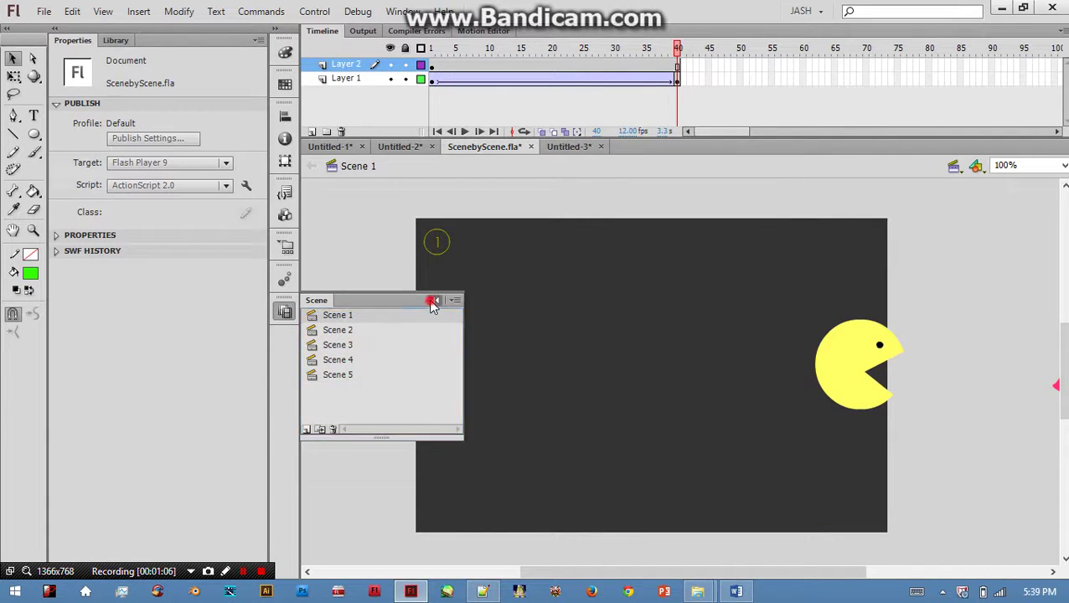
Switch to the Untitled-3 document and display its scene list with Scene 1 selected
left_click(566, 149)
left_click(402, 218)
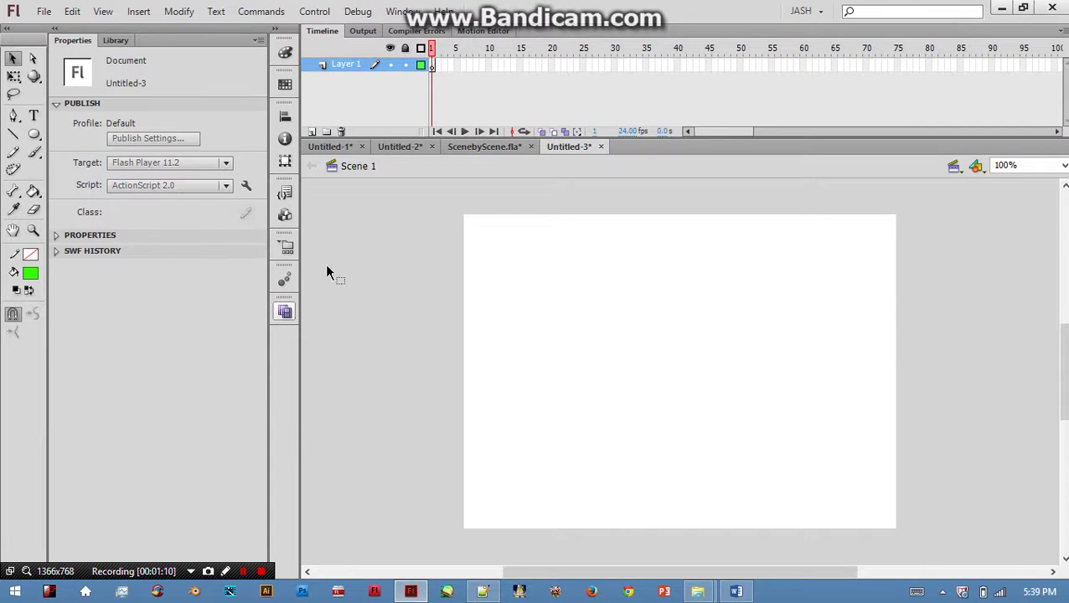
left_click(402, 10)
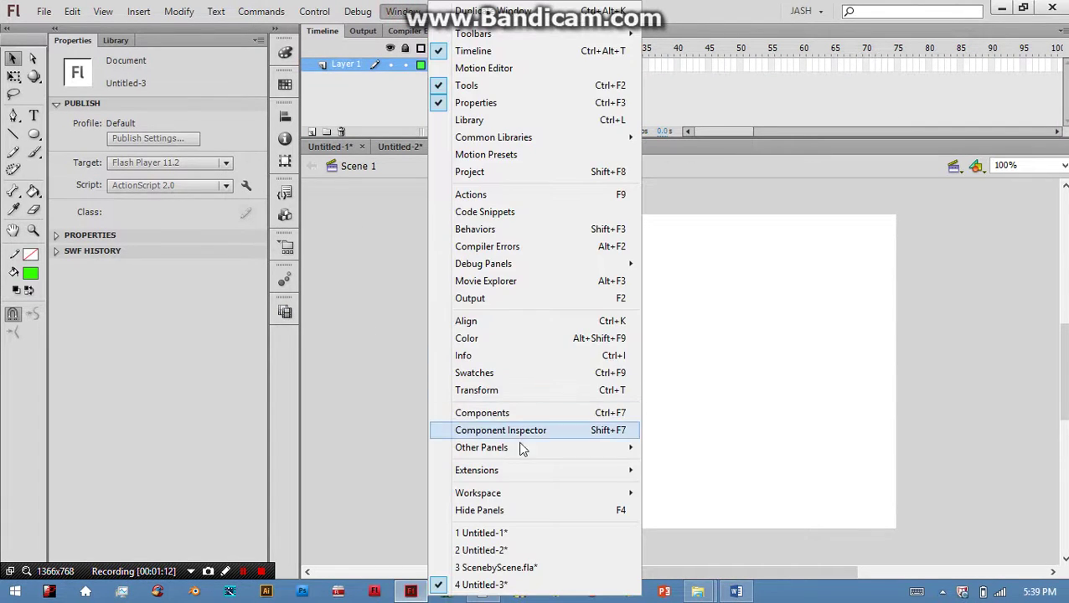
mouse_move(520, 447)
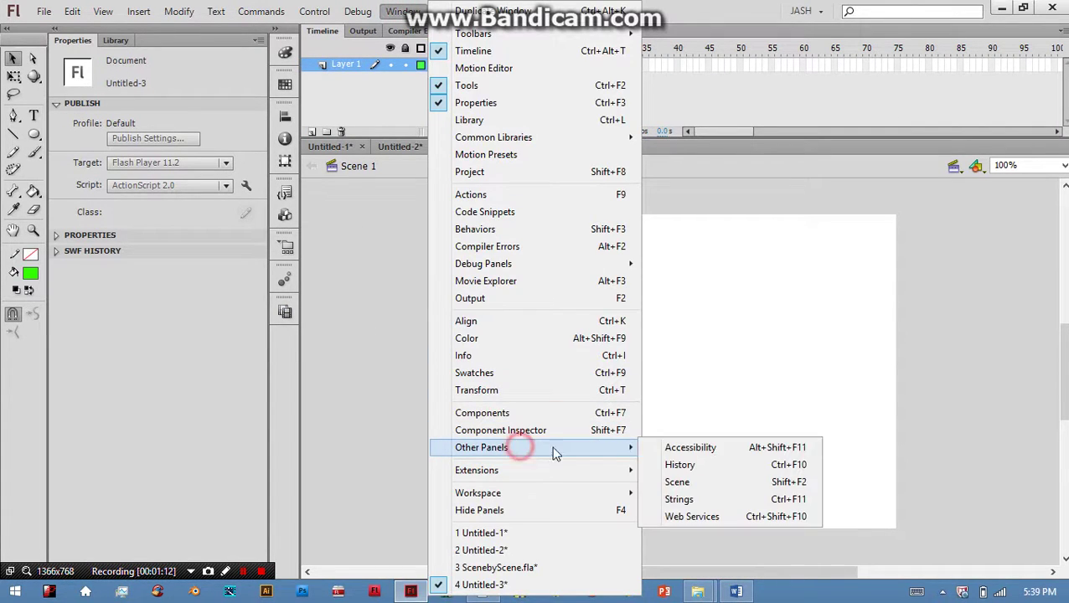
left_click(678, 482)
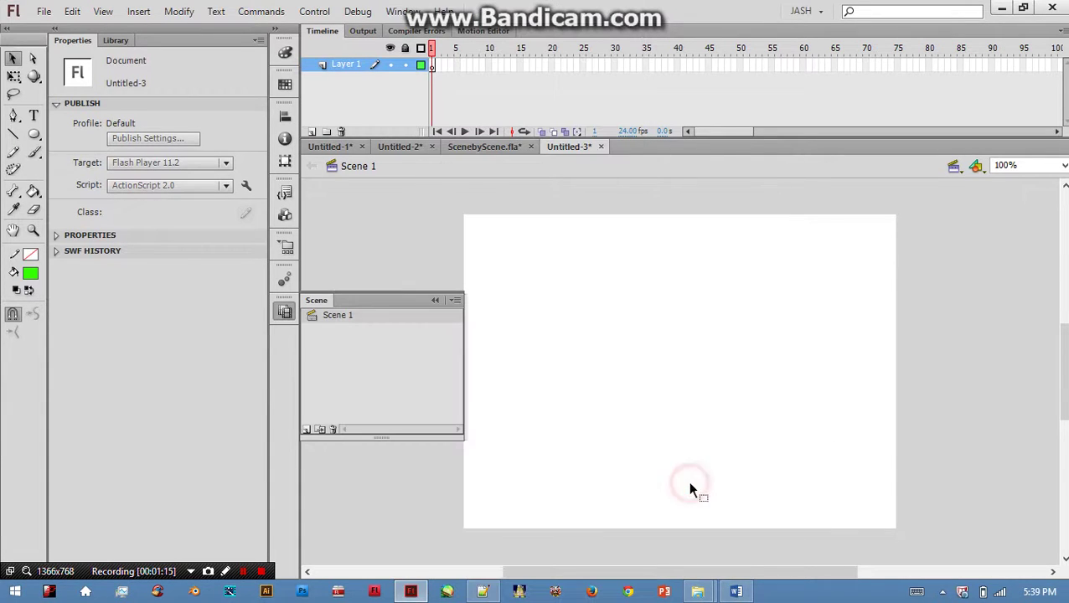
left_click(322, 317)
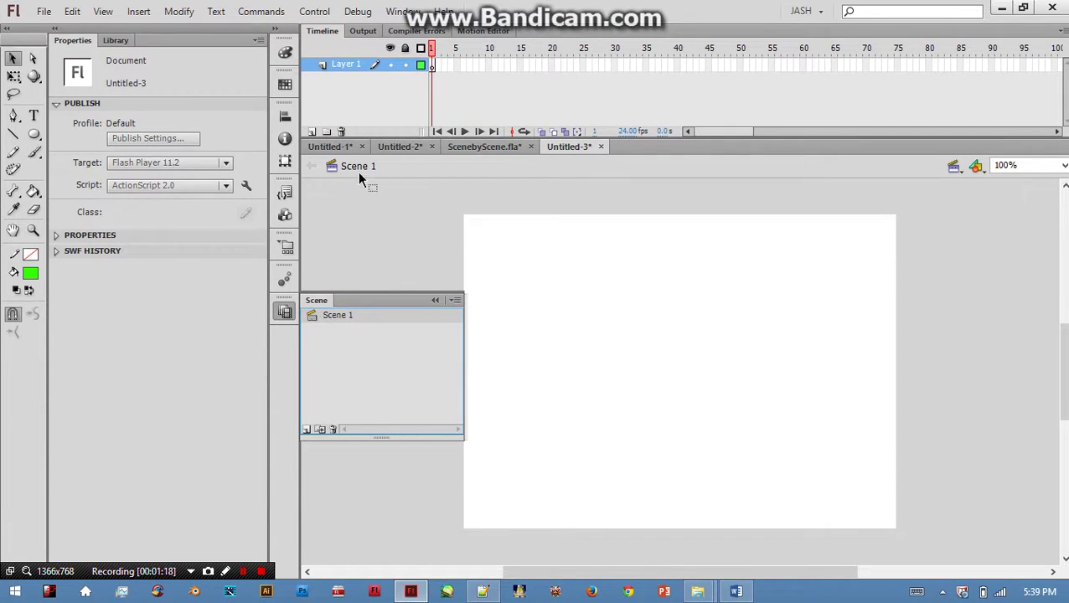
Collapse the scene list and set the document's background color to dark gray
left_click(436, 300)
left_click_drag(692, 307, 623, 303)
right_click(520, 268)
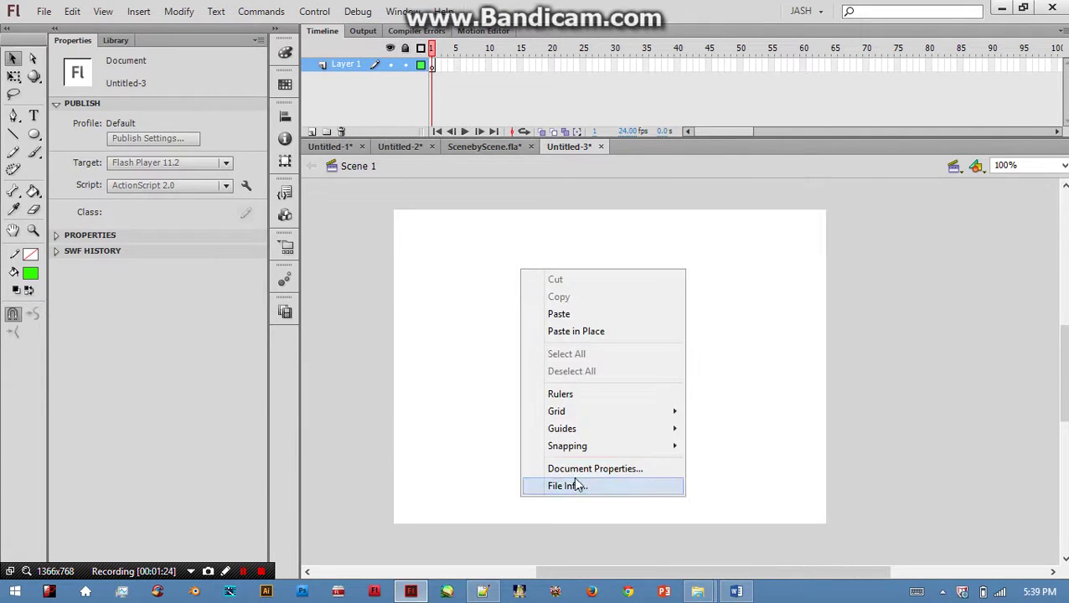
left_click(577, 474)
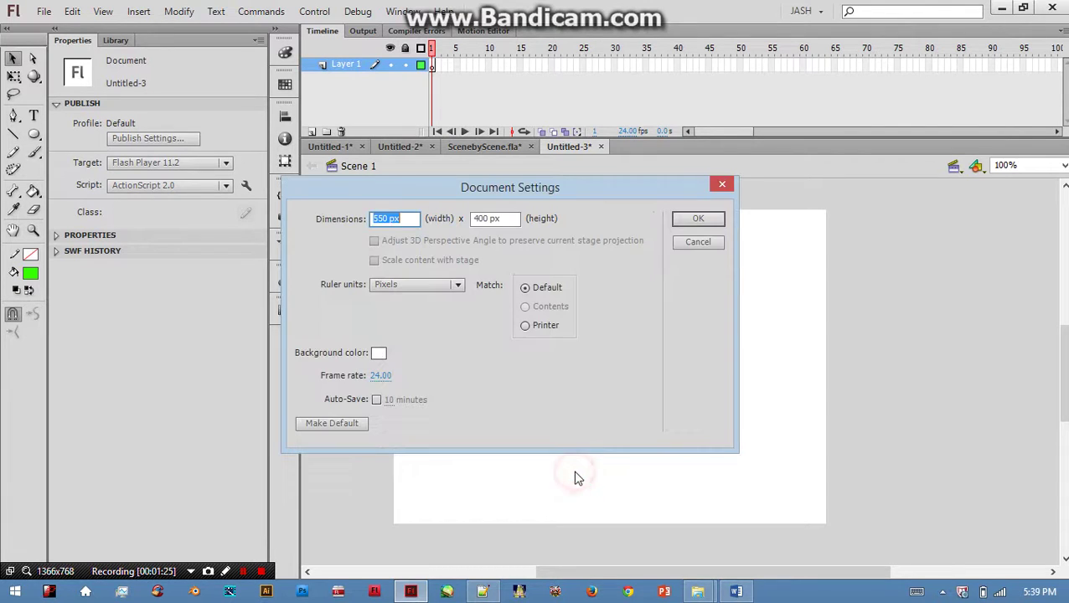
left_click(383, 354)
left_click(394, 396)
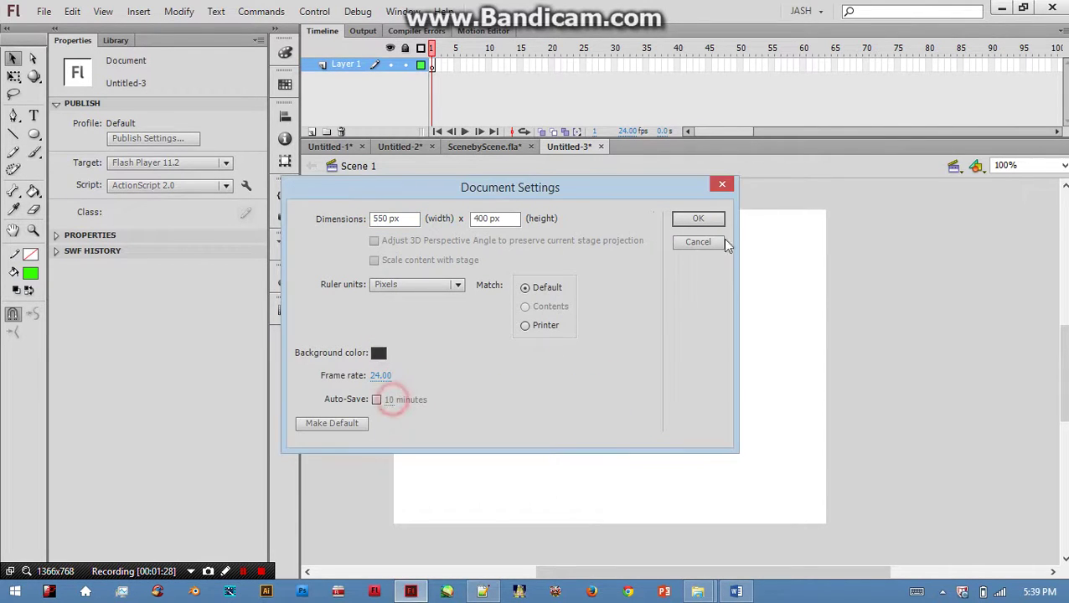
left_click(700, 218)
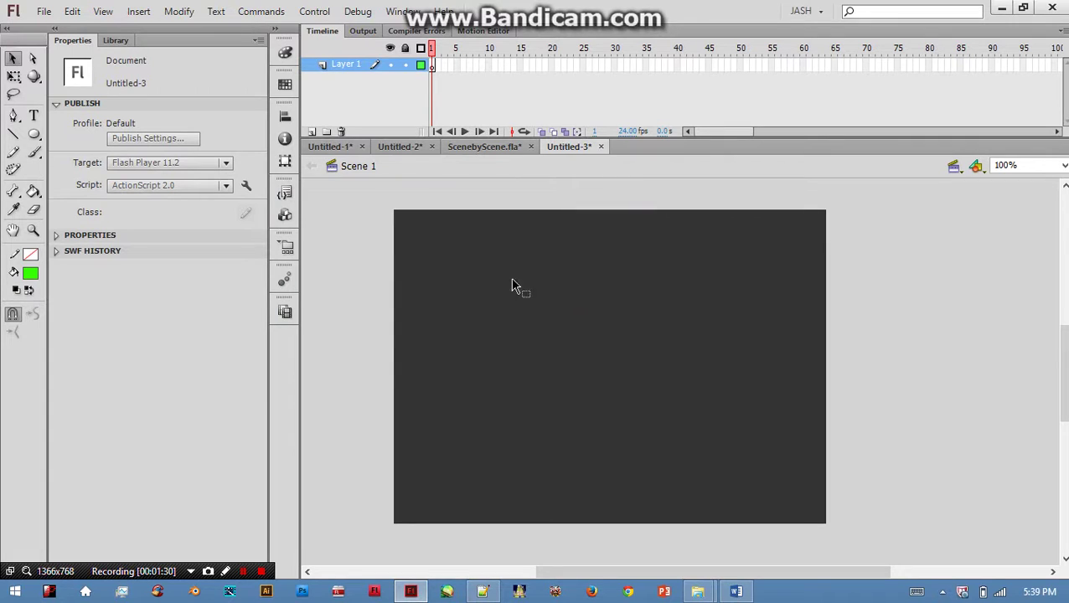
Handwrite "Scene 1" in green across the upper part of the stage with the Brush tool
left_click(33, 151)
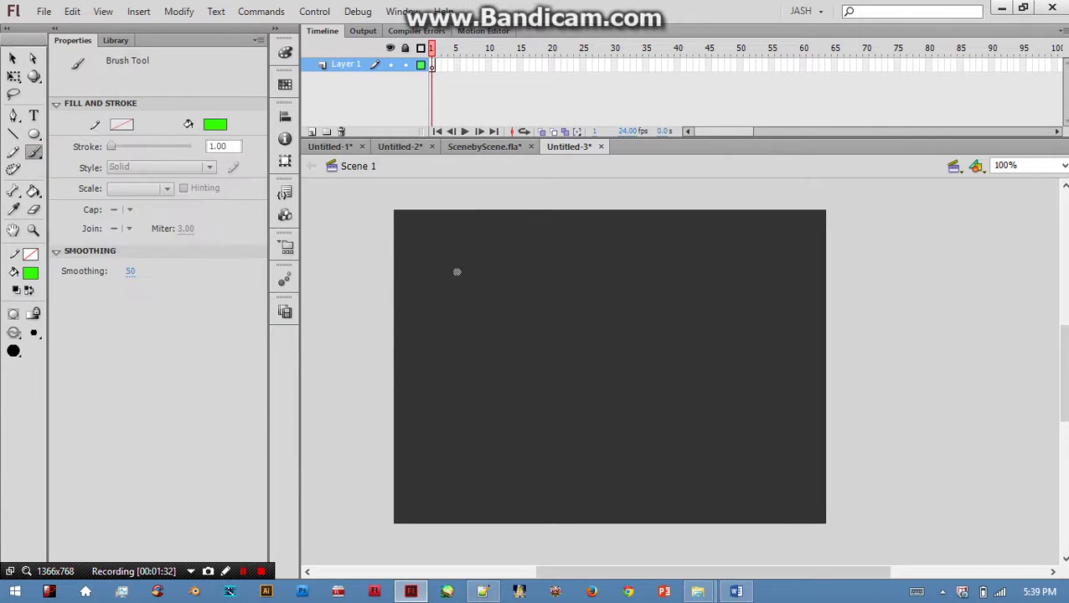
left_click_drag(492, 289, 525, 356)
mouse_move(548, 308)
left_mouse_down()
mouse_move(558, 339)
mouse_move(582, 317)
mouse_move(605, 328)
mouse_move(597, 305)
mouse_move(643, 340)
left_mouse_up()
left_click_drag(667, 251, 685, 333)
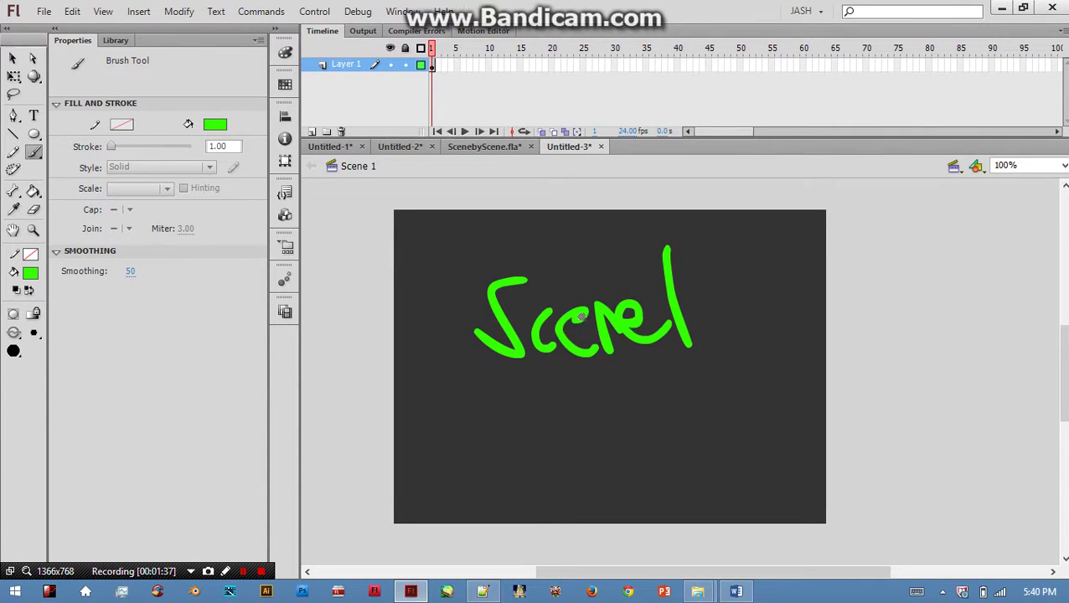
left_click_drag(581, 316, 575, 351)
left_click_drag(681, 353, 704, 345)
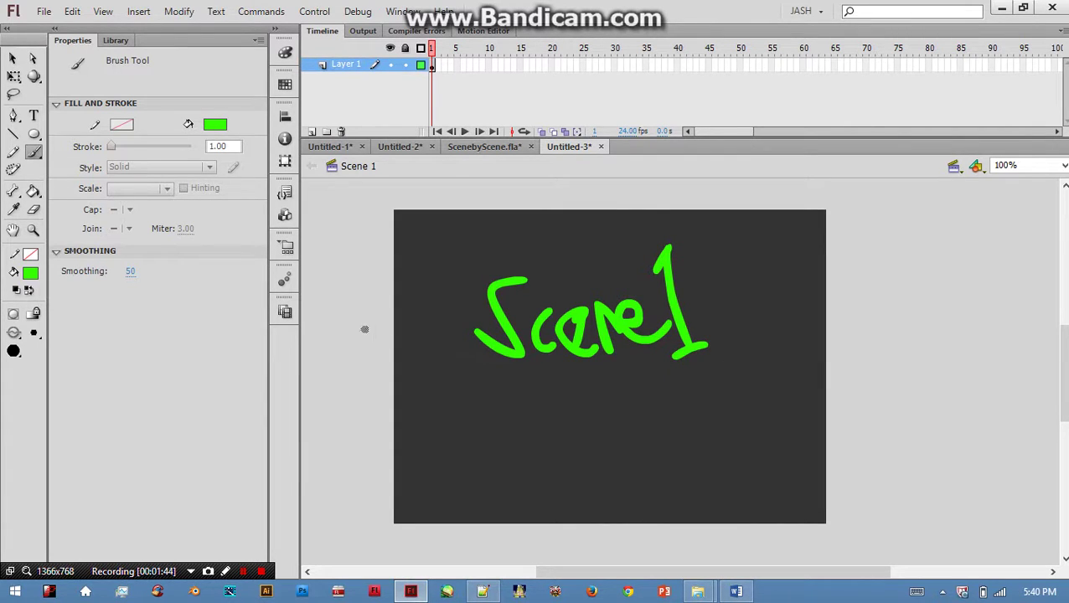
Add a second scene and handwrite "Scene 2" on its stage with the Brush tool in an orange-yellow fill
left_click(285, 311)
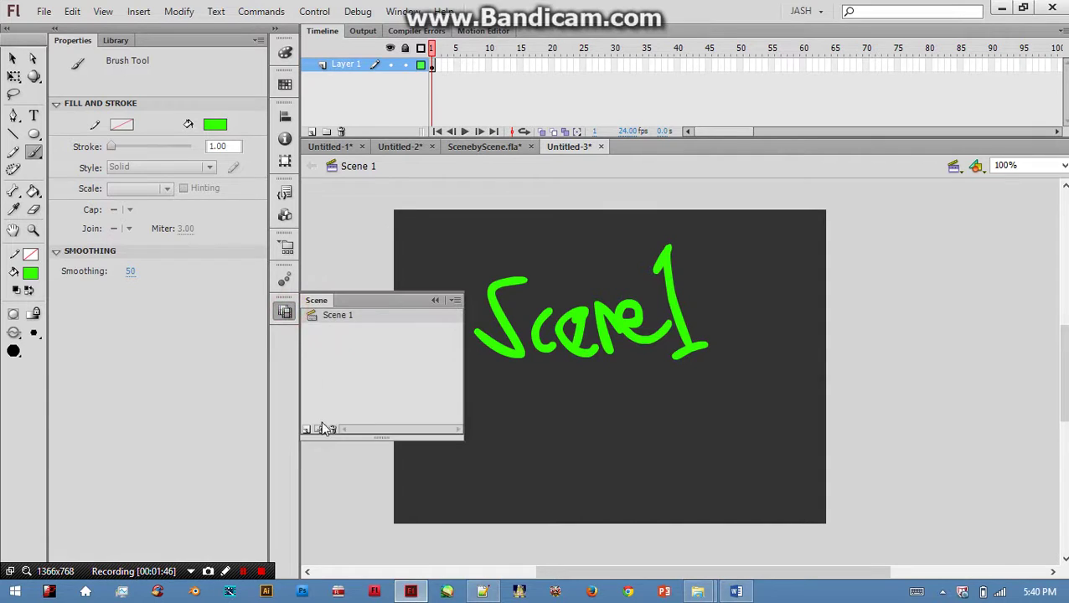
left_click(307, 431)
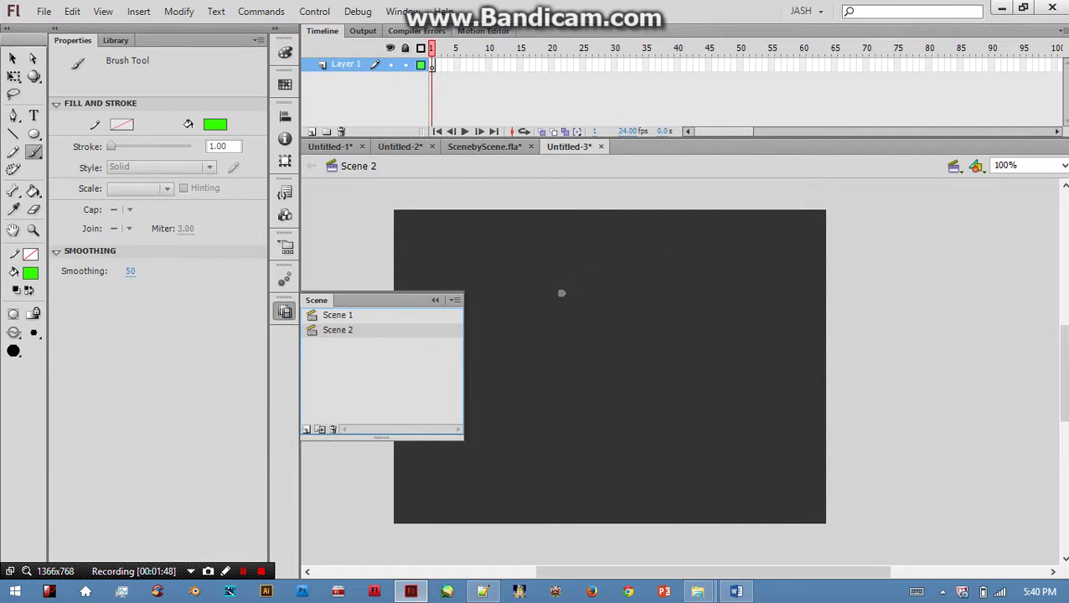
left_click(214, 124)
left_click(442, 226)
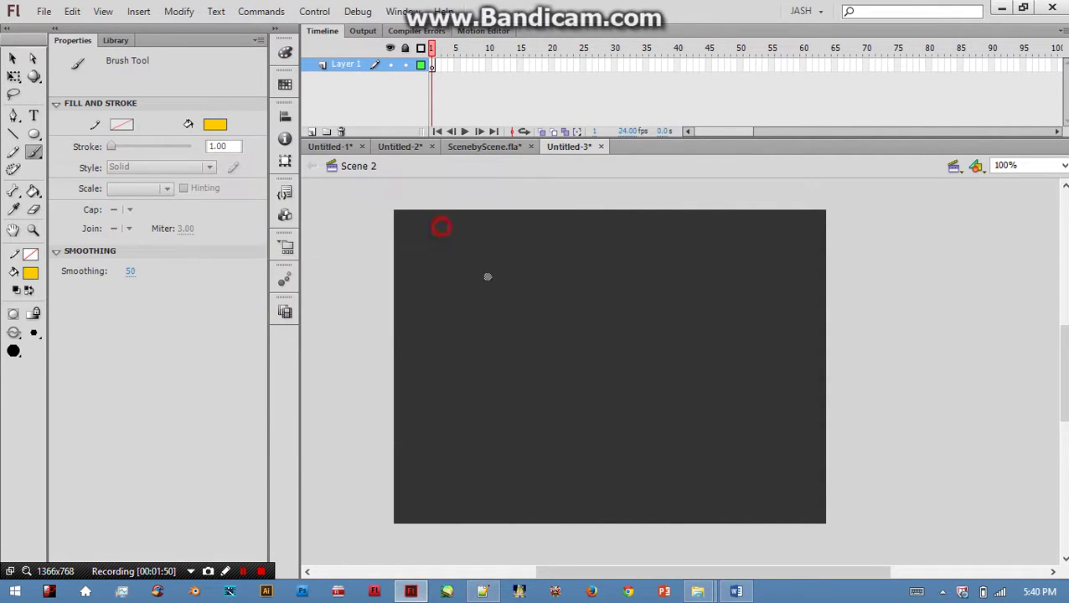
mouse_move(531, 278)
left_mouse_down()
mouse_move(494, 286)
mouse_move(474, 315)
left_mouse_up()
mouse_move(577, 299)
left_mouse_down()
mouse_move(613, 312)
mouse_move(624, 295)
left_mouse_up()
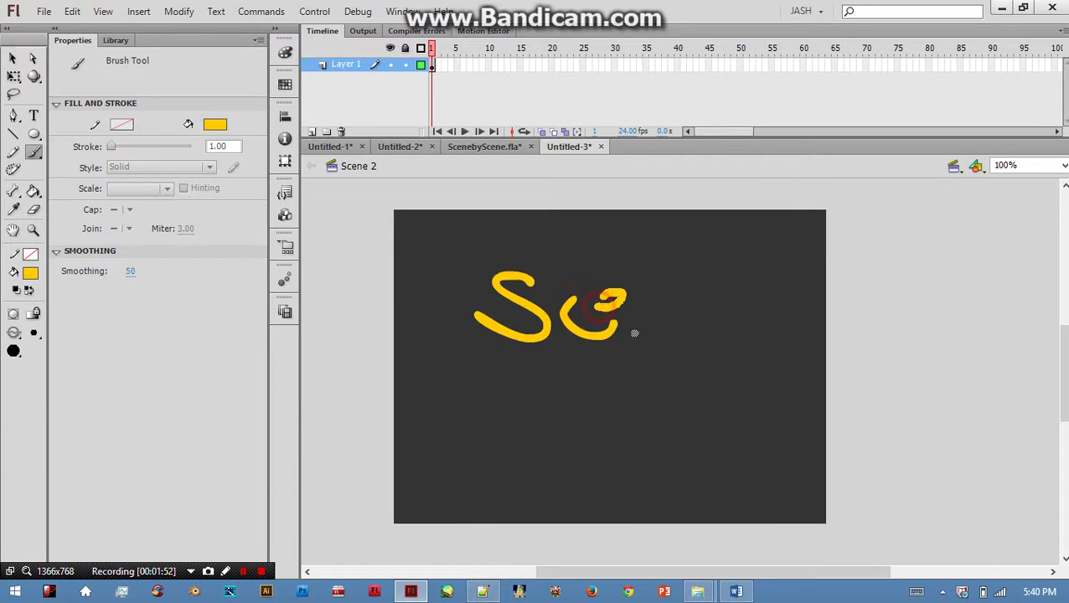
mouse_move(634, 333)
left_mouse_down()
mouse_move(639, 298)
mouse_move(661, 329)
mouse_move(654, 303)
mouse_move(722, 321)
left_mouse_up()
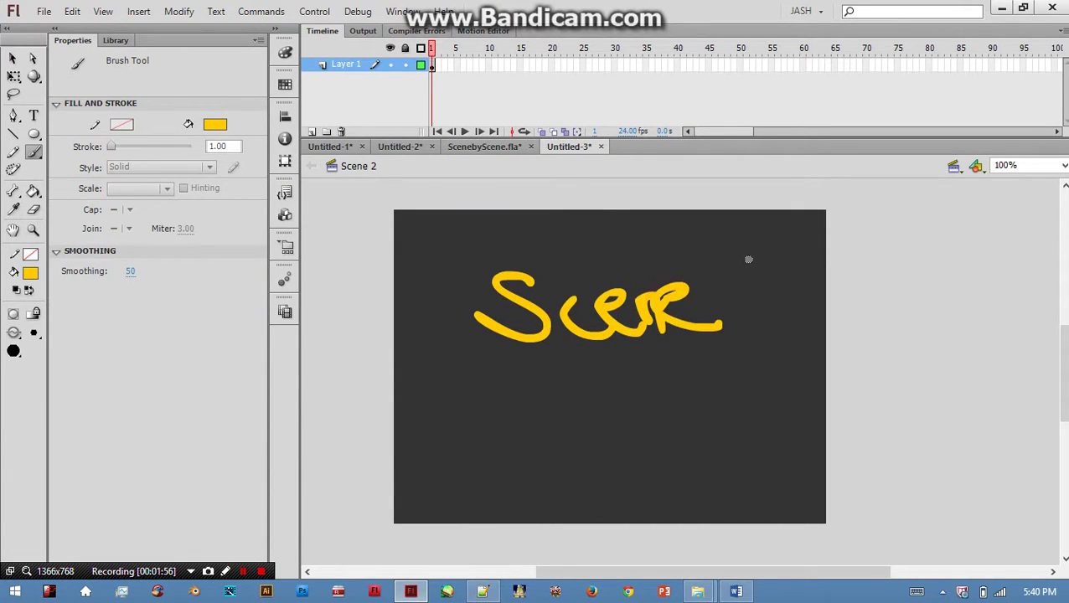
mouse_move(737, 272)
left_mouse_down()
mouse_move(782, 319)
mouse_move(670, 440)
mouse_move(751, 443)
mouse_move(788, 461)
left_mouse_up()
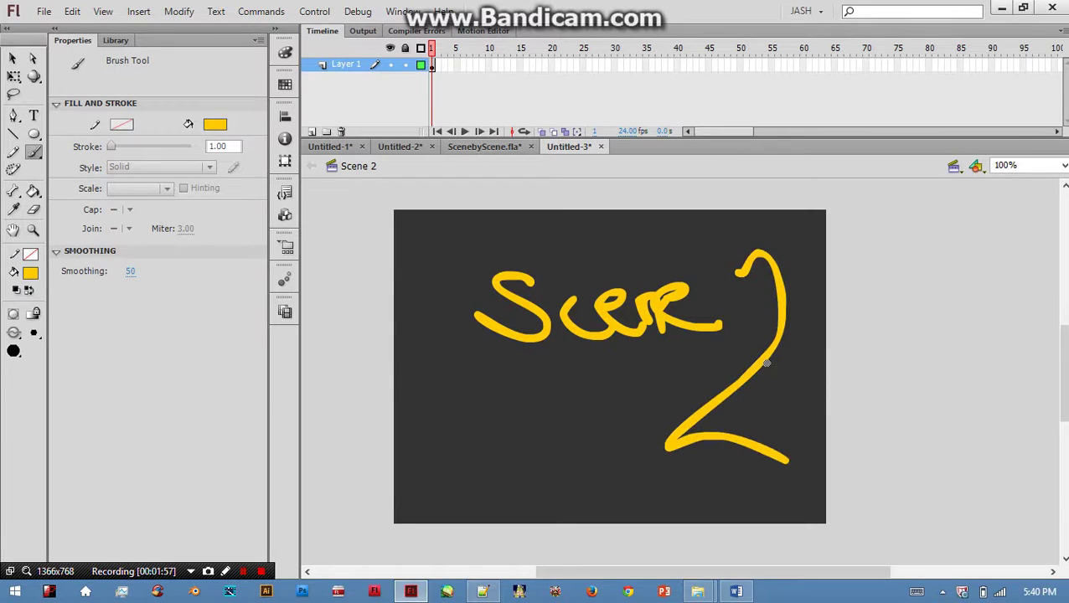
Add a third scene and handwrite "Scene 3" on its stage with the Brush tool in a magenta fill
left_click(285, 312)
left_click(307, 429)
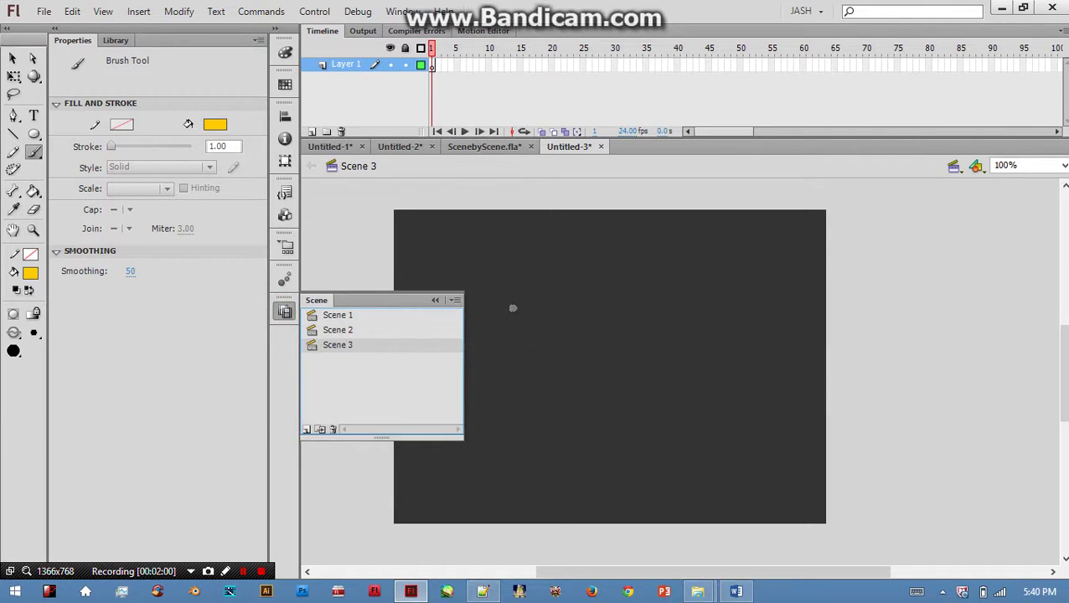
left_click(209, 127)
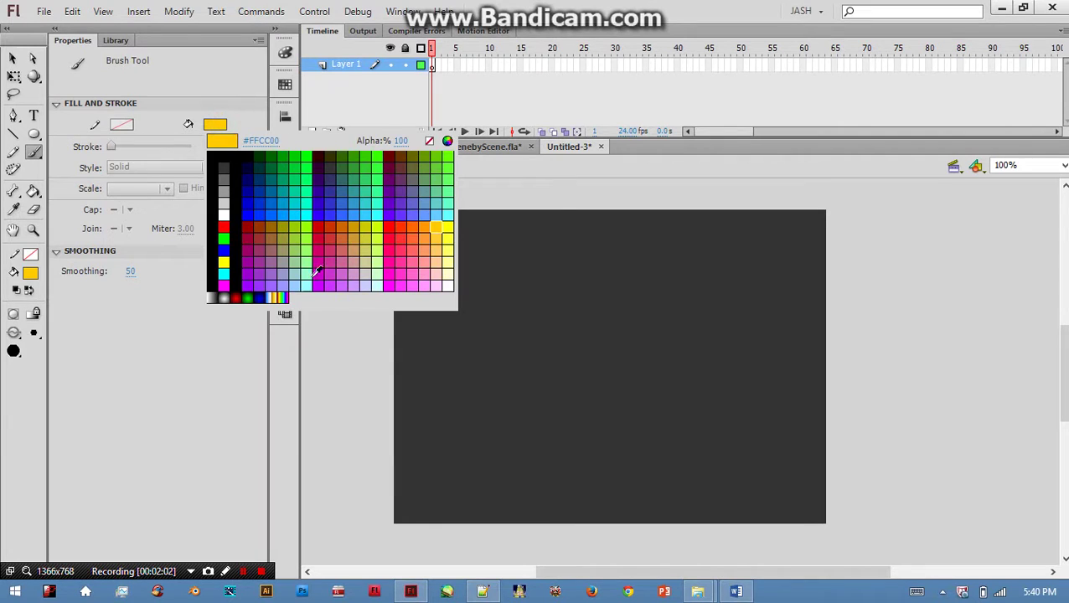
left_click(336, 261)
left_click_drag(536, 300, 406, 308)
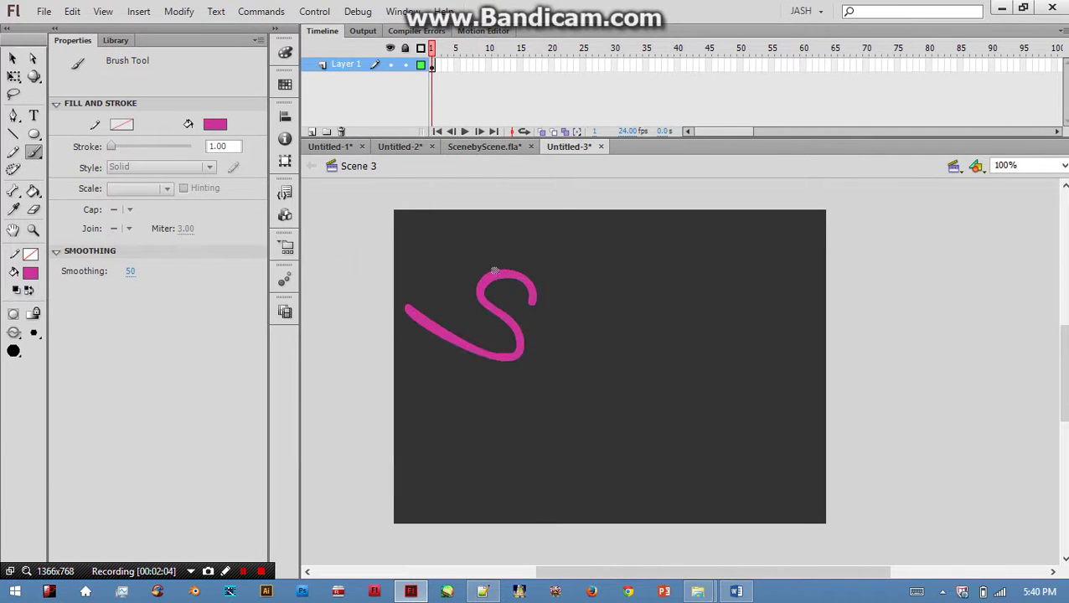
mouse_move(538, 330)
left_mouse_down()
mouse_move(575, 350)
mouse_move(658, 317)
mouse_move(660, 352)
mouse_move(737, 362)
left_mouse_up()
mouse_move(622, 388)
left_mouse_down()
mouse_move(649, 399)
mouse_move(539, 439)
left_mouse_up()
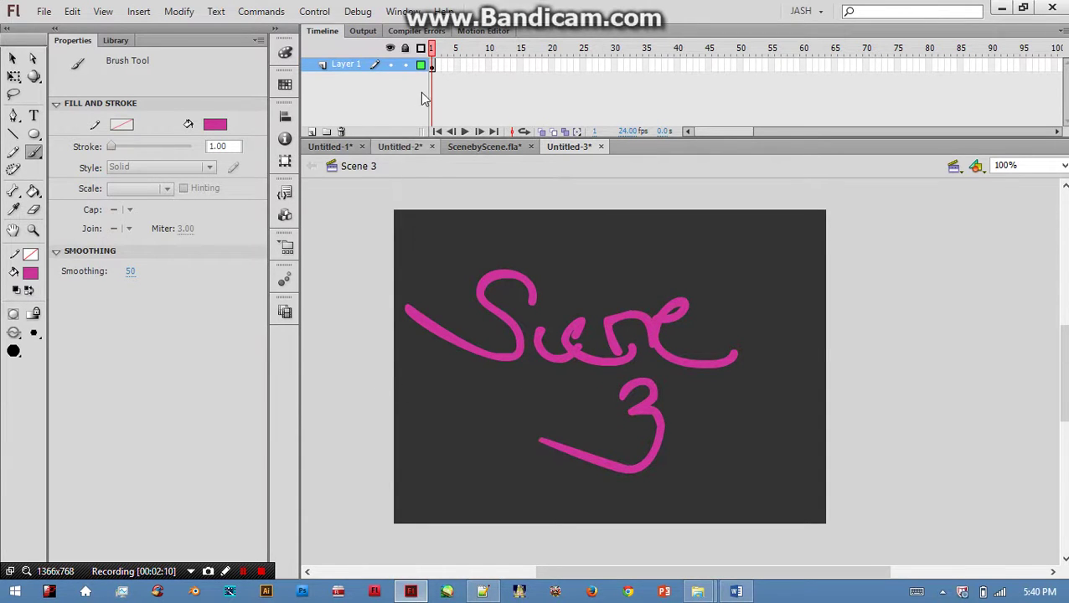
View Scene 1, Scene 2 and Scene 3 in turn, test the movie, and close the preview
left_click(284, 312)
left_click(323, 315)
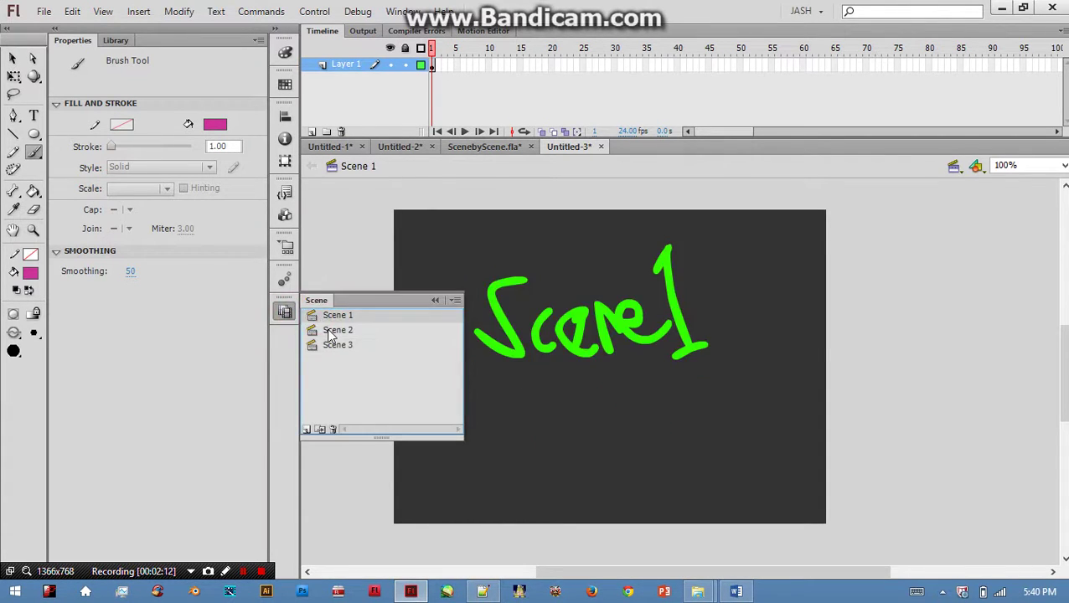
left_click(335, 330)
left_click(335, 346)
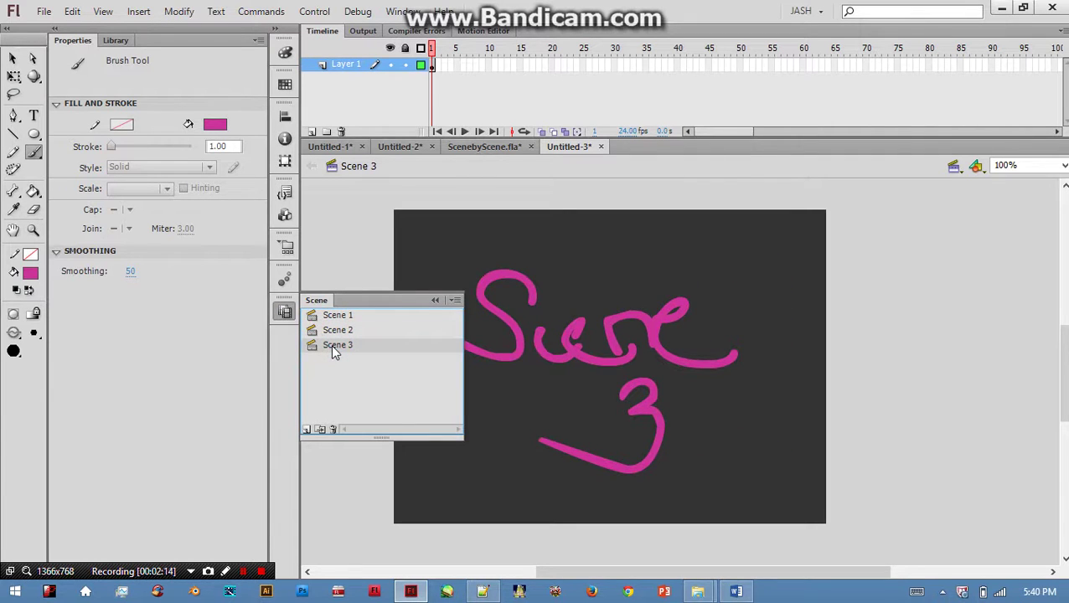
left_click(332, 345)
key("ctrl+Return")
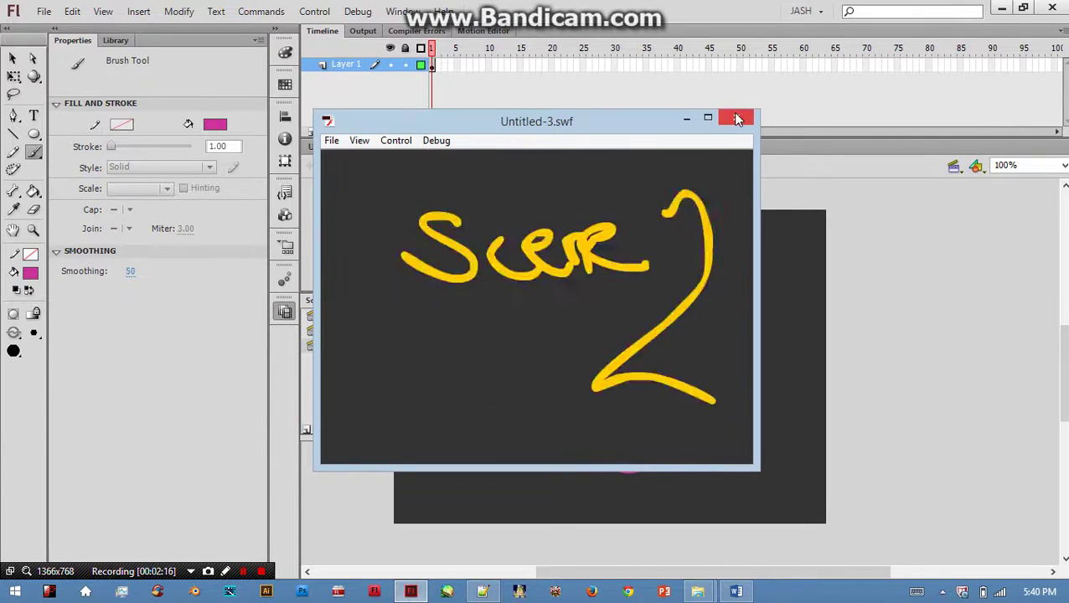
left_click(737, 113)
Extend Scene 1's Layer 1 to frame 28 and test the movie
left_click(338, 315)
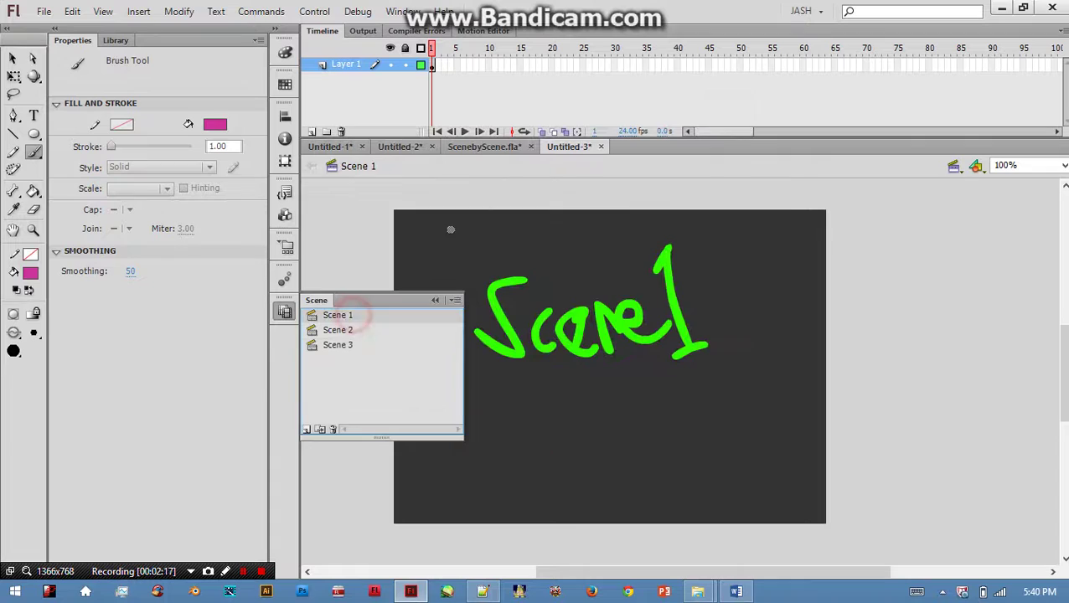
right_click(602, 65)
left_click(655, 133)
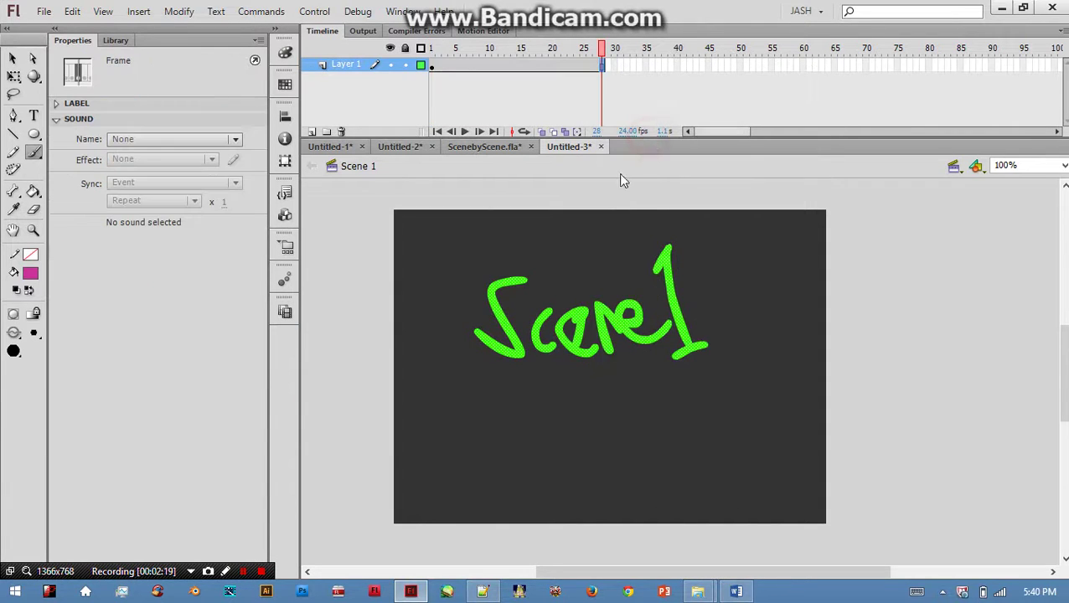
key("ctrl+Return")
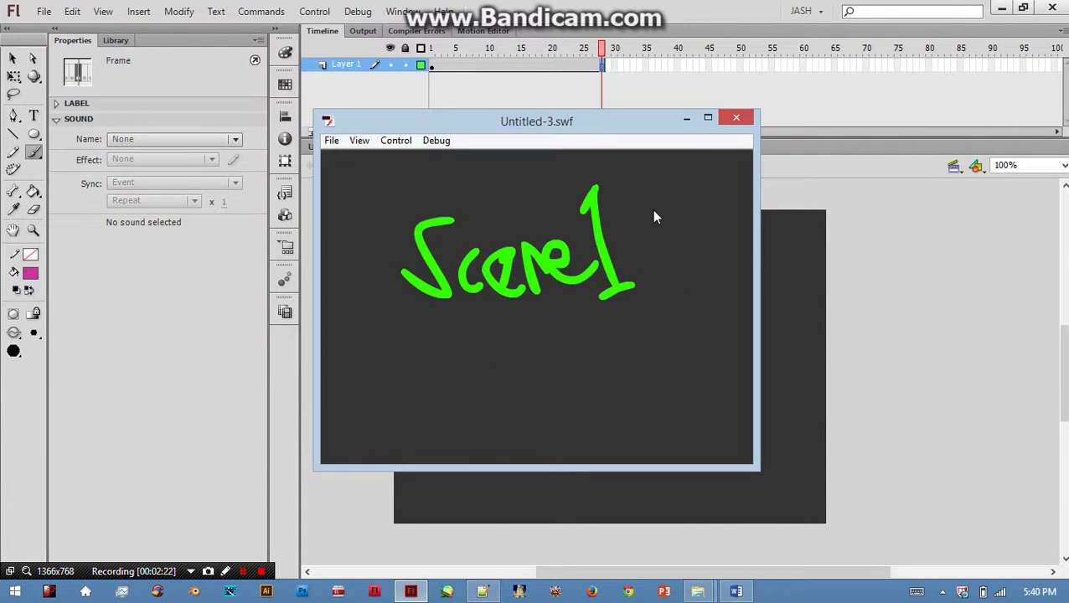
left_click(750, 123)
Extend Scene 2's Layer 1 to frame 32 and test the movie
left_click(285, 312)
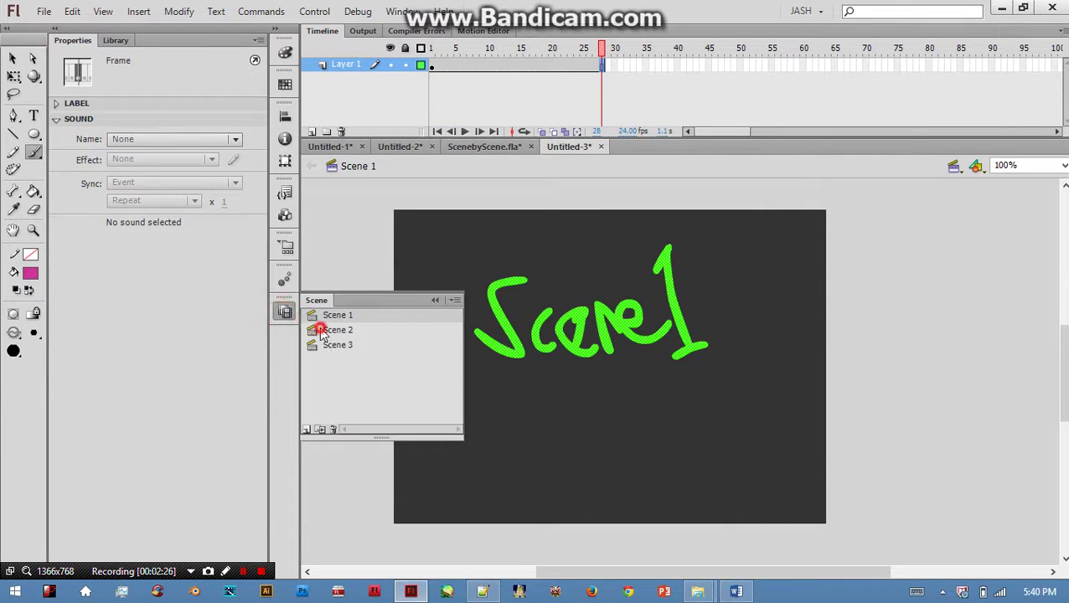
left_click(336, 330)
left_click(626, 65)
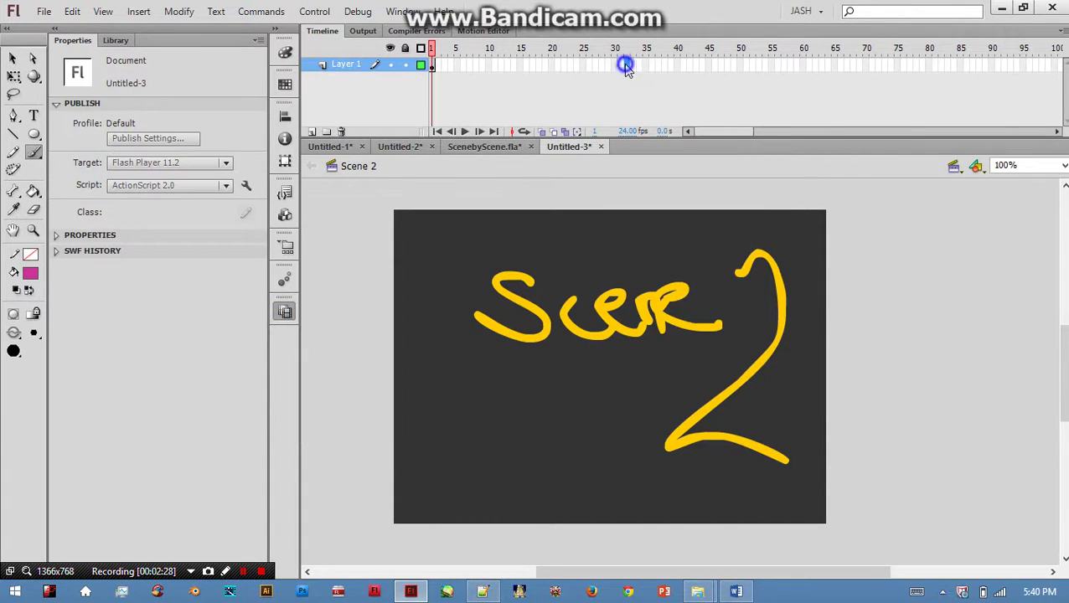
right_click(627, 65)
left_click(653, 130)
key("ctrl+Return")
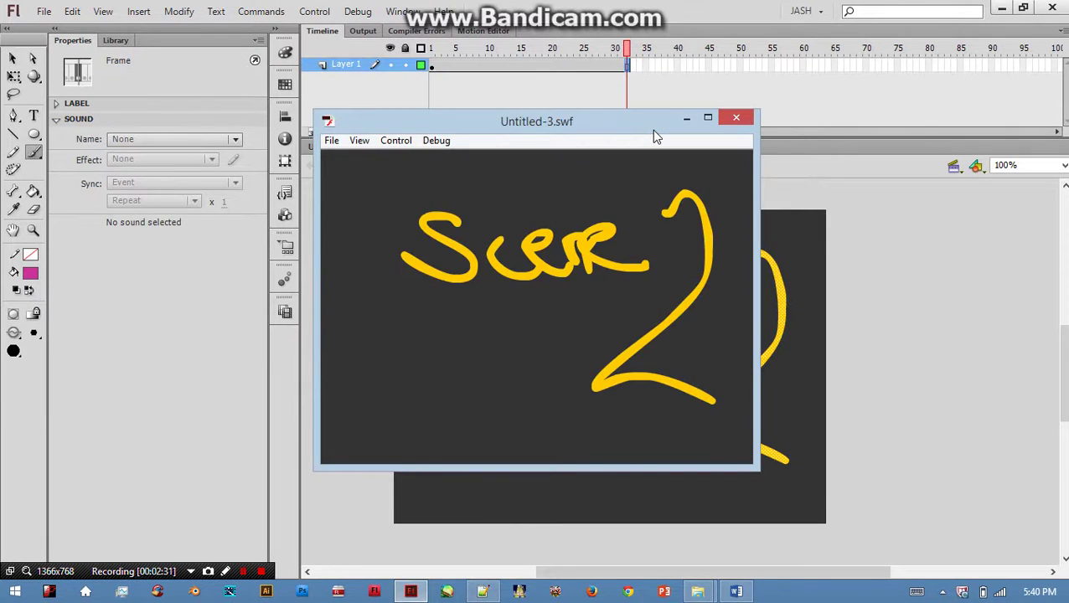
left_click(735, 117)
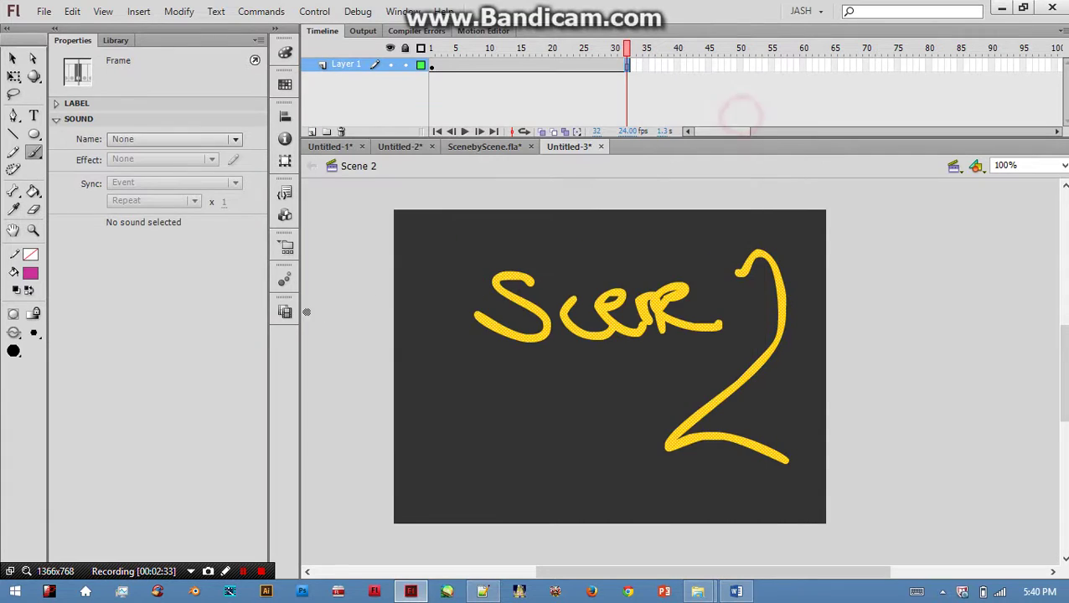
Extend Scene 3's Layer 1 to frame 28
left_click(285, 311)
left_click(332, 345)
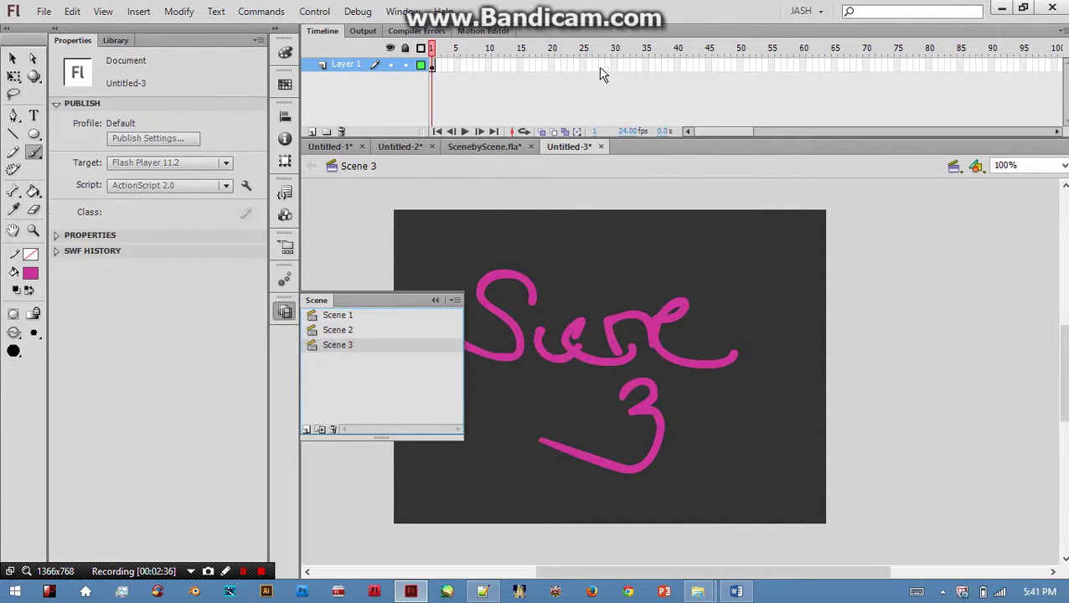
right_click(602, 67)
left_click(633, 138)
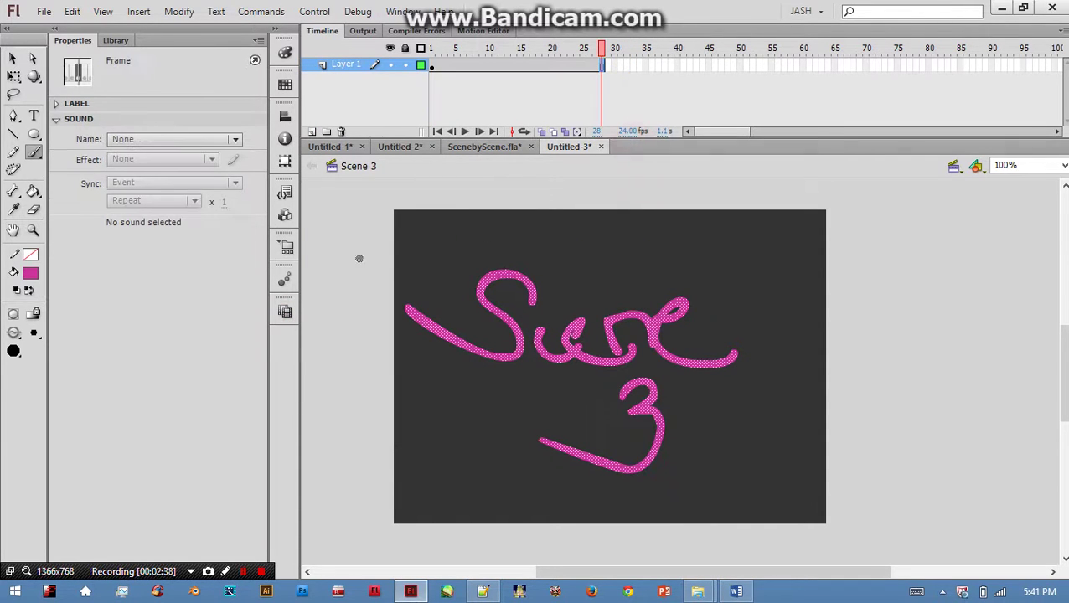
Return to Scene 1, watch the three scenes play in a test of the movie, and close the preview
left_click(285, 312)
left_click(322, 316)
key("ctrl+Return")
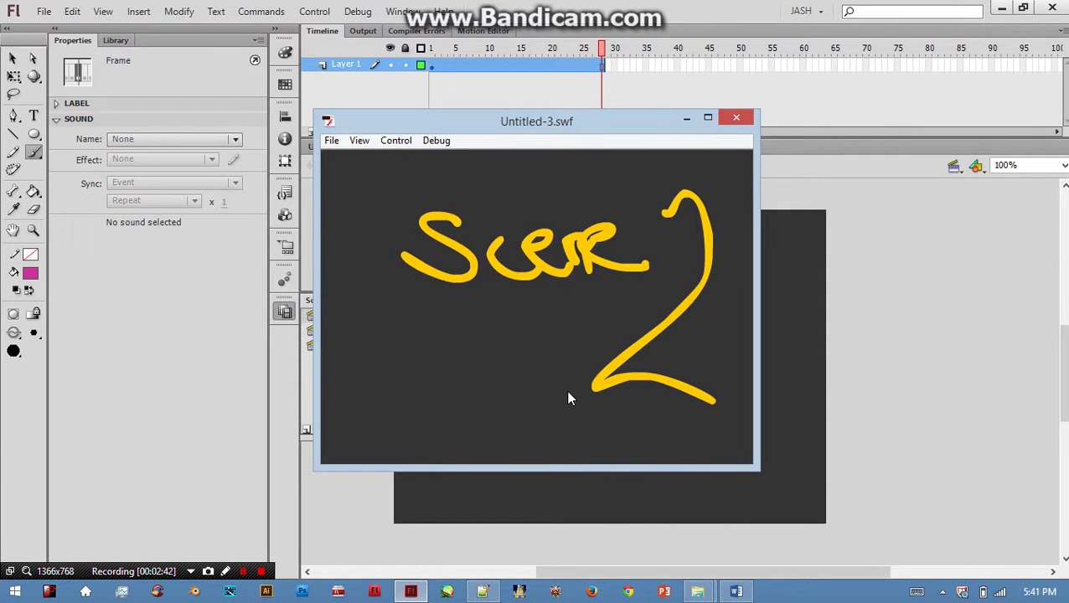
left_click(741, 115)
Reorder the scenes by moving Scene 2 above Scene 1
left_click(333, 346)
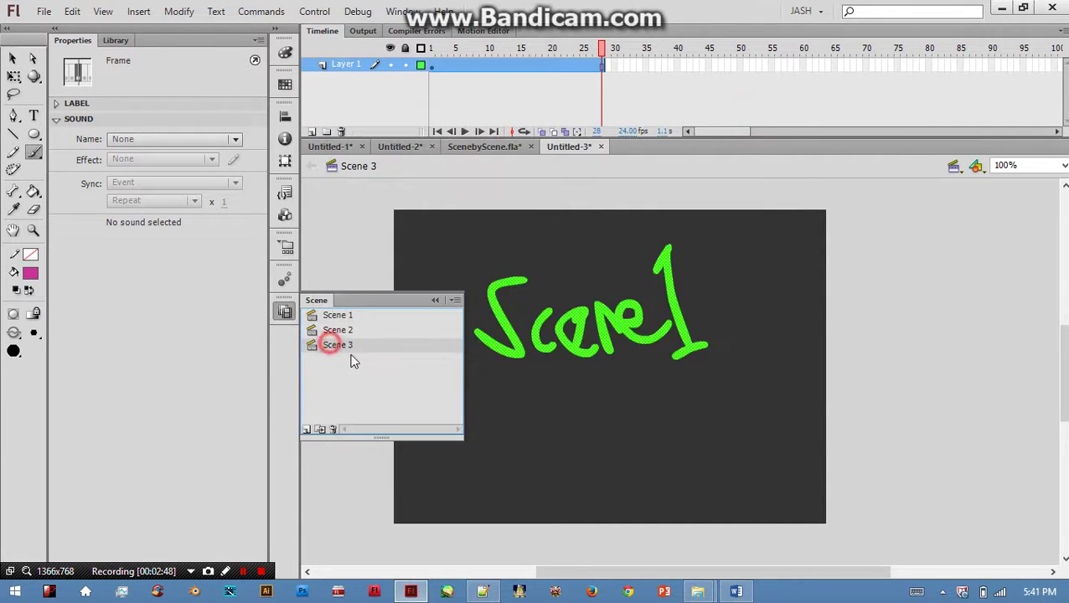
left_click(340, 331)
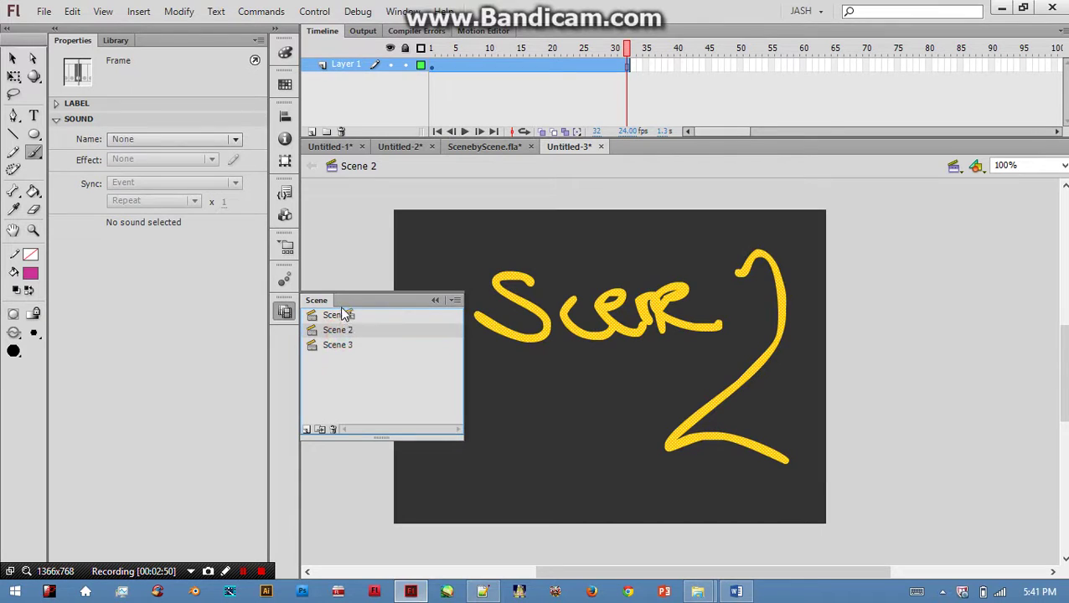
left_click_drag(342, 313, 327, 318)
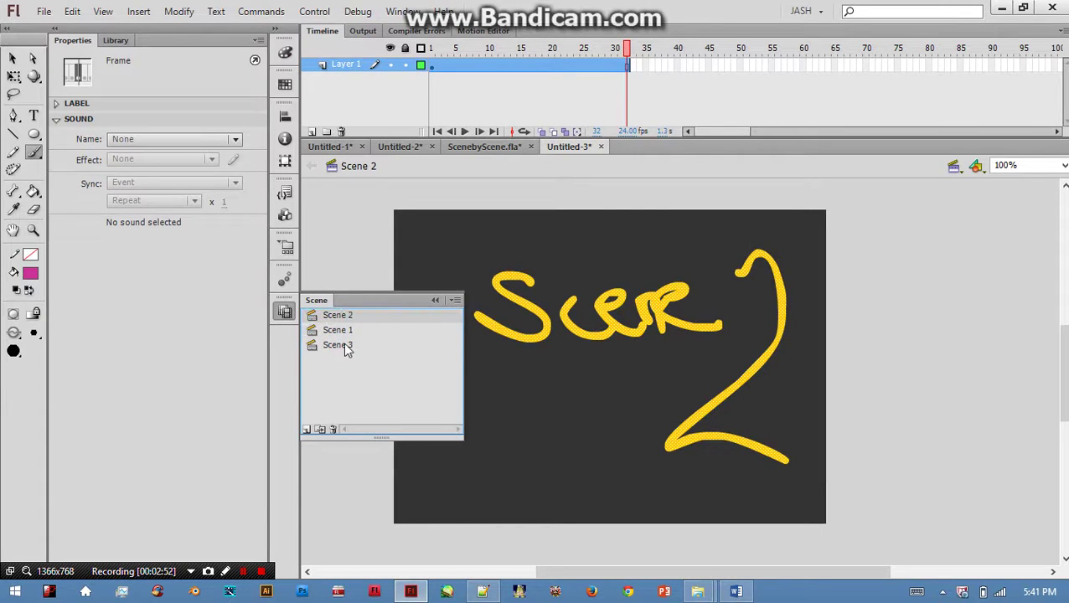
Check each scene in the new order and test the movie to see the changed playback sequence
left_click(334, 330)
left_click(341, 345)
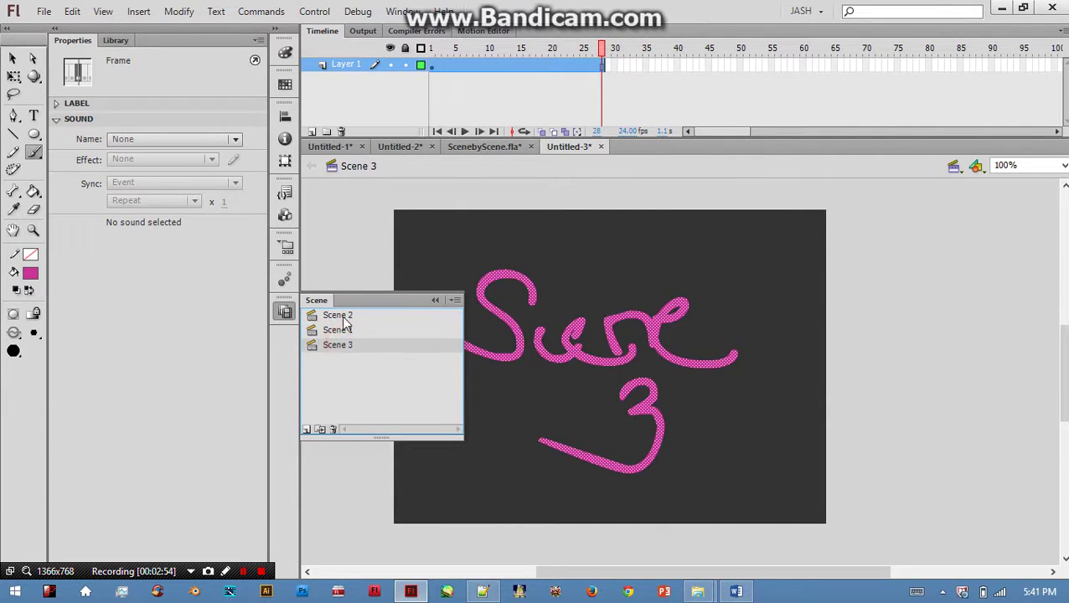
left_click(342, 316)
left_click(343, 330)
left_click(344, 345)
key("ctrl+Return")
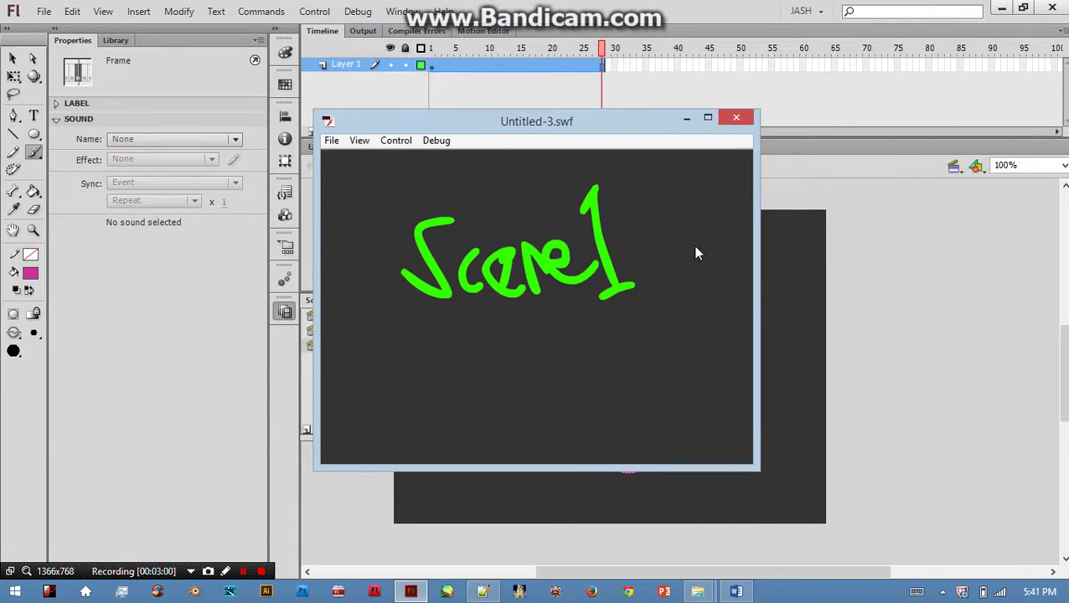
left_click(733, 115)
Rename Scene 1 as "sdfgdffghgfhjg" and test the movie
double_click(339, 331)
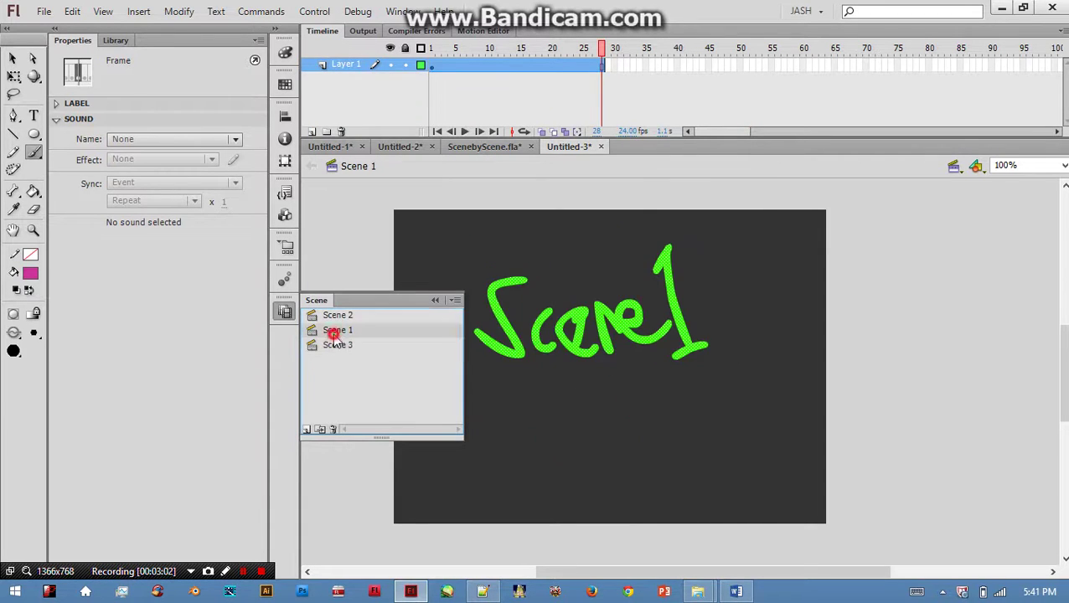
type("sdfgdffghgfhjg")
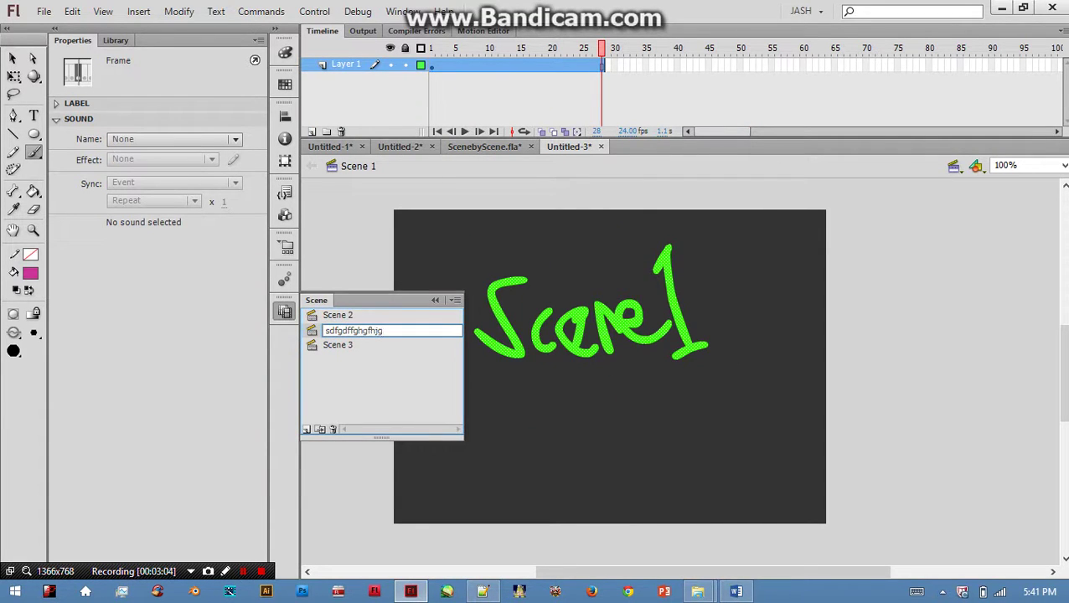
key("Return")
key("ctrl+Return")
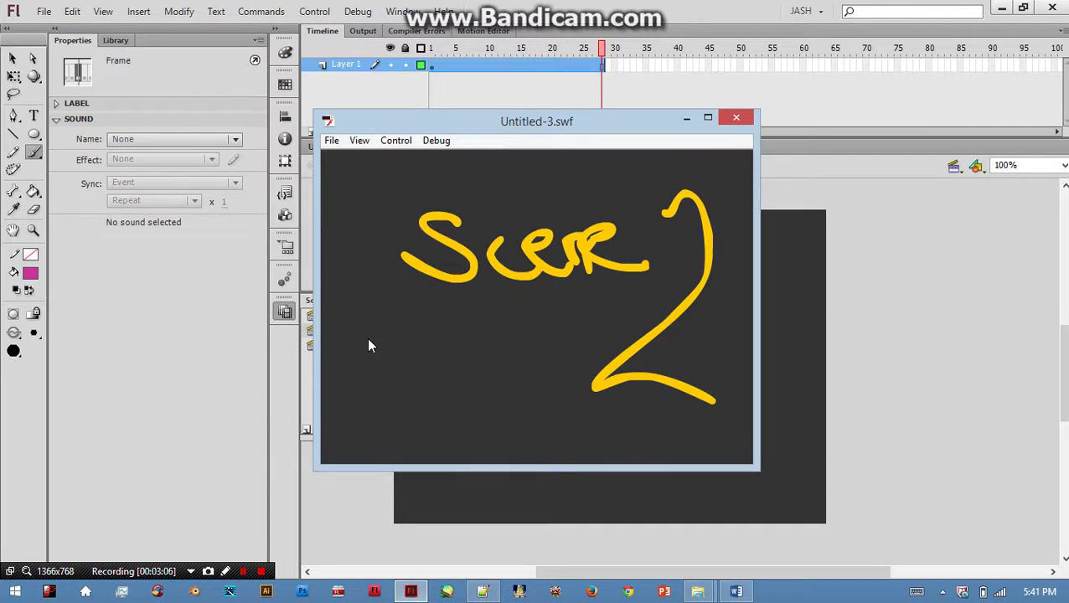
left_click(736, 118)
View Scene 2, the renamed scene and Scene 3 in turn, and collapse the scene list
left_click(329, 317)
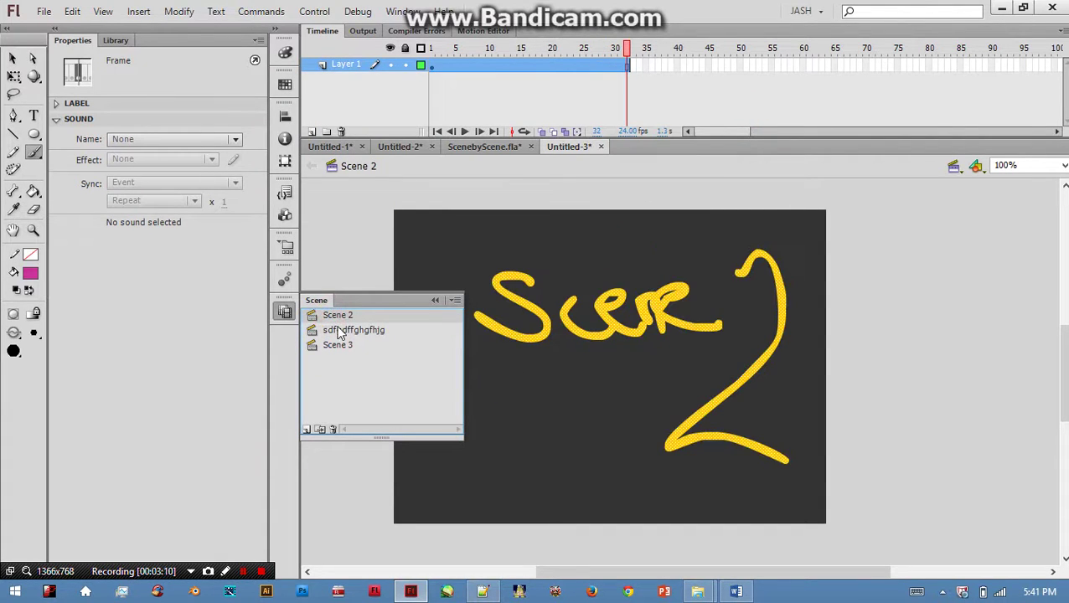
left_click(335, 330)
left_click(339, 345)
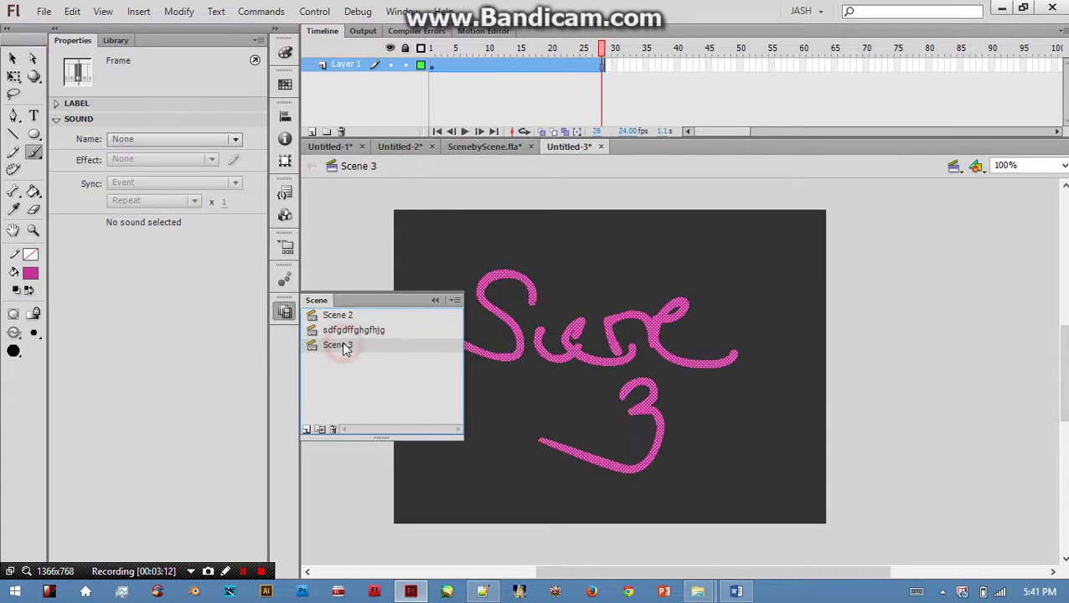
left_click(431, 299)
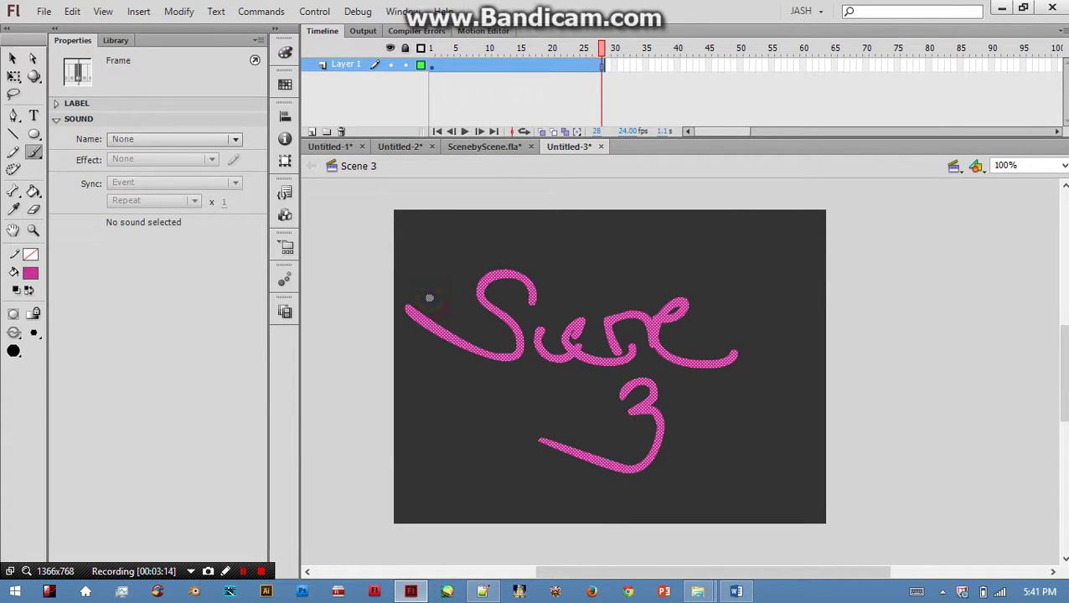
Create a new 550 x 400 px ActionScript 2.0 document and set its background color to dark gray
key("ctrl+n")
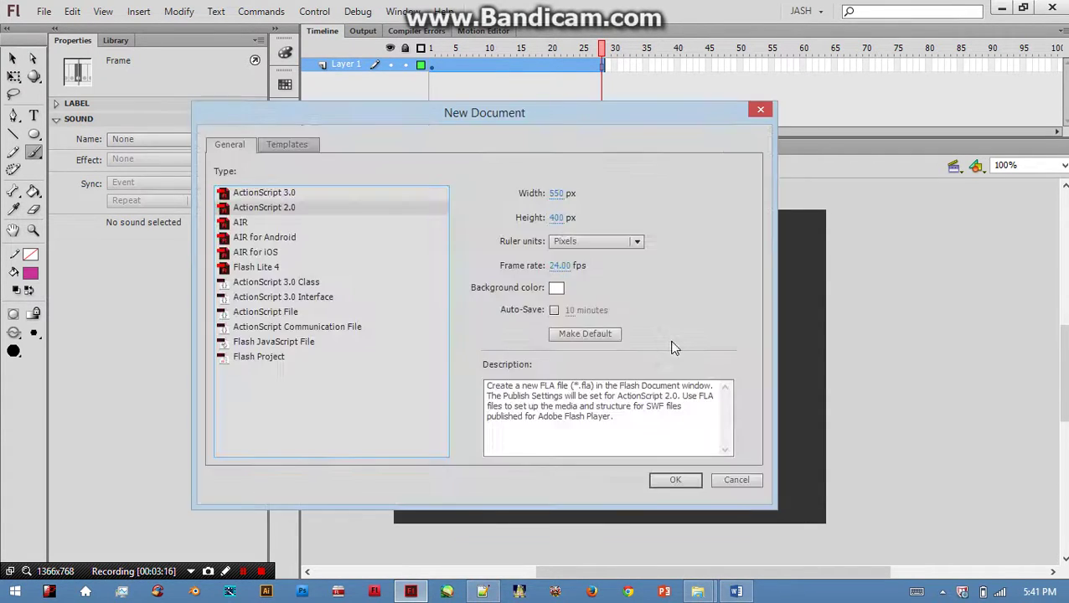
left_click(673, 479)
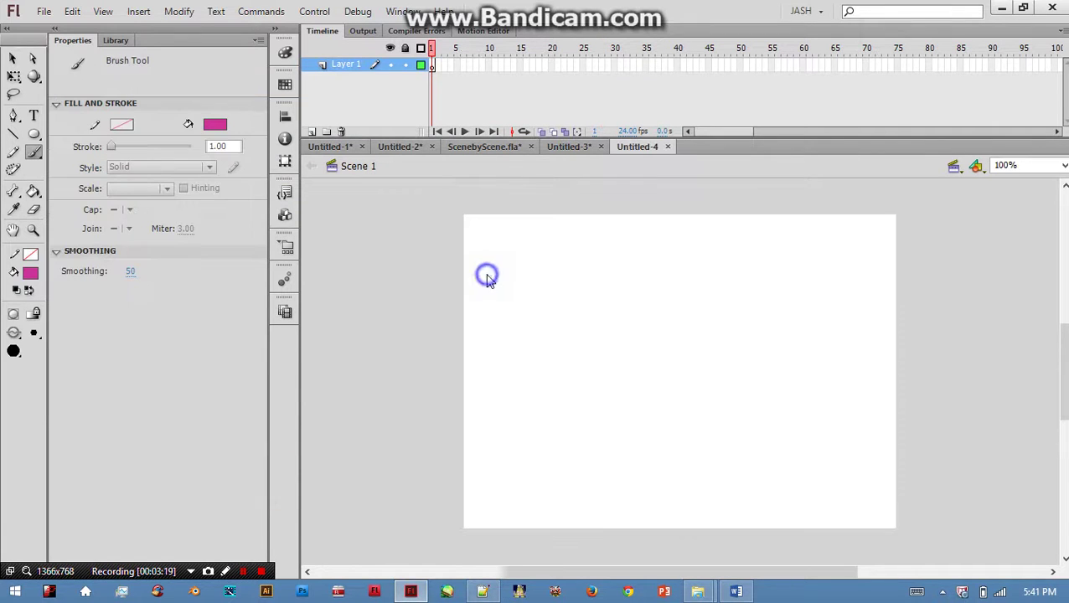
right_click(487, 274)
left_click(561, 475)
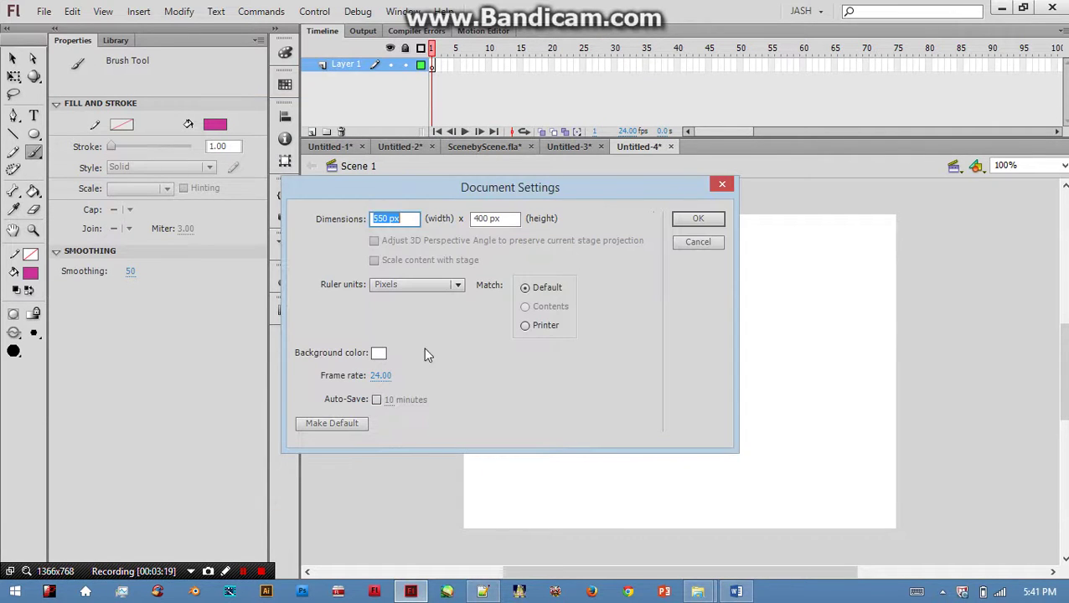
left_click(379, 352)
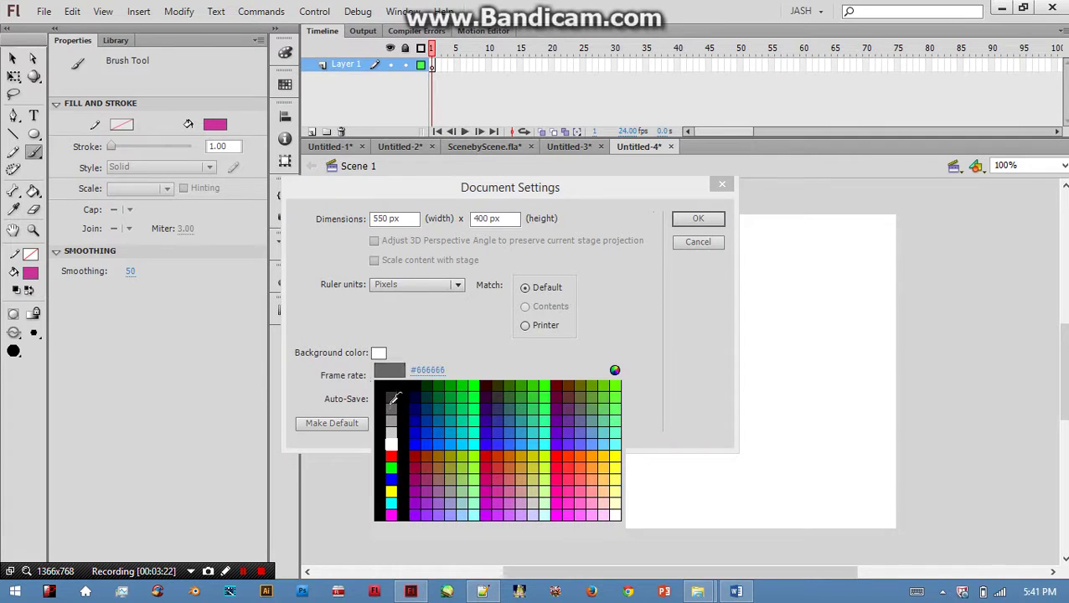
left_click(395, 397)
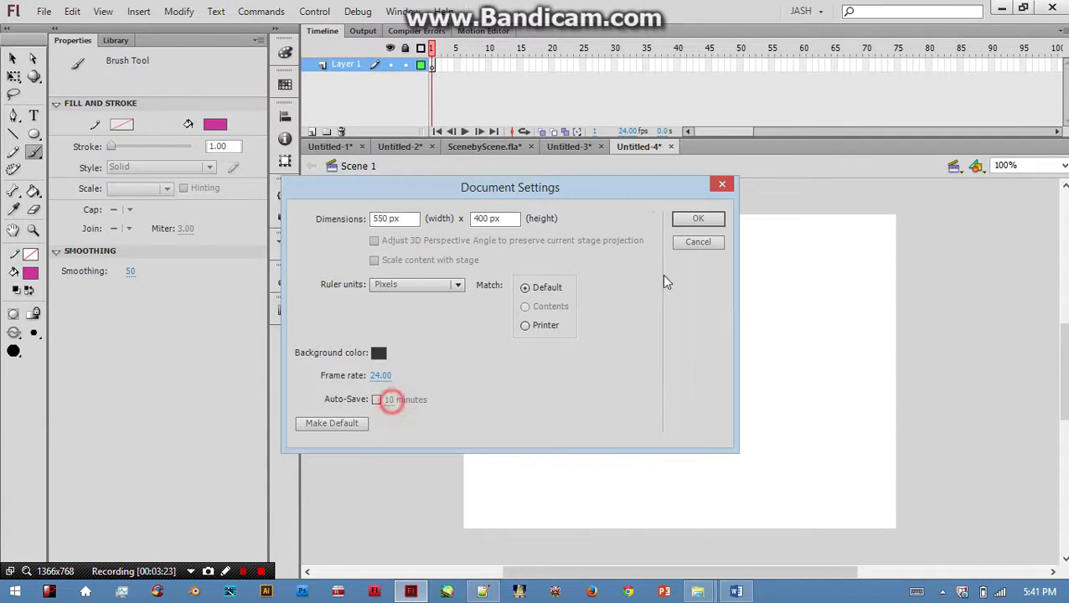
left_click(696, 220)
left_click_drag(673, 279, 616, 268)
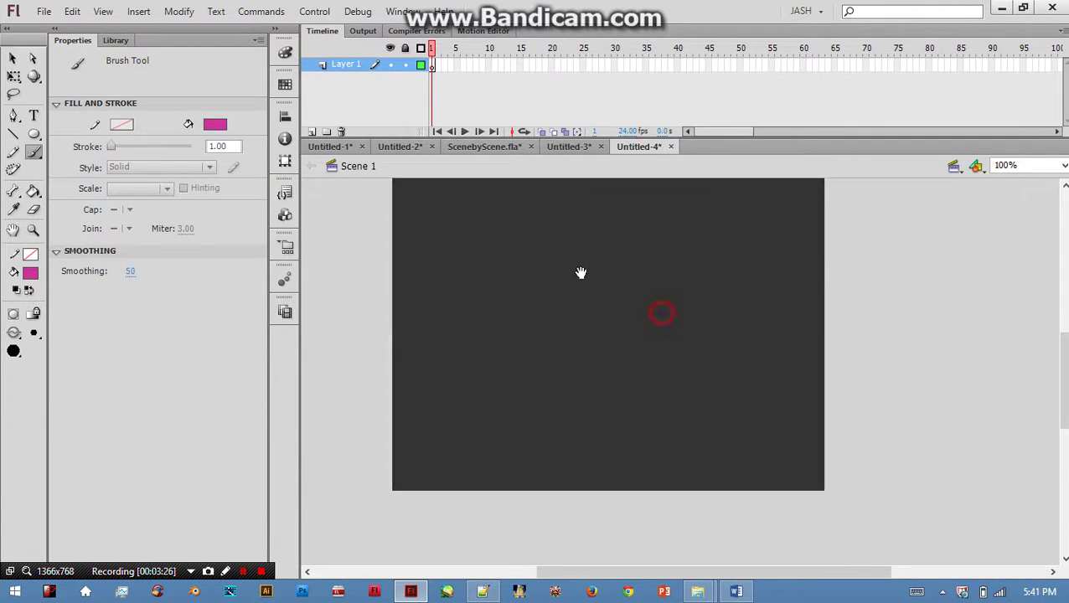
Copy the pac, mama and bibi symbols from the library of the Untitled-3 document
left_click(566, 147)
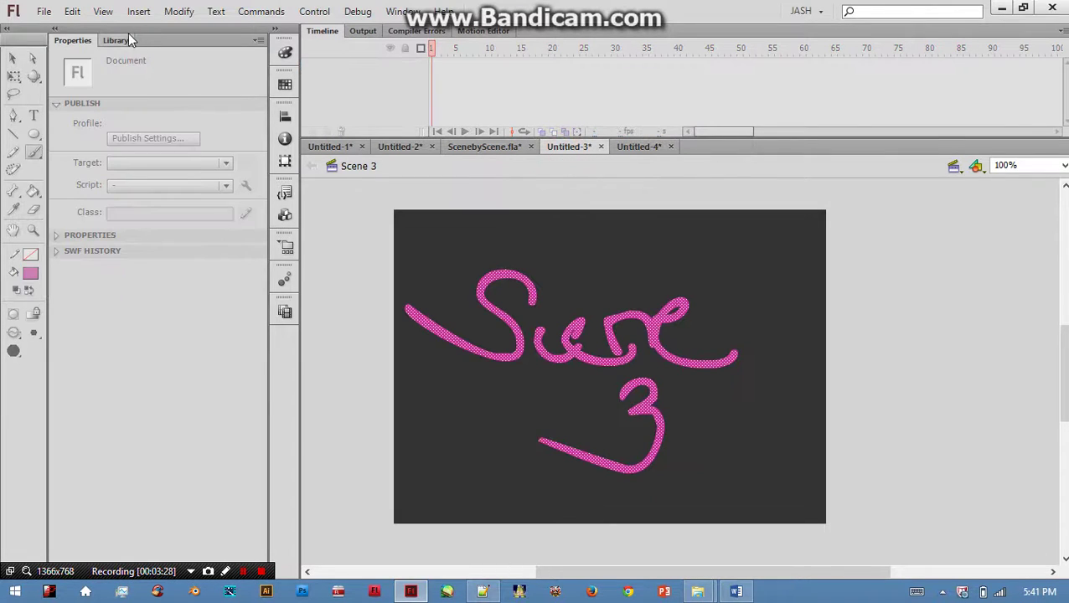
left_click(117, 40)
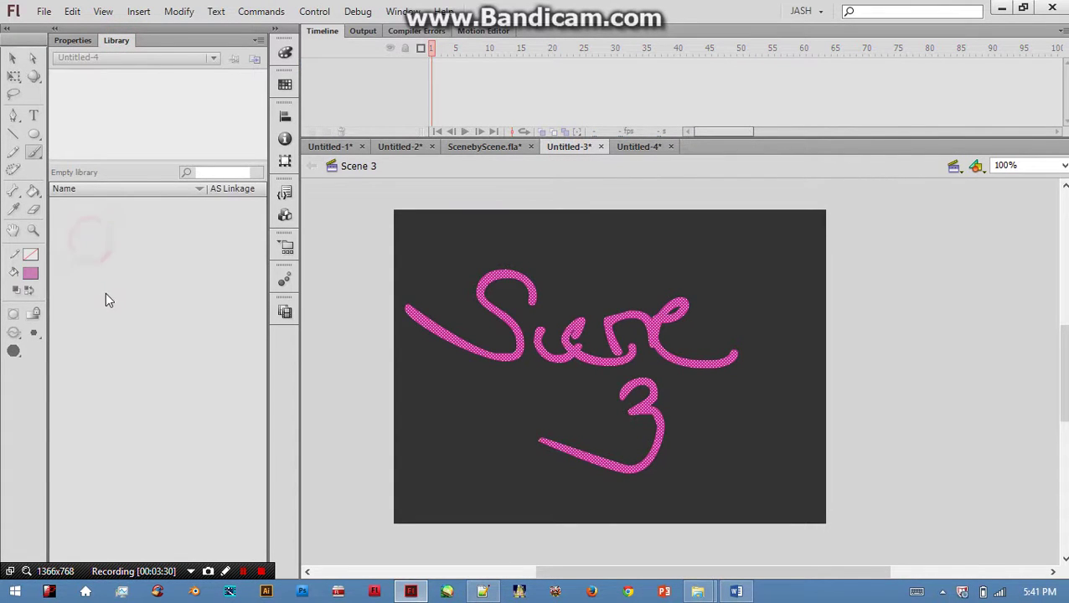
left_click(88, 205)
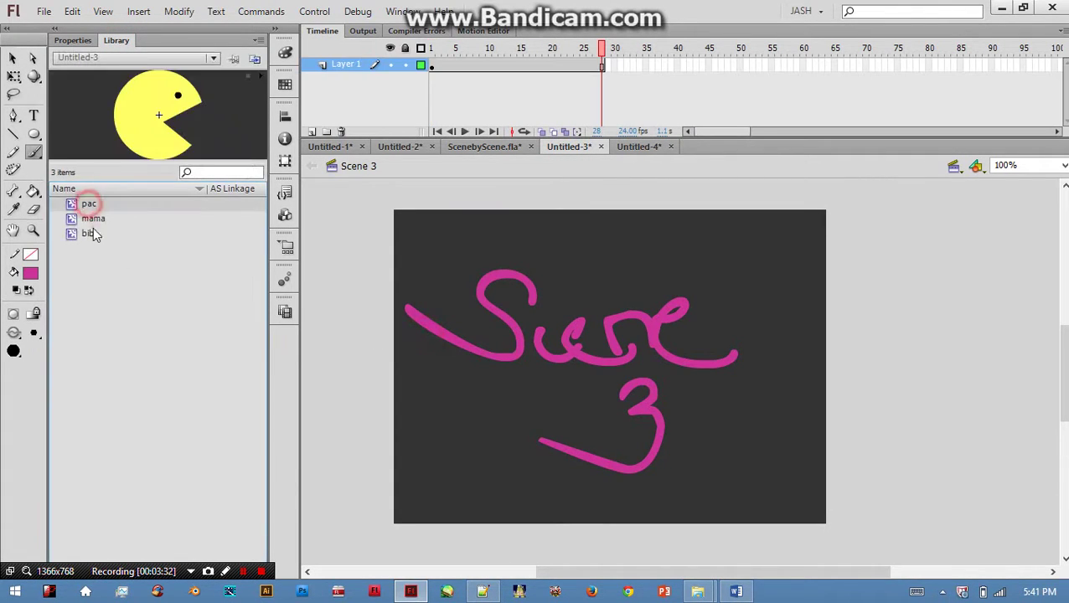
left_click(89, 232)
right_click(91, 232)
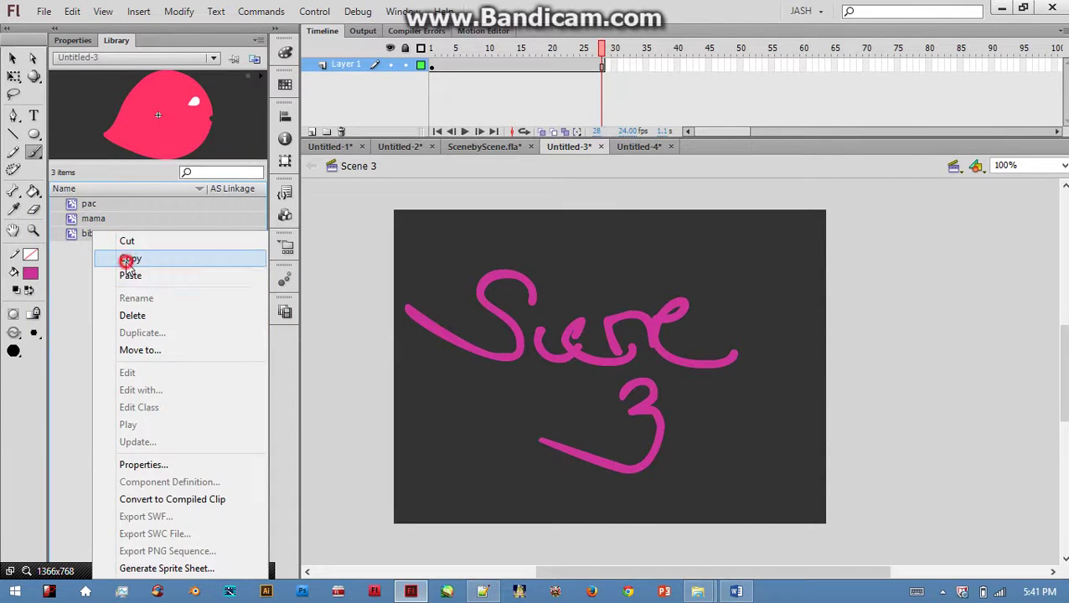
left_click(109, 259)
Paste the copied symbols into the library of the Untitled-4 document
left_click(629, 146)
left_click(112, 288)
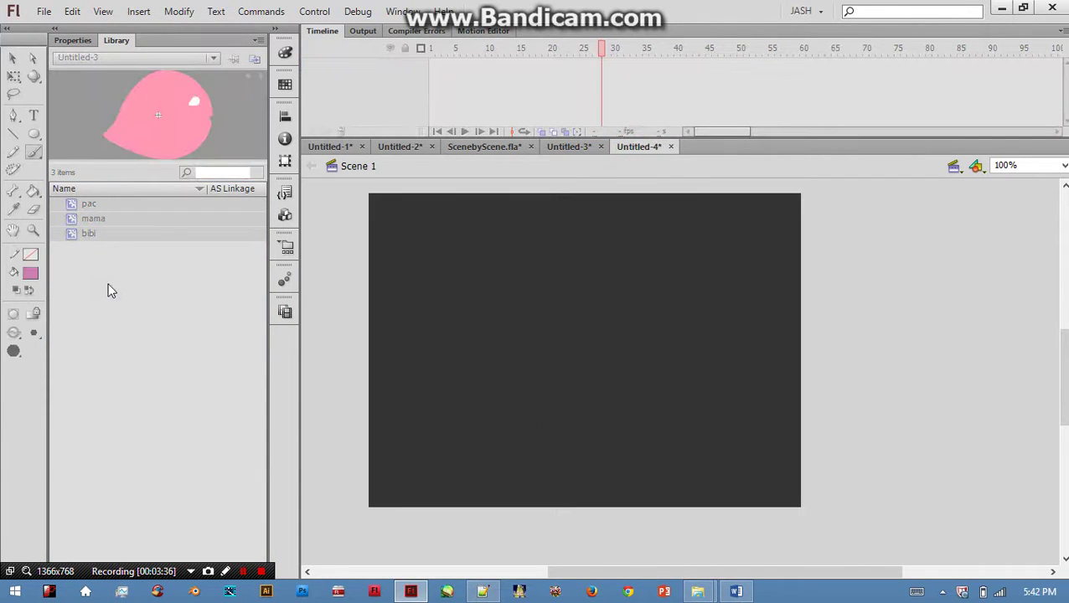
left_click(346, 351)
right_click(115, 270)
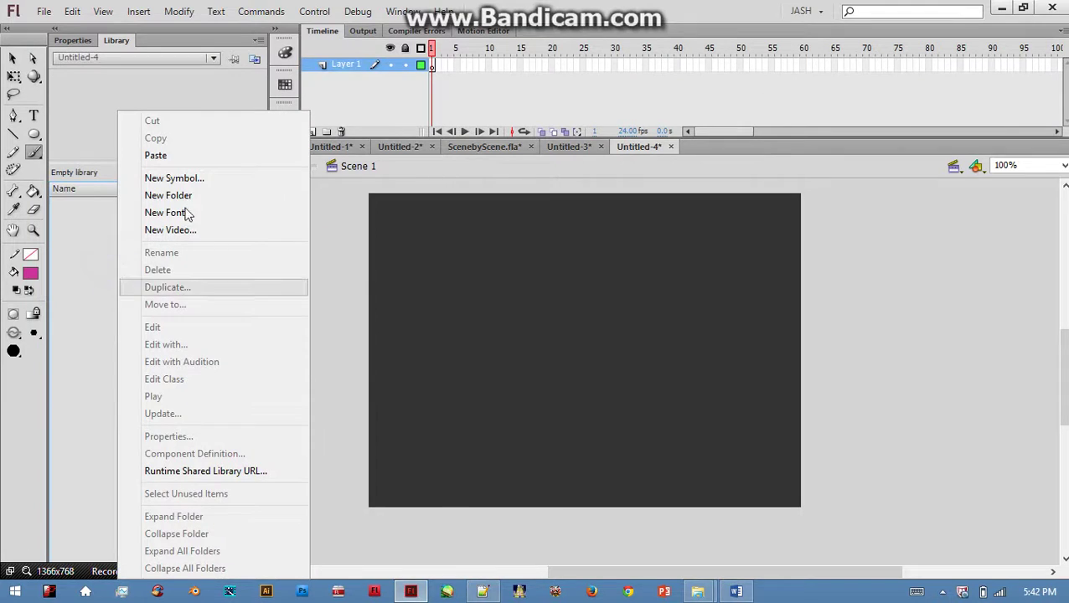
left_click(156, 156)
Place instances of the pac and bibi symbols together on the stage of Scene 1
key("v")
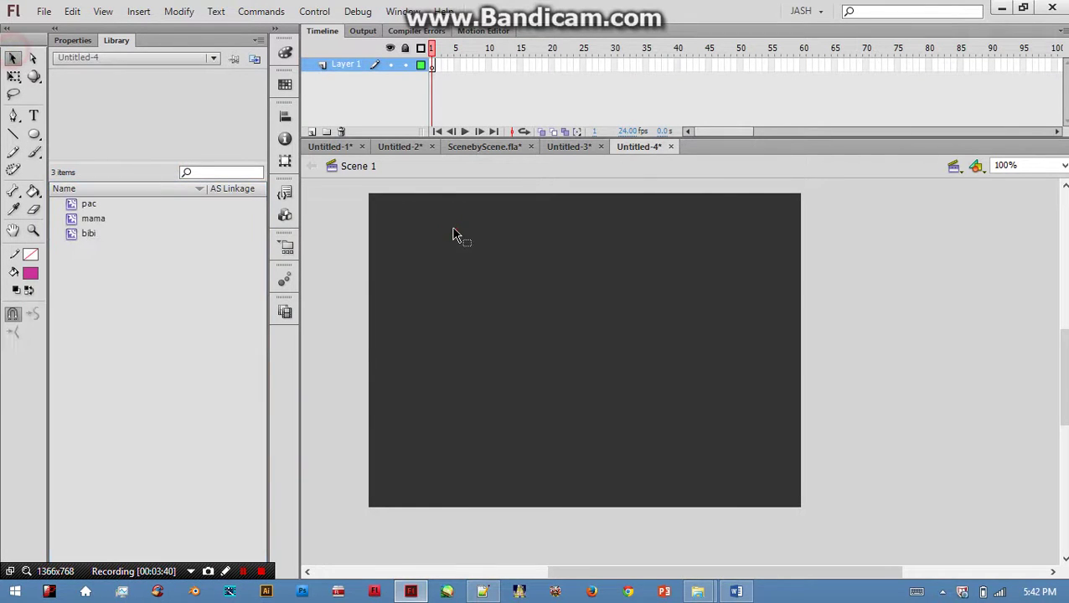
left_click(89, 204)
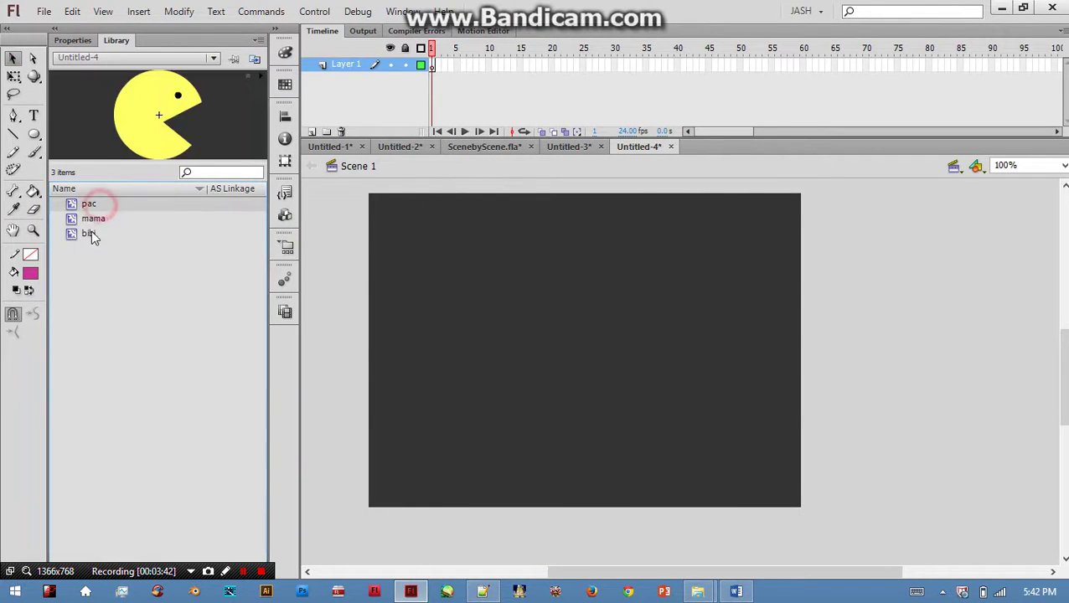
left_click(89, 232)
left_click(89, 202)
left_click(89, 231)
left_click_drag(93, 240, 594, 359)
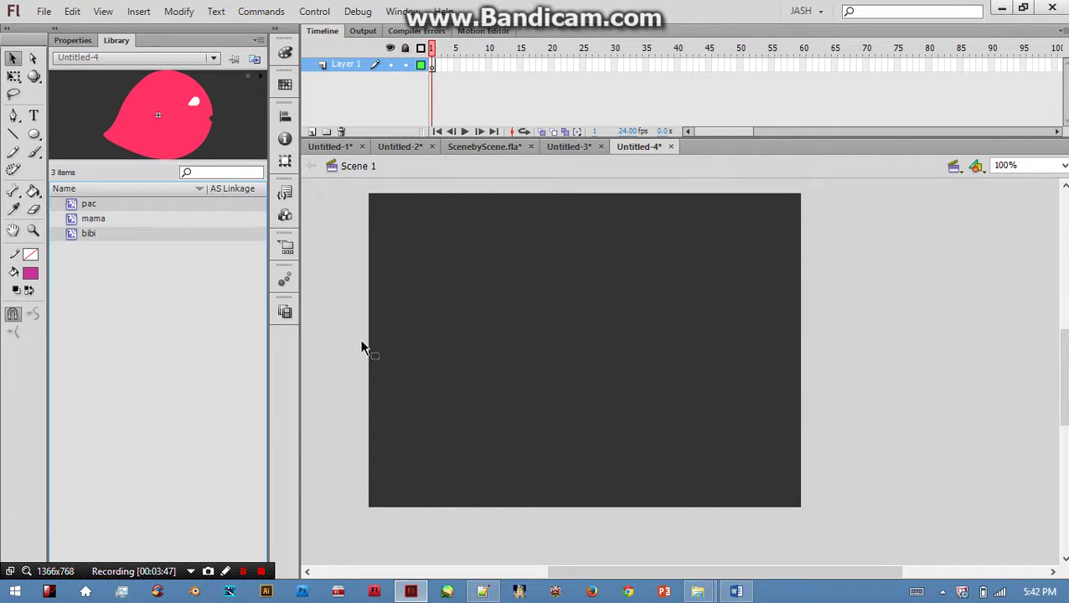
right_click(353, 222)
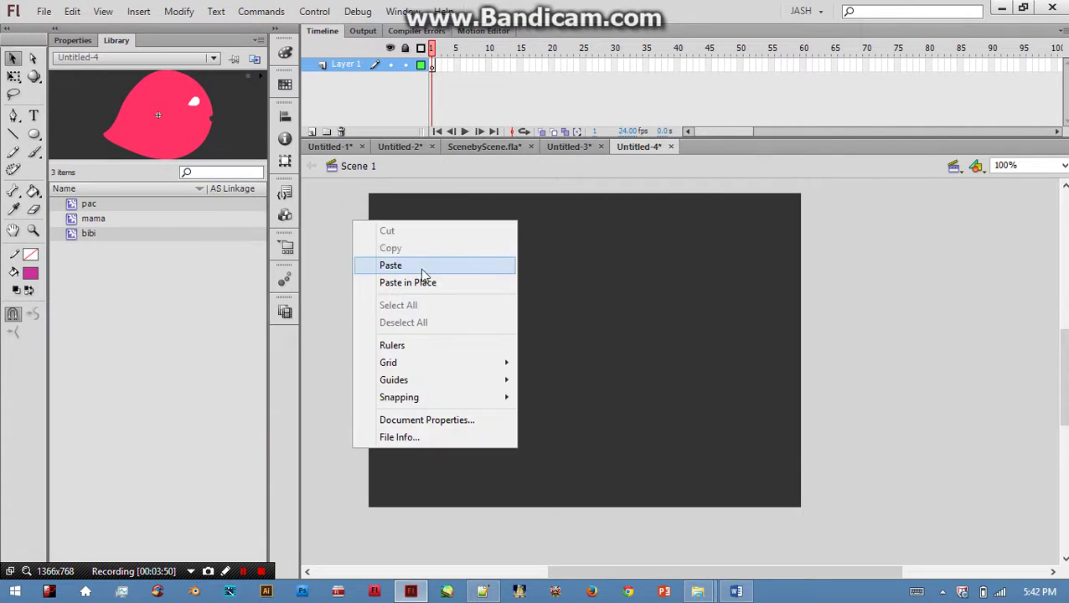
left_click(418, 266)
left_click_drag(661, 338, 531, 298)
left_click(462, 448)
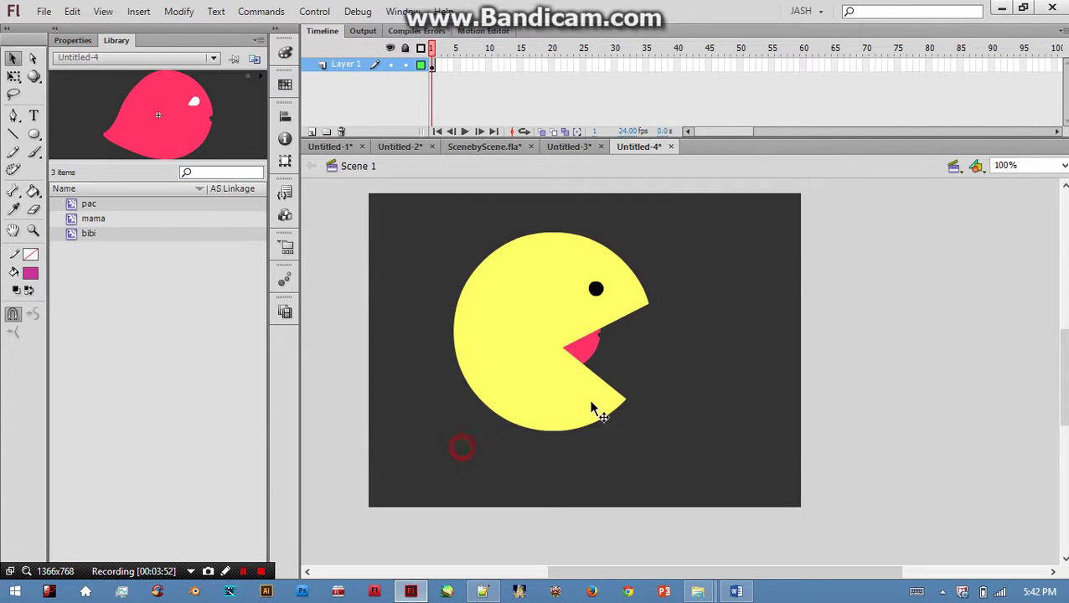
Separate the two characters, with pac over the stage's left edge and bibi on its right half
left_click_drag(621, 351, 708, 369)
left_click_drag(575, 327, 407, 318)
left_click_drag(571, 360, 692, 355)
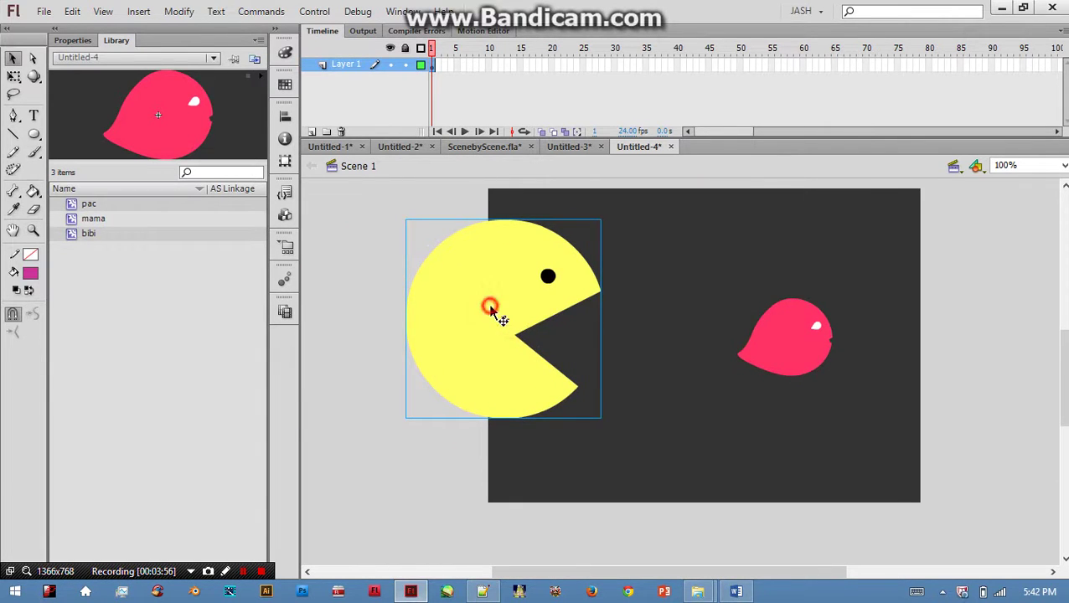
Inspect the animation frames inside the pac and bibi symbols, returning to Scene 1 after each
double_click(492, 308)
left_click(437, 51)
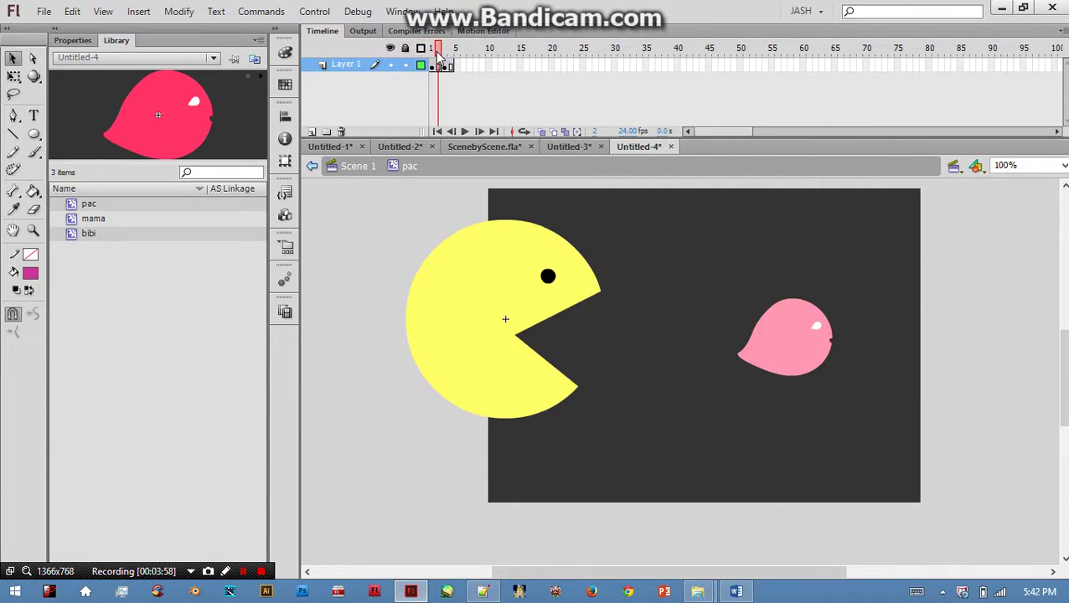
left_click(356, 166)
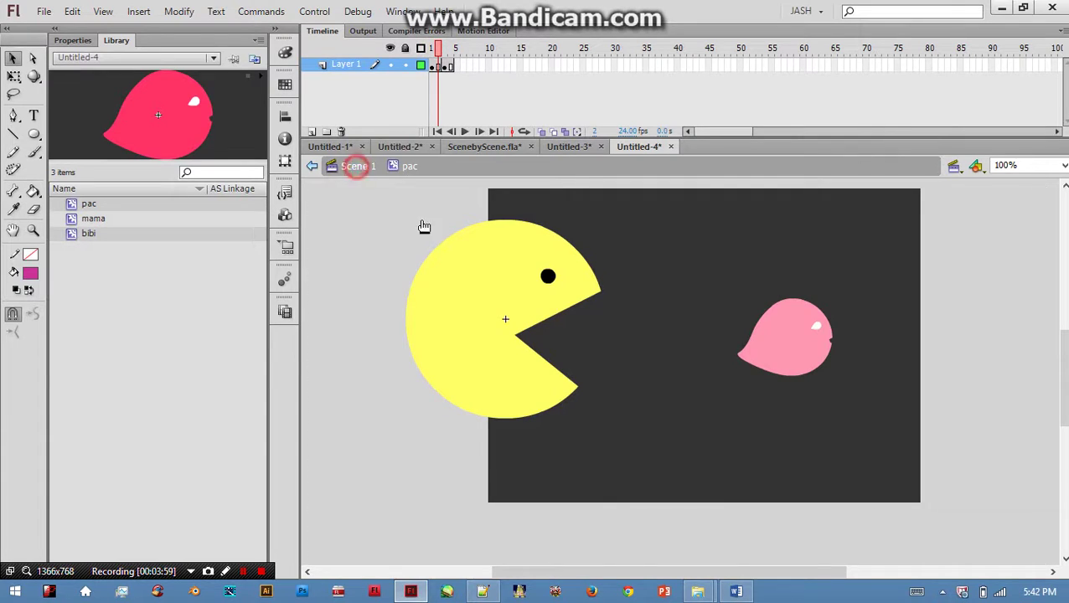
left_click(783, 337)
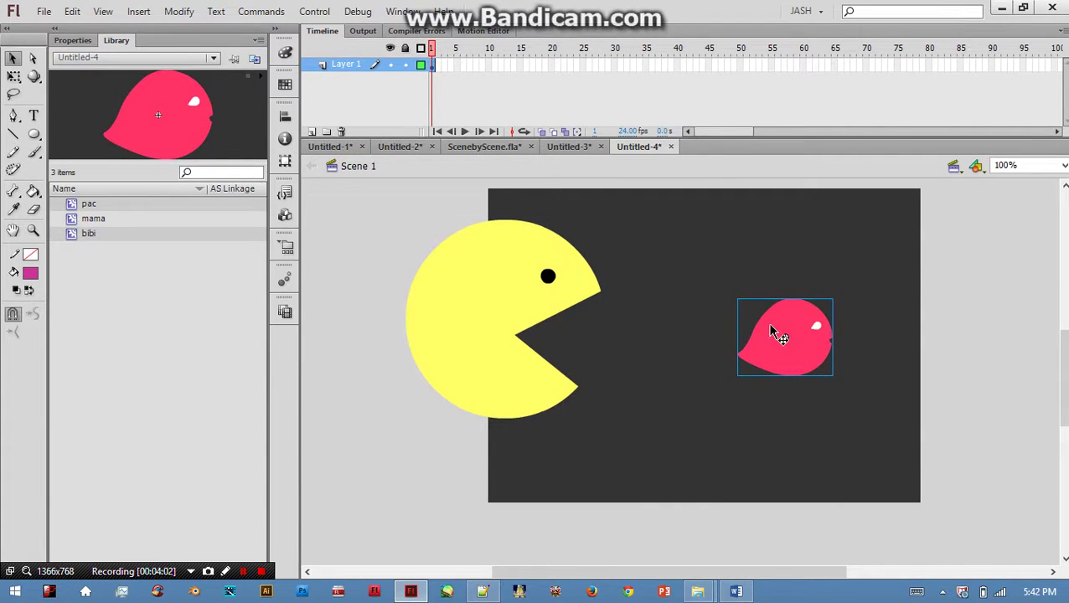
double_click(777, 332)
mouse_move(433, 50)
left_mouse_down()
mouse_move(444, 49)
mouse_move(433, 50)
left_mouse_up()
left_click(349, 167)
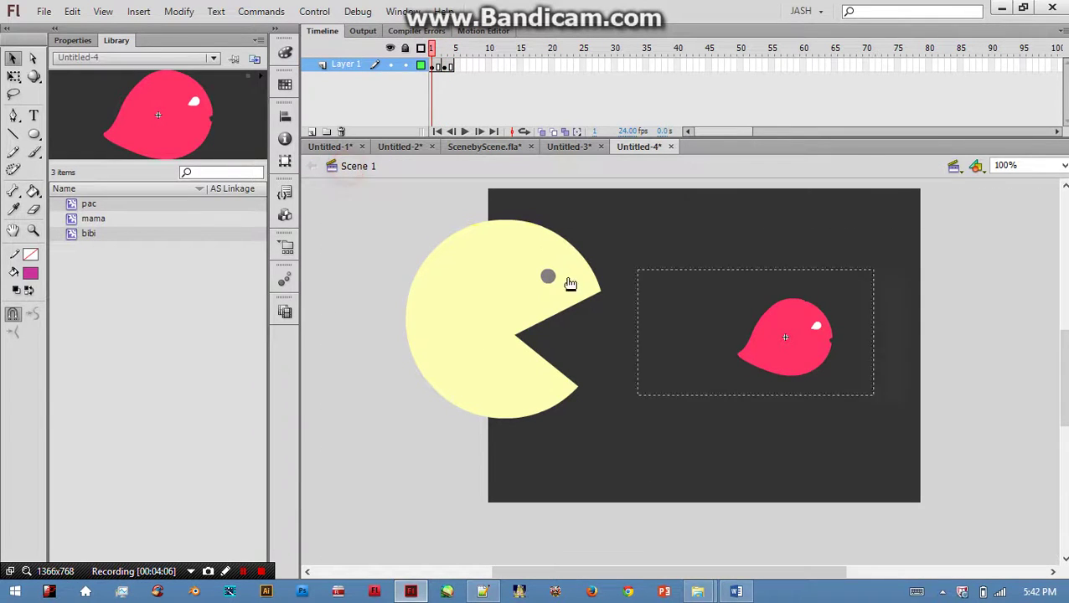
Scale pac and bibi down proportionally to about half their size with Free Transform
left_click(515, 360)
key("q")
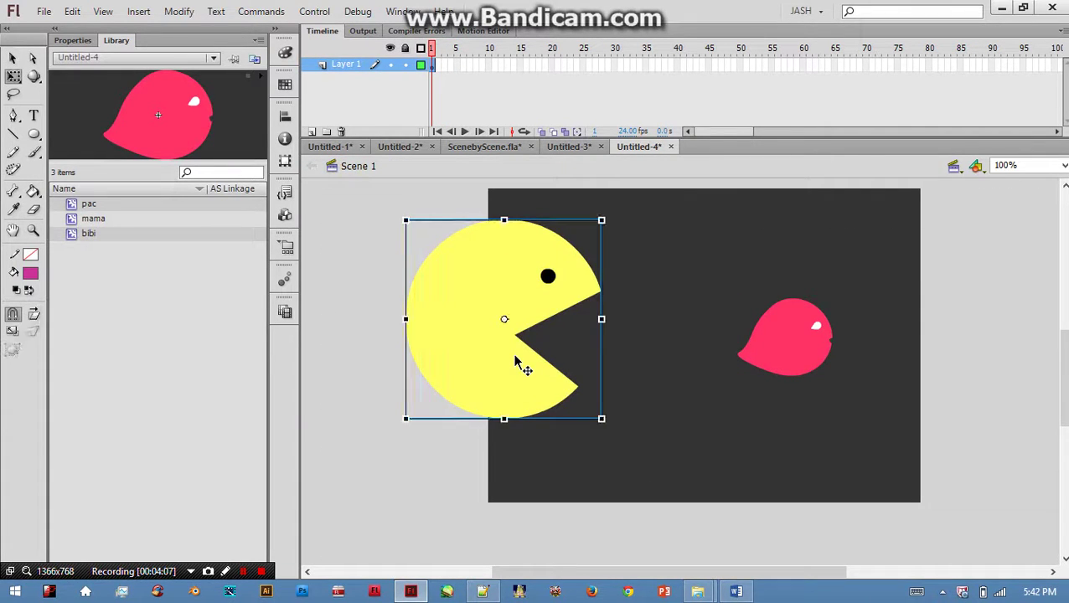
left_click_drag(601, 418, 553, 369)
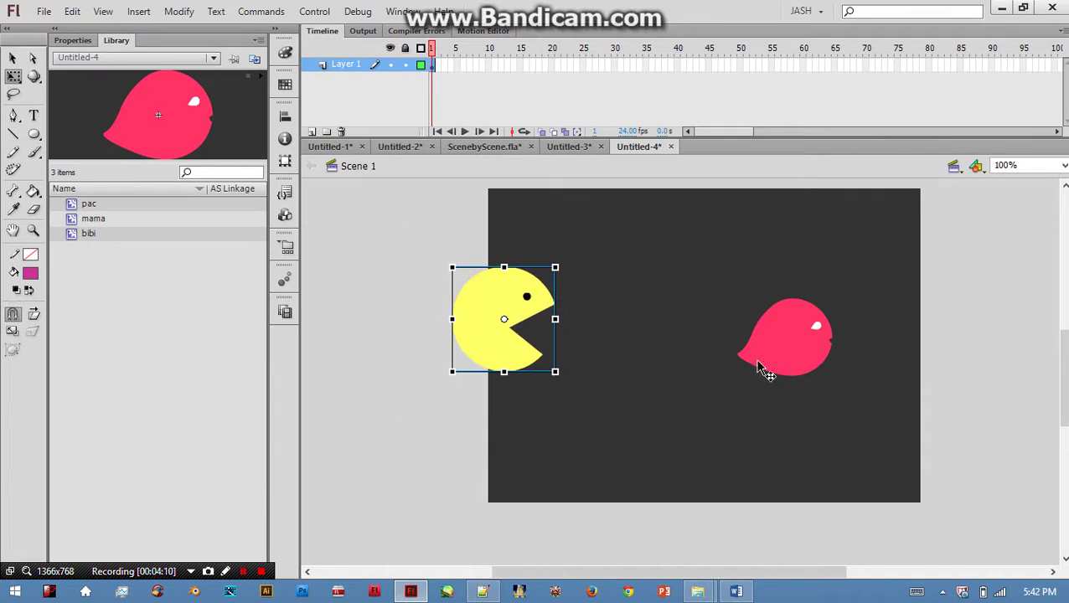
left_click(784, 350)
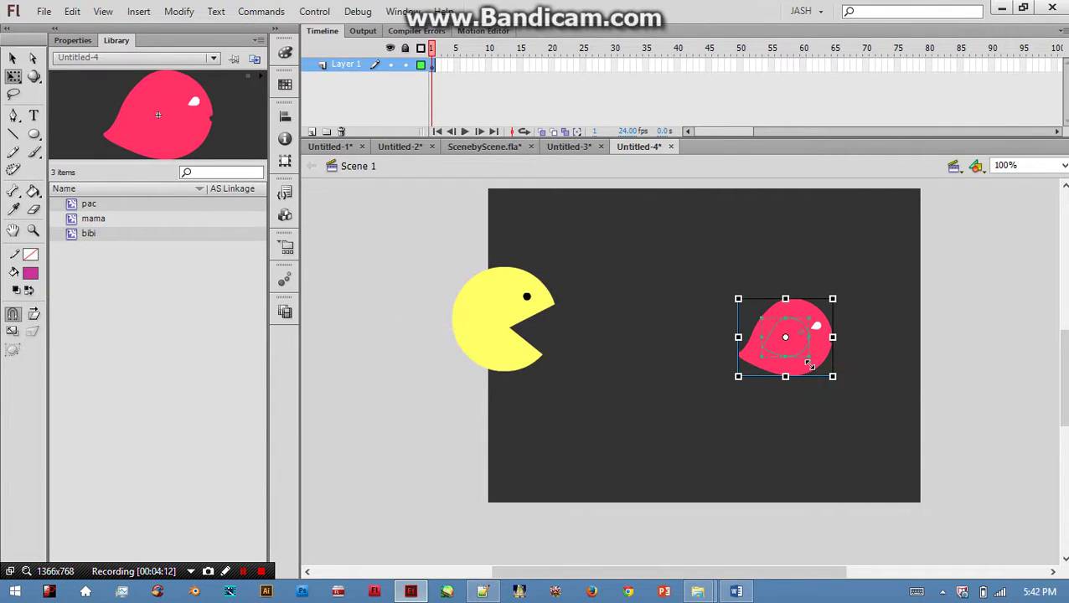
left_click_drag(809, 363, 796, 352)
left_click(829, 394)
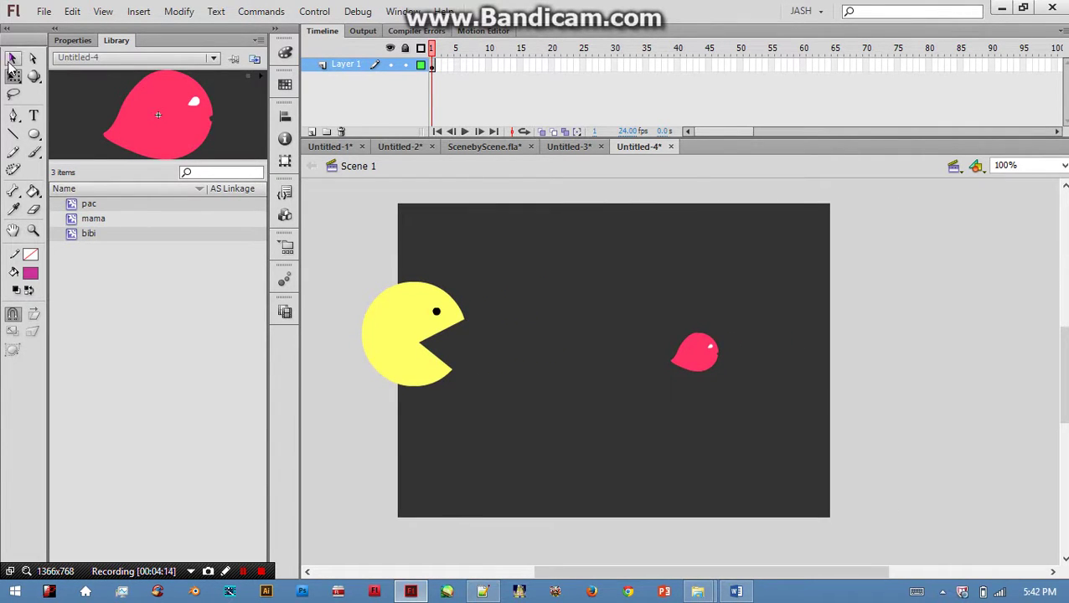
Move pac completely off the stage, just beyond its left edge
left_click(13, 58)
left_click_drag(382, 333, 422, 346)
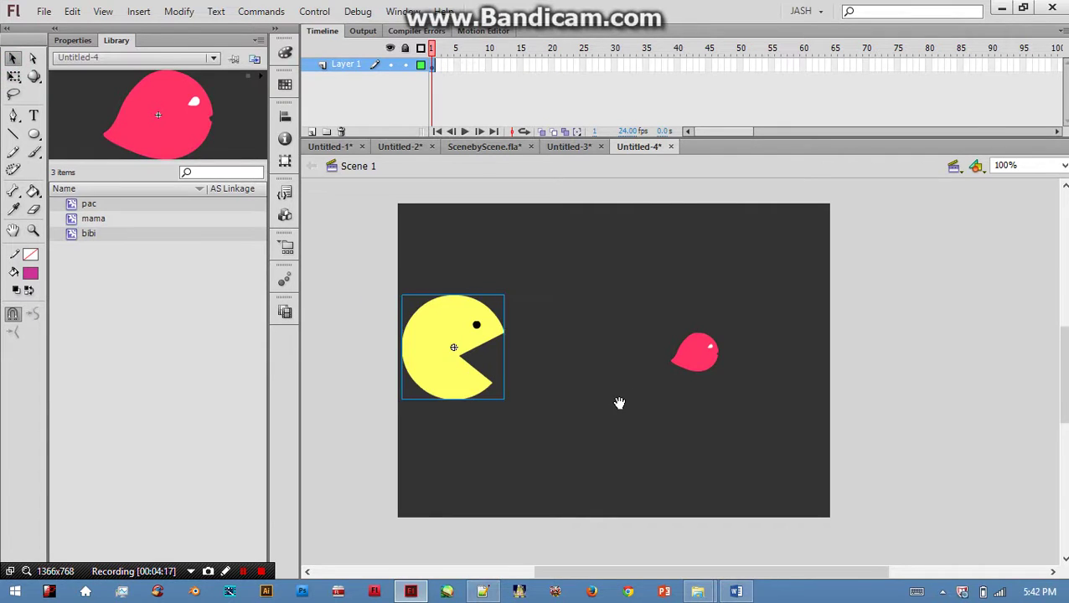
left_click_drag(620, 403, 703, 400)
left_click_drag(540, 340, 391, 334)
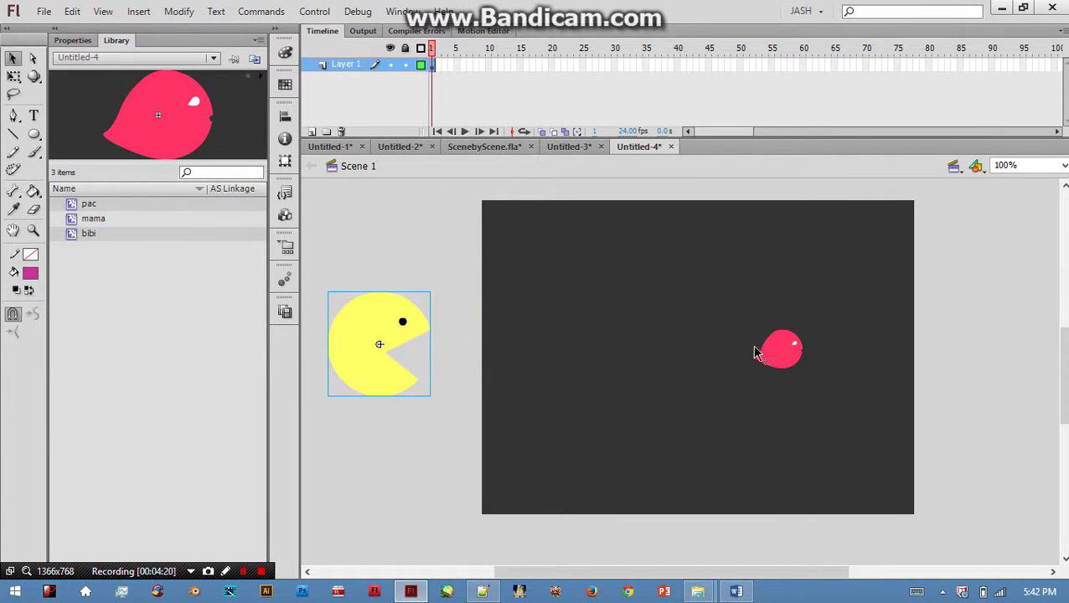
Remove bibi from the stage and rename Layer 1 as "pac"
left_click(783, 361)
key("Delete")
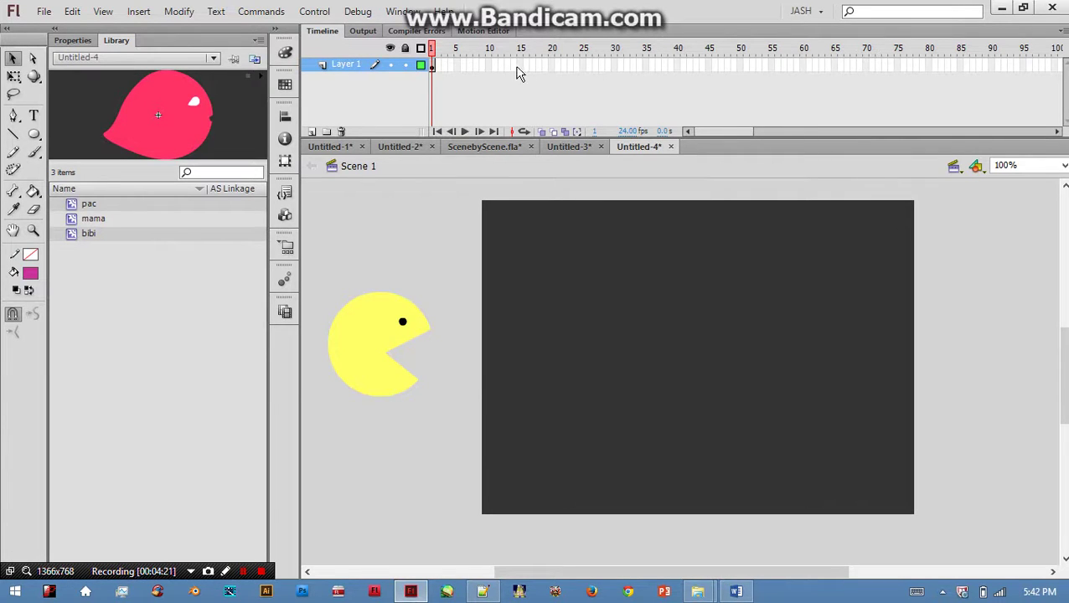
double_click(348, 66)
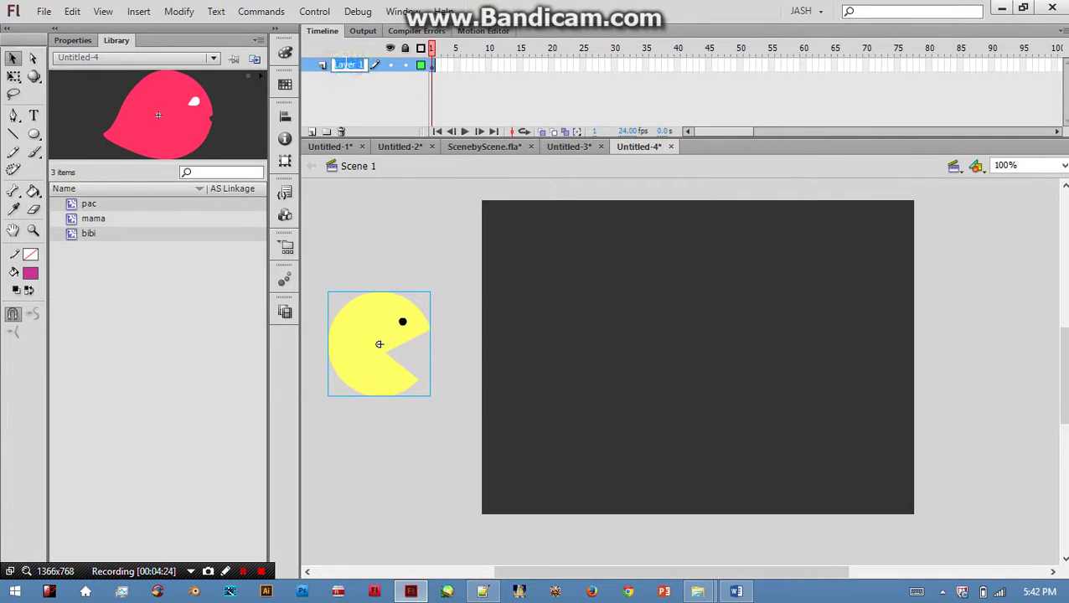
type("pac")
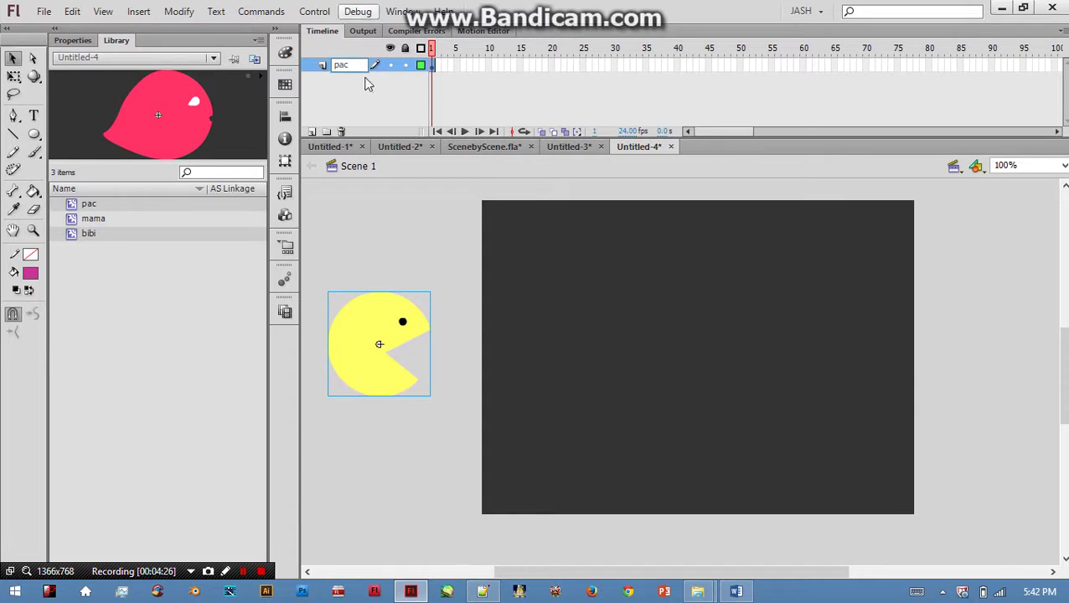
left_click(352, 243)
Add a layer named "bibi" above the pac layer and lock the pac layer
left_click(312, 132)
left_click(339, 67)
double_click(339, 67)
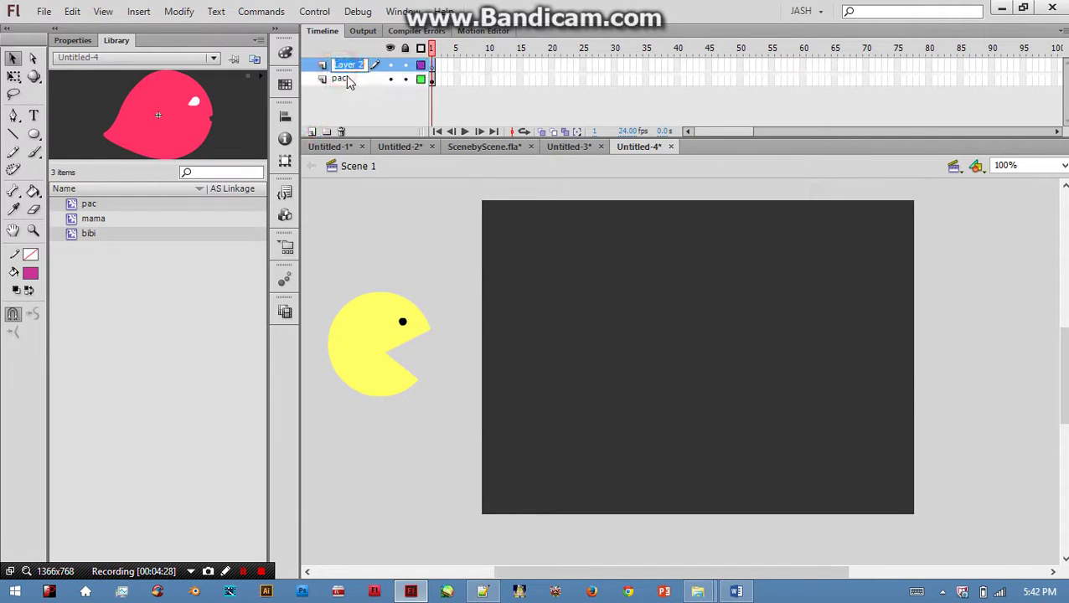
type("bibi")
key("Return")
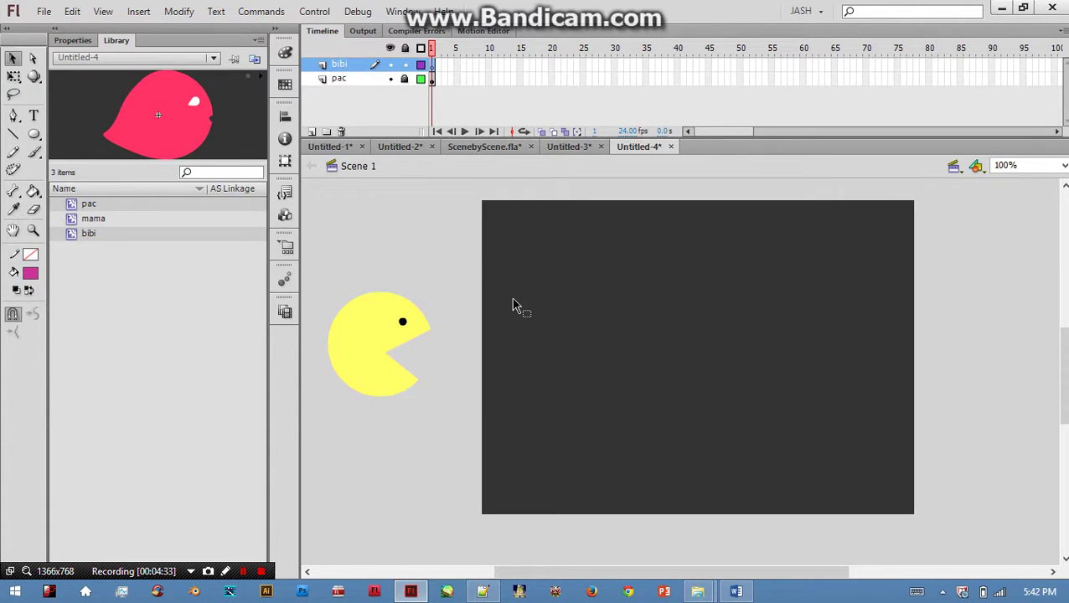
Paste bibi in place on the bibi layer and move it to the stage's left edge, in front of pac
key("ctrl+shift+v")
left_click_drag(787, 361, 499, 360)
left_click(403, 343)
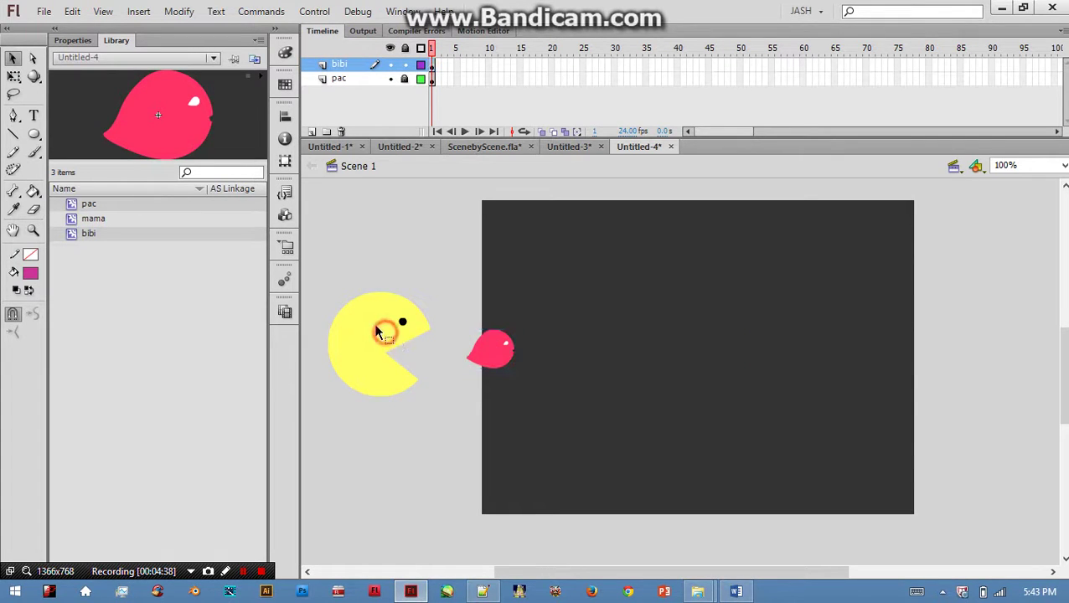
Extend the bibi and pac layers to frame 45
left_click_drag(711, 66, 708, 77)
right_click(708, 77)
left_click(735, 141)
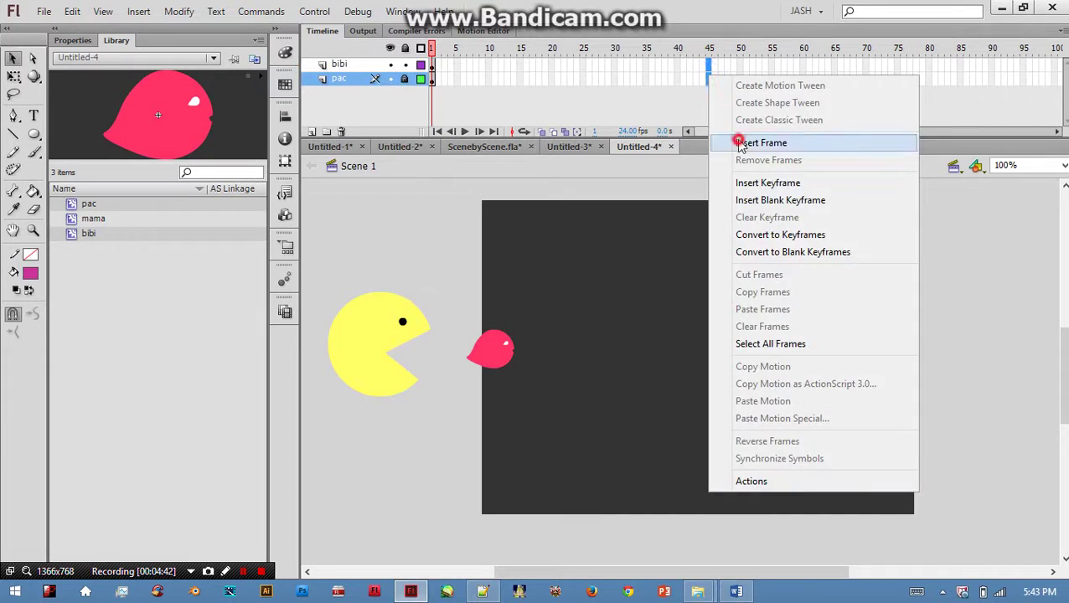
Unlock the pac layer, hide the bibi layer and make pac the active layer
left_click(405, 79)
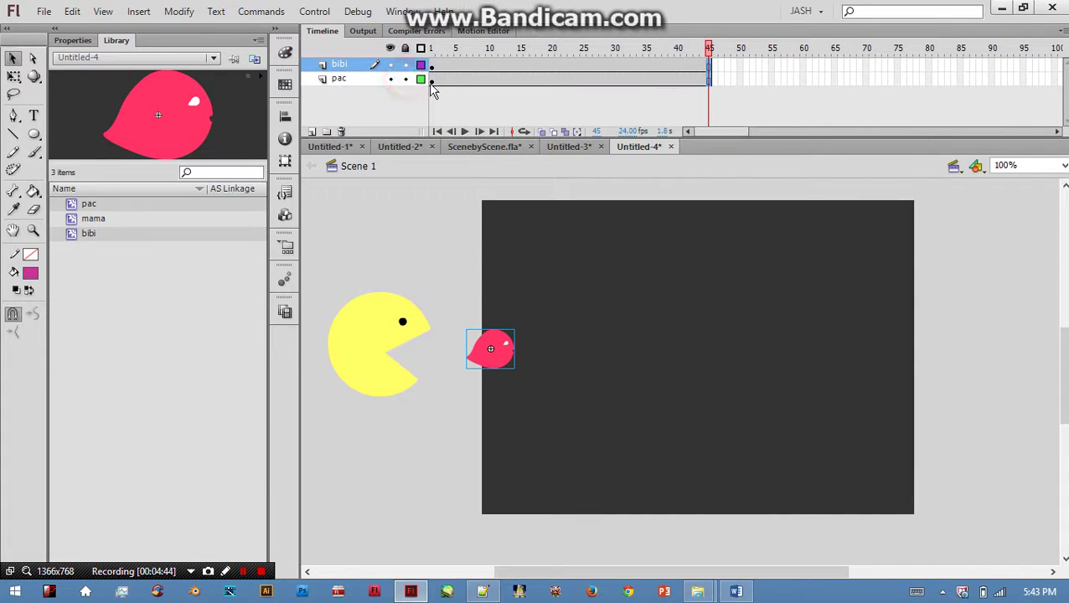
left_click(390, 66)
left_click(463, 96)
left_click(353, 79)
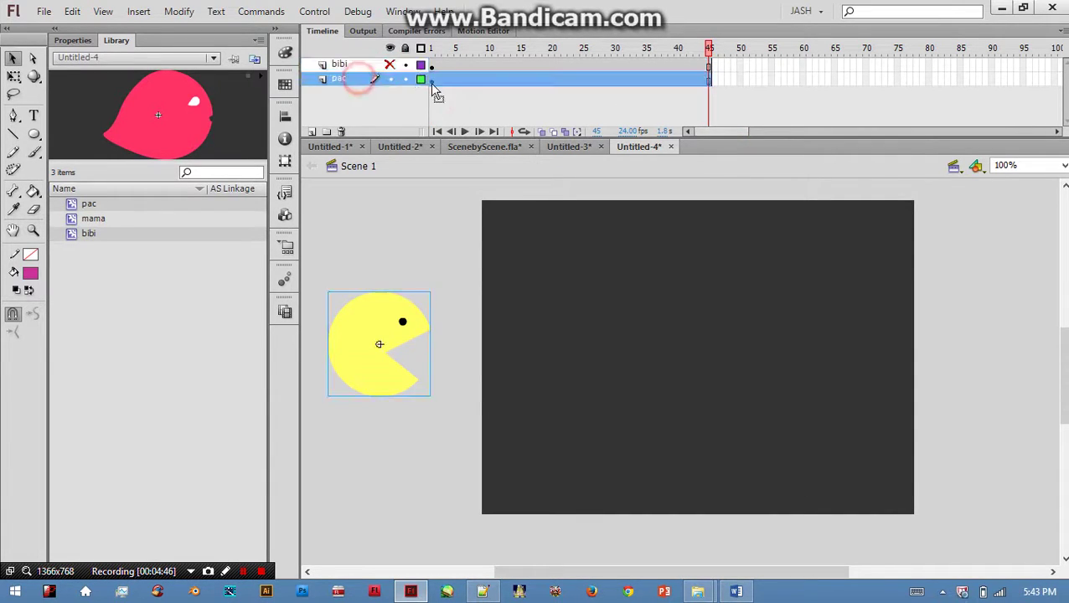
Insert a keyframe at frame 45 of the pac layer
left_click(433, 86)
left_click(687, 79)
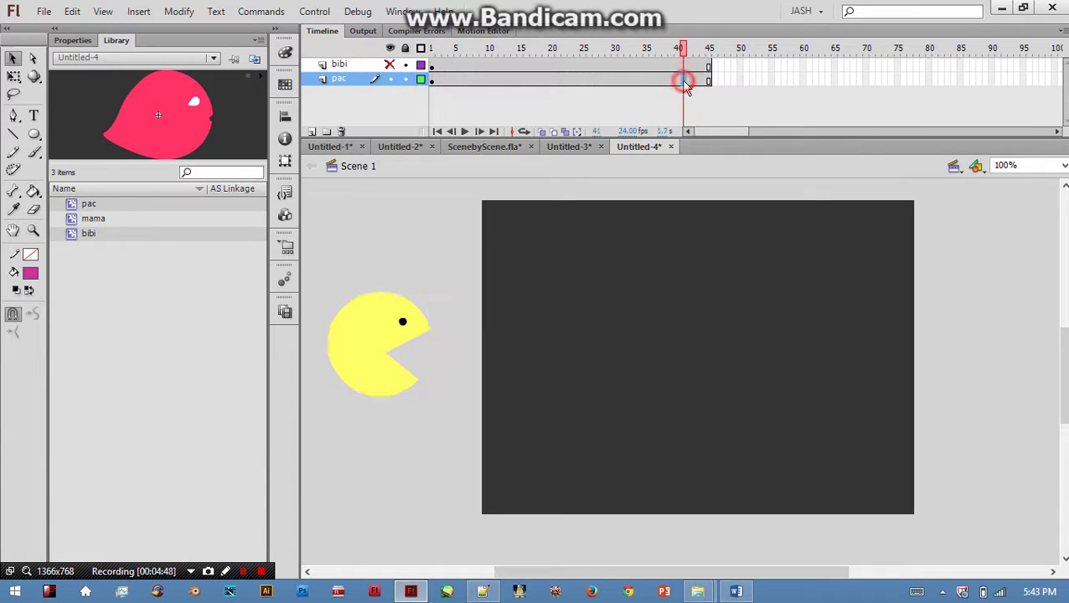
right_click(708, 79)
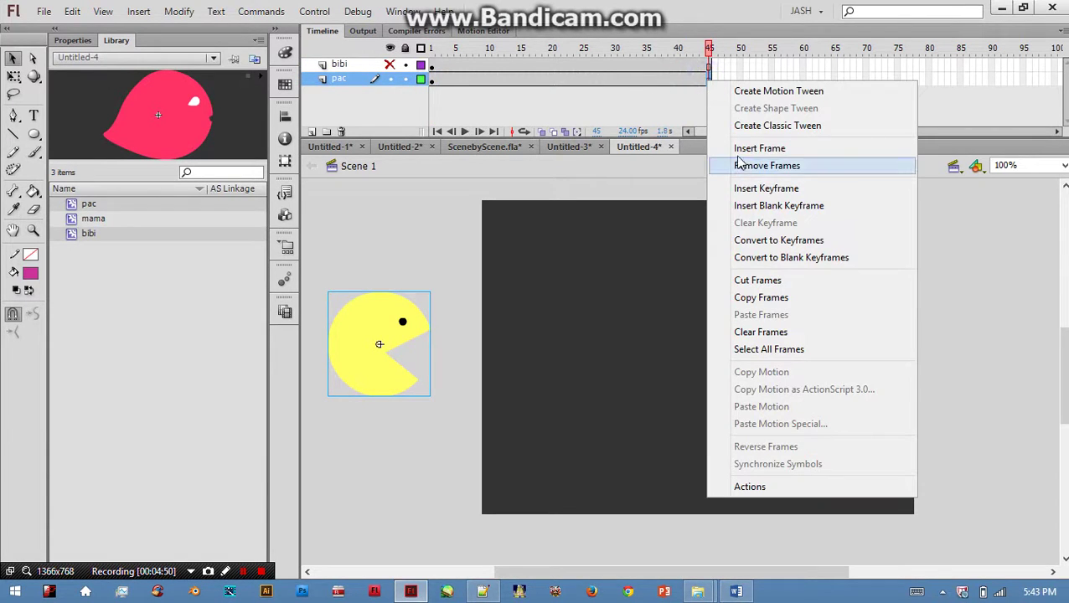
left_click(758, 190)
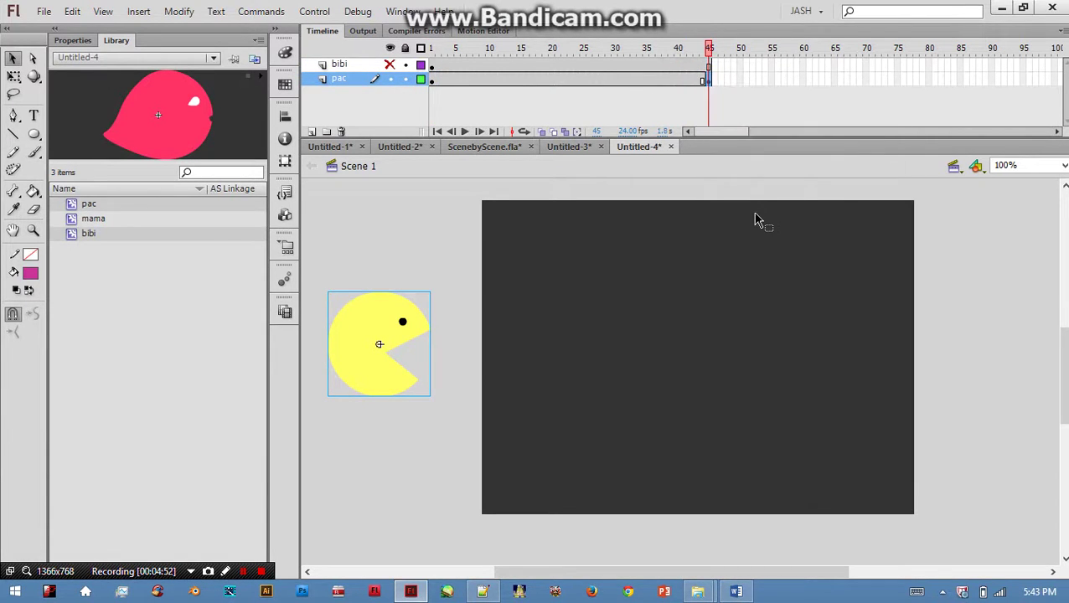
Move pac horizontally to the right at frame 45, from outside the stage to about its middle
key("shift+Right")
key("shift+Right")
key("shift+Right")
key("shift+Right")
key("shift+Right")
key("shift+Right")
key("shift+Right")
key("shift+Right")
key("shift+Right")
key("shift+Right")
key("shift+Right")
key("shift+Right")
key("shift+Right")
key("shift+Right")
key("shift+Right")
key("shift+Right")
key("shift+Right")
key("shift+Right")
key("shift+Right")
key("shift+Right")
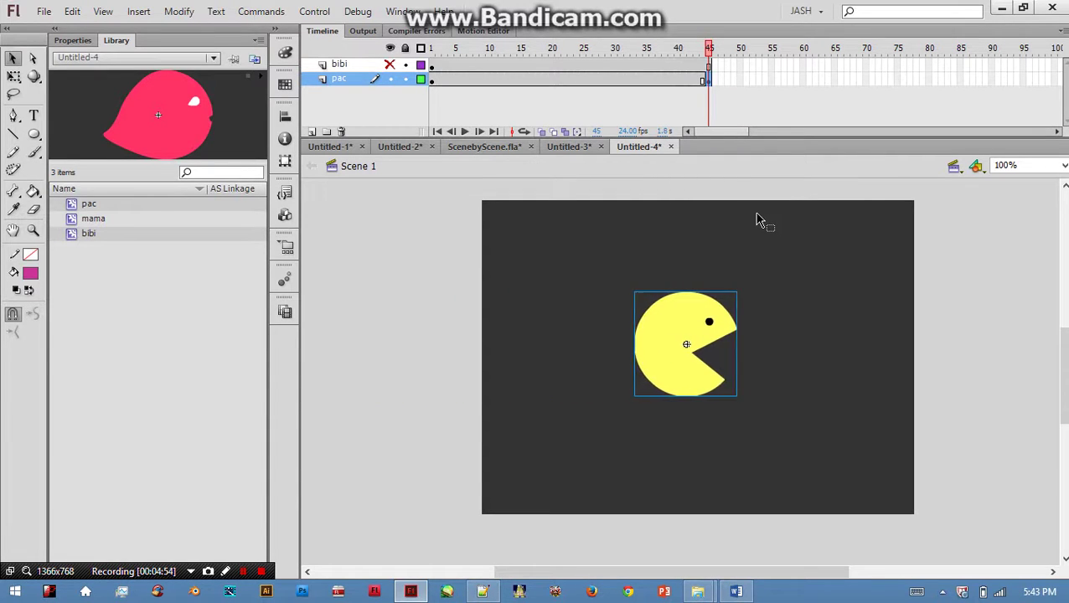
Move pac horizontally at frame 45 until it lies completely outside the stage's right edge
key("shift+Right")
key("shift+Right")
key("shift+Right")
key("shift+Right")
key("shift+Right")
key("shift+Right")
key("shift+Right")
key("shift+Right")
key("shift+Right")
key("shift+Right")
key("shift+Right")
key("shift+Right")
key("shift+Right")
key("shift+Right")
key("shift+Right")
key("shift+Right")
key("shift+Right")
key("shift+Right")
key("shift+Right")
key("shift+Right")
Create a classic tween between frames 1 and 45 of the pac layer, then return to frame 1
left_click(582, 80)
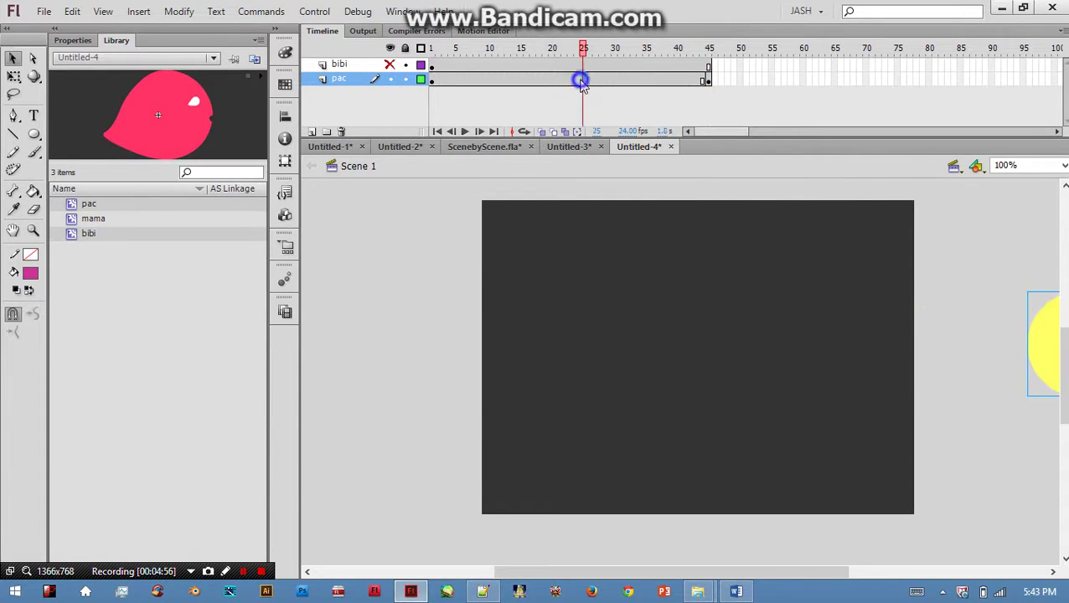
right_click(581, 79)
left_click(618, 124)
left_click_drag(583, 48, 432, 48)
Show the bibi layer again and insert a keyframe at its frame 45
left_click(388, 65)
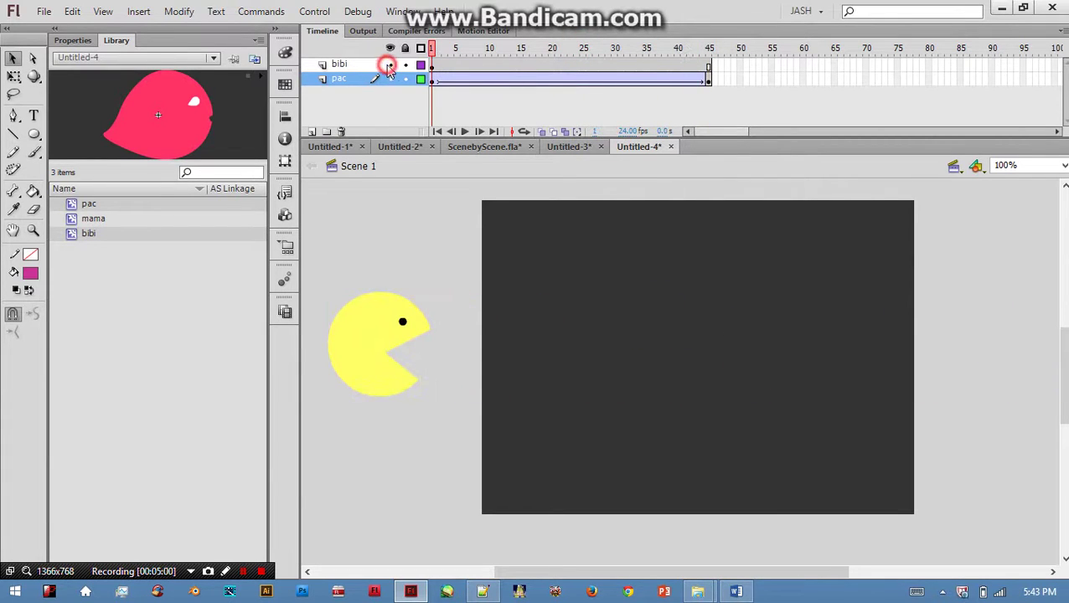
left_click(436, 66)
left_click(709, 66)
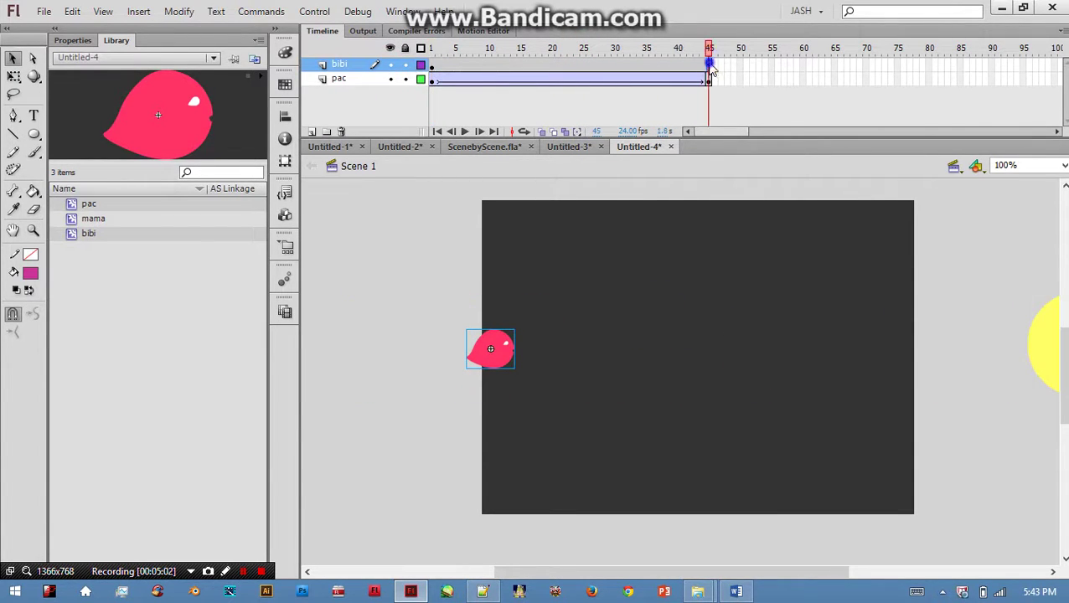
right_click(709, 66)
left_click(768, 171)
Move bibi horizontally at frame 45 past the stage's right edge, ahead of pac's mouth
key("shift+Right")
key("shift+Right")
key("shift+Right")
key("shift+Right")
key("shift+Right")
key("shift+Right")
key("shift+Right")
key("shift+Right")
key("shift+Right")
key("shift+Right")
key("shift+Right")
key("shift+Right")
key("shift+Right")
key("shift+Right")
key("shift+Right")
key("shift+Right")
key("shift+Right")
key("shift+Right")
key("shift+Right")
key("shift+Right")
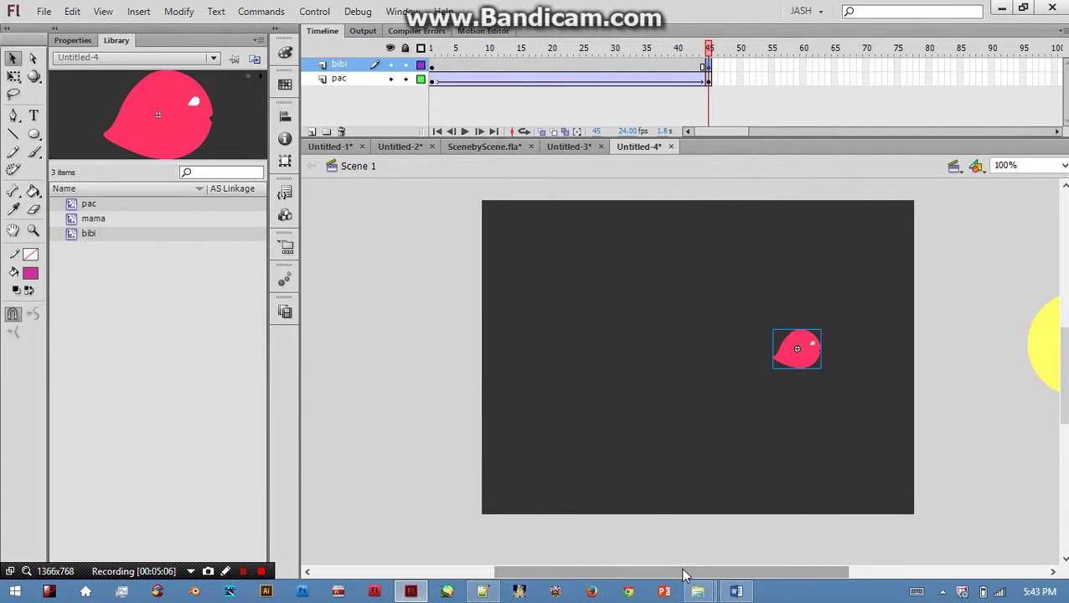
left_click_drag(683, 575, 797, 572)
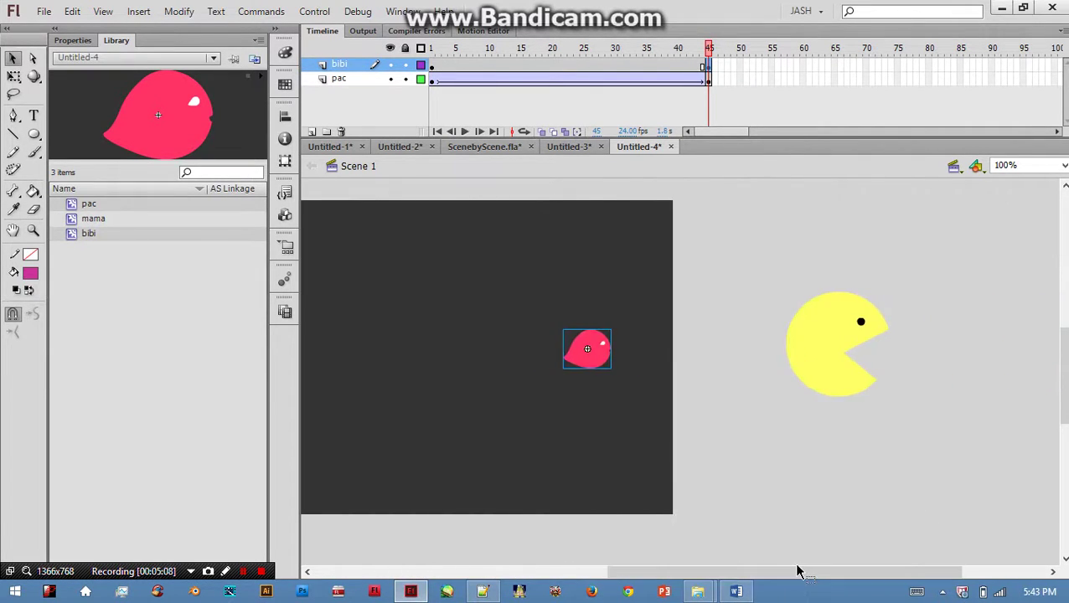
key("shift+Right")
key("shift+Right")
key("shift+Right")
key("shift+Right")
key("shift+Right")
key("shift+Right")
key("shift+Right")
key("shift+Right")
key("shift+Right")
key("shift+Right")
key("shift+Right")
key("shift+Right")
key("shift+Right")
key("shift+Right")
key("shift+Right")
key("shift+Right")
key("shift+Right")
key("shift+Right")
key("shift+Right")
key("shift+Right")
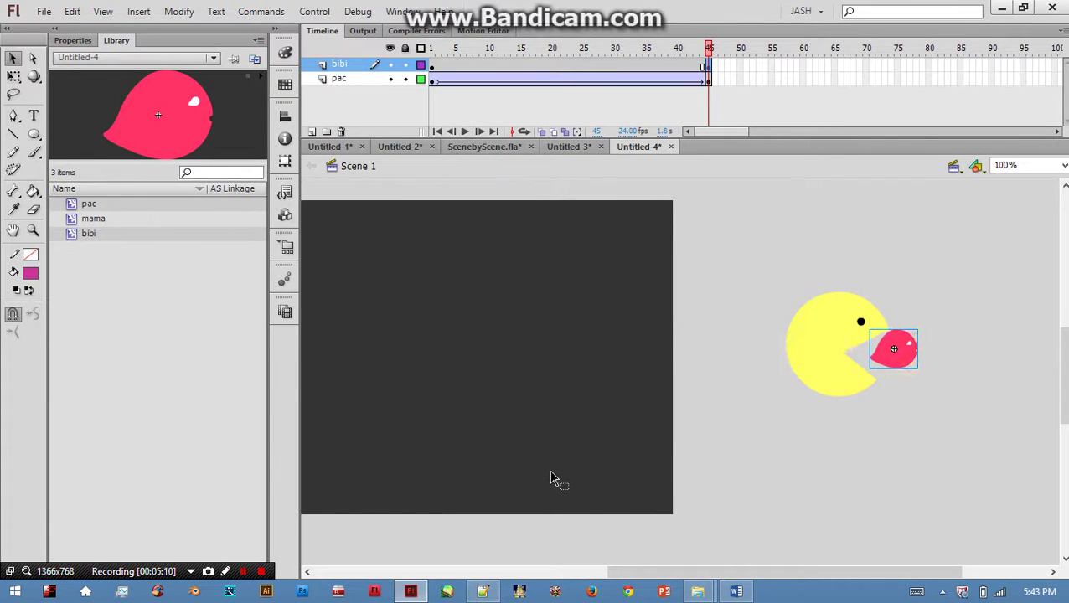
key("shift+Right")
key("shift+Right")
key("shift+Right")
key("shift+Right")
key("shift+Right")
Create a classic tween on the bibi layer and scrub the timeline to preview the chase
right_click(552, 66)
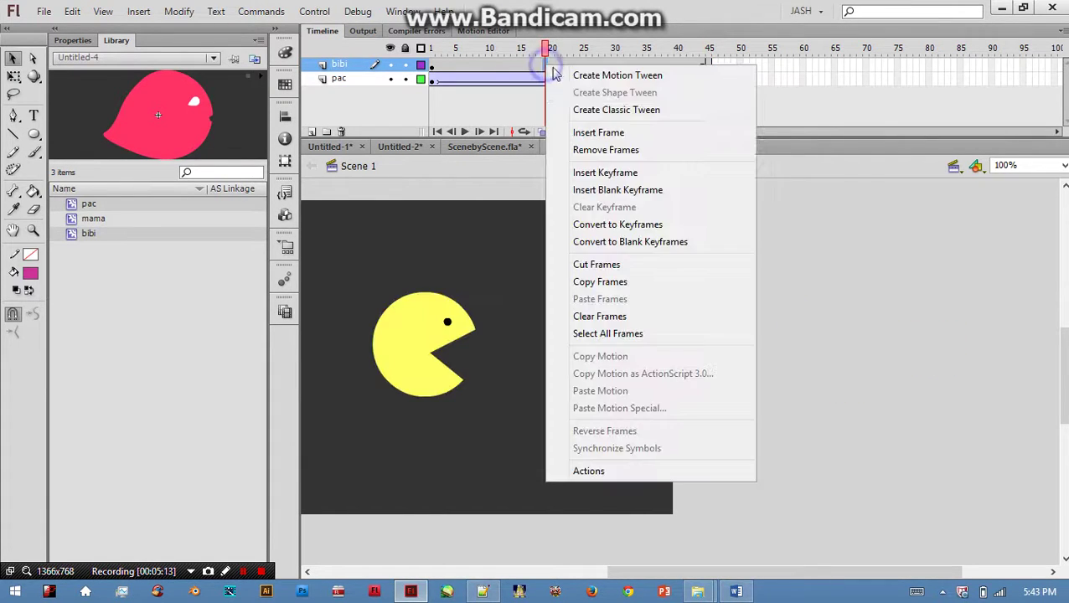
left_click(587, 109)
left_click(432, 48)
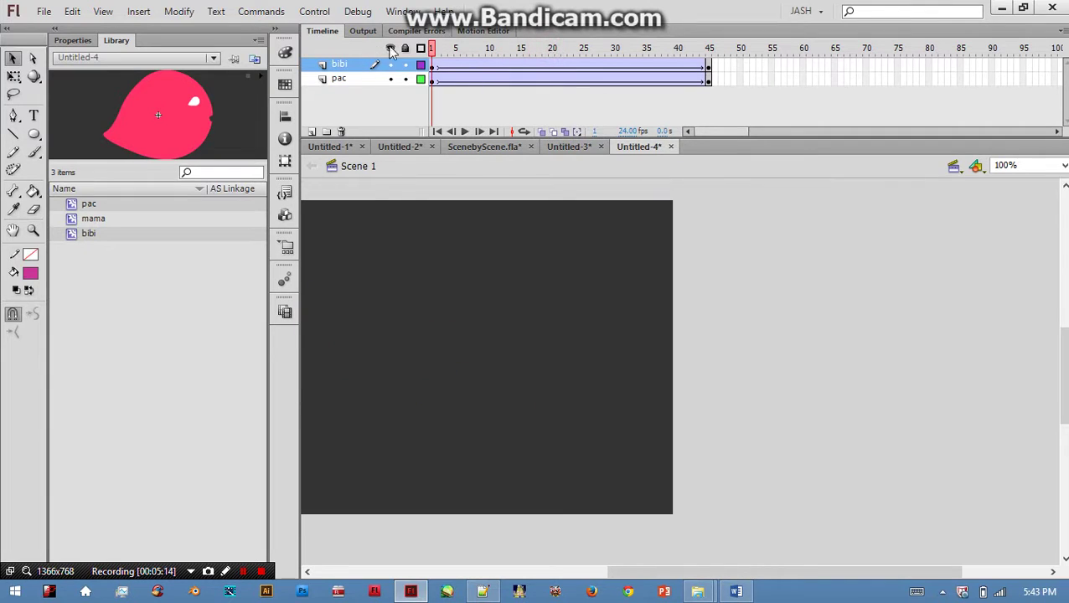
left_click_drag(732, 571, 653, 572)
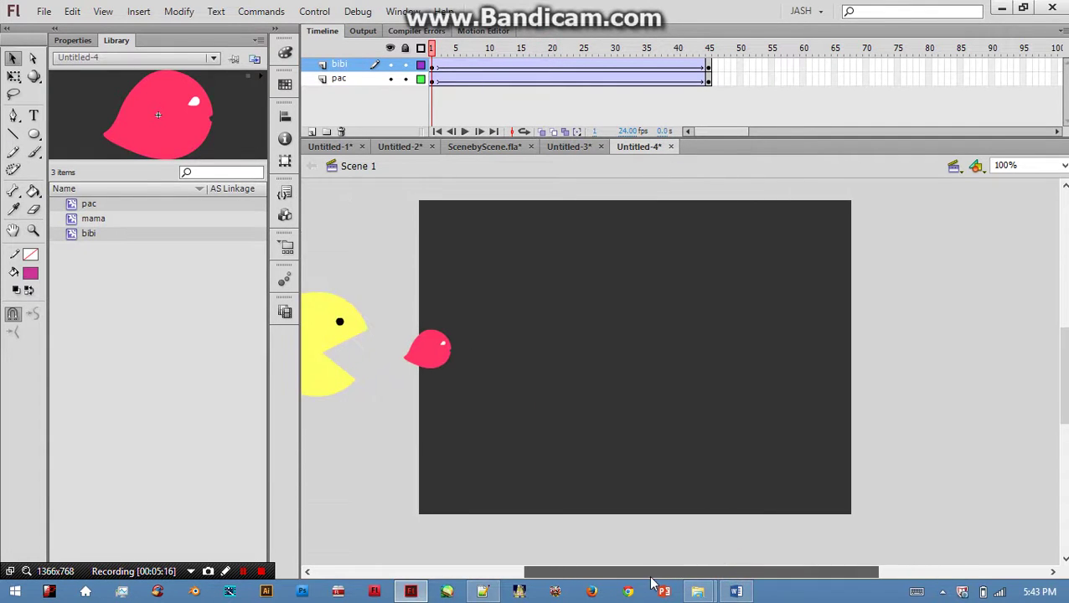
left_click_drag(434, 50, 658, 52)
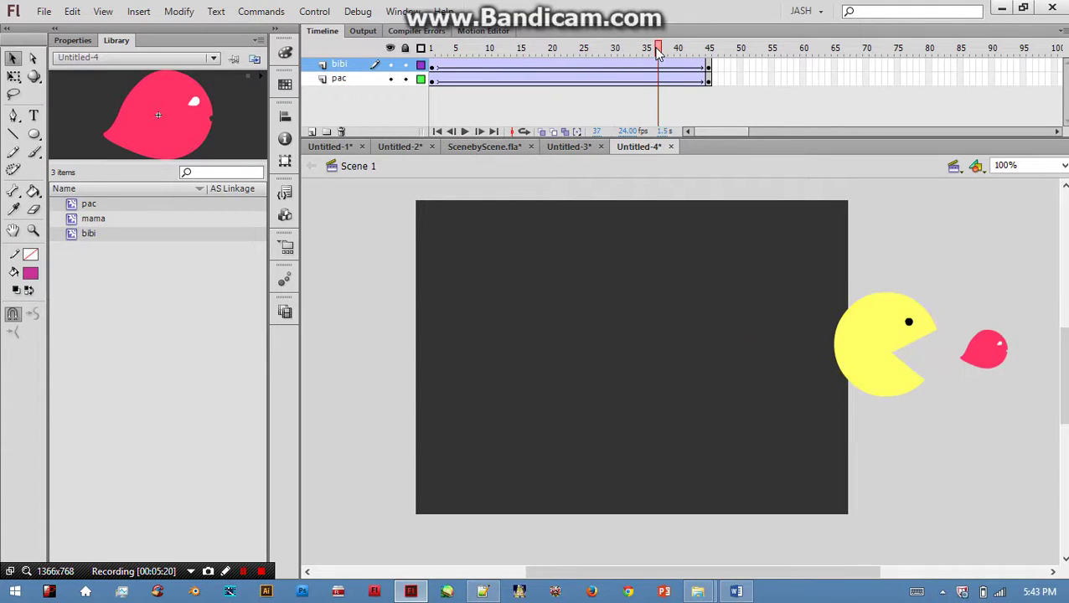
Add a second scene to the document
left_click(285, 311)
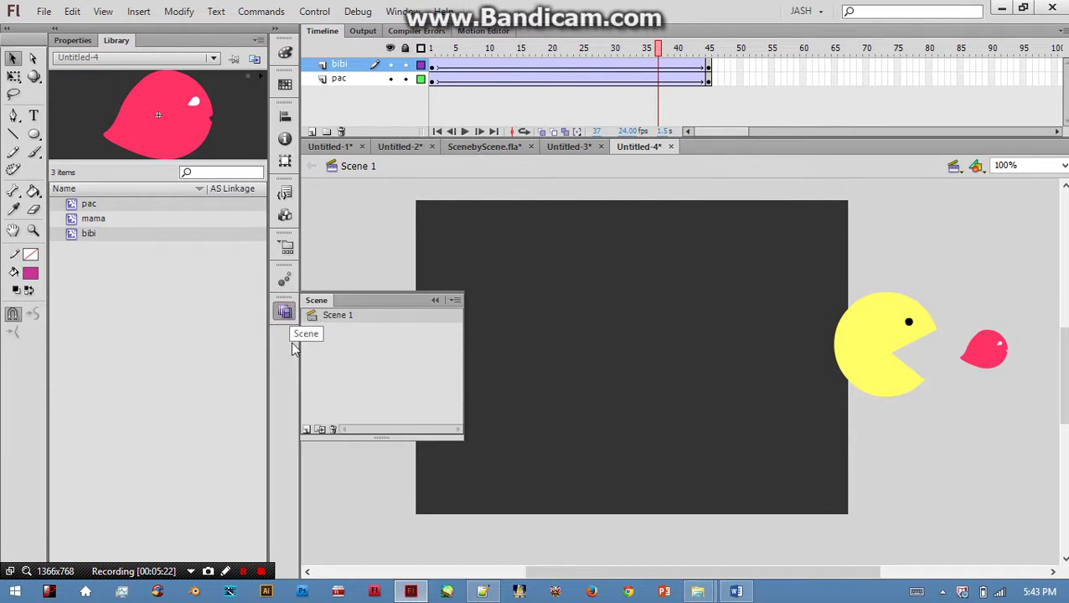
left_click(306, 430)
left_click(592, 323)
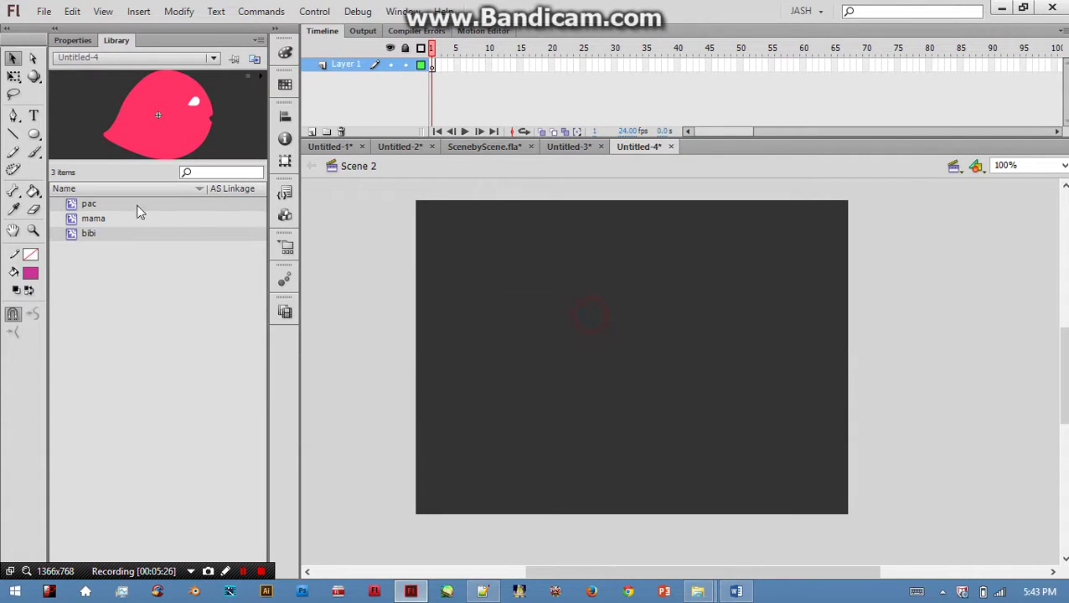
Rename the new scene's empty layer as mama
left_click(92, 220)
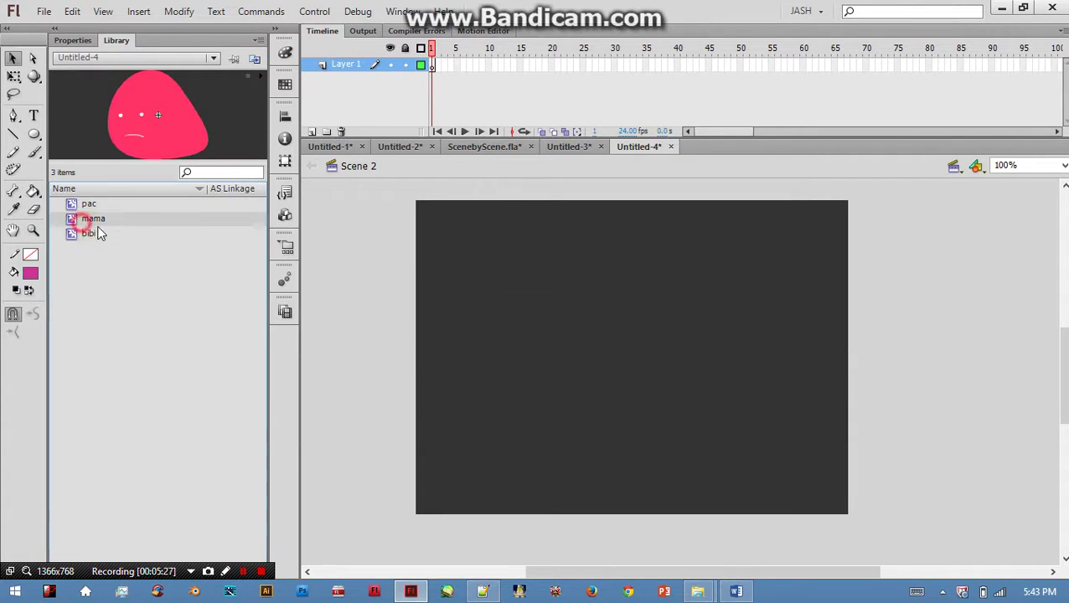
double_click(349, 67)
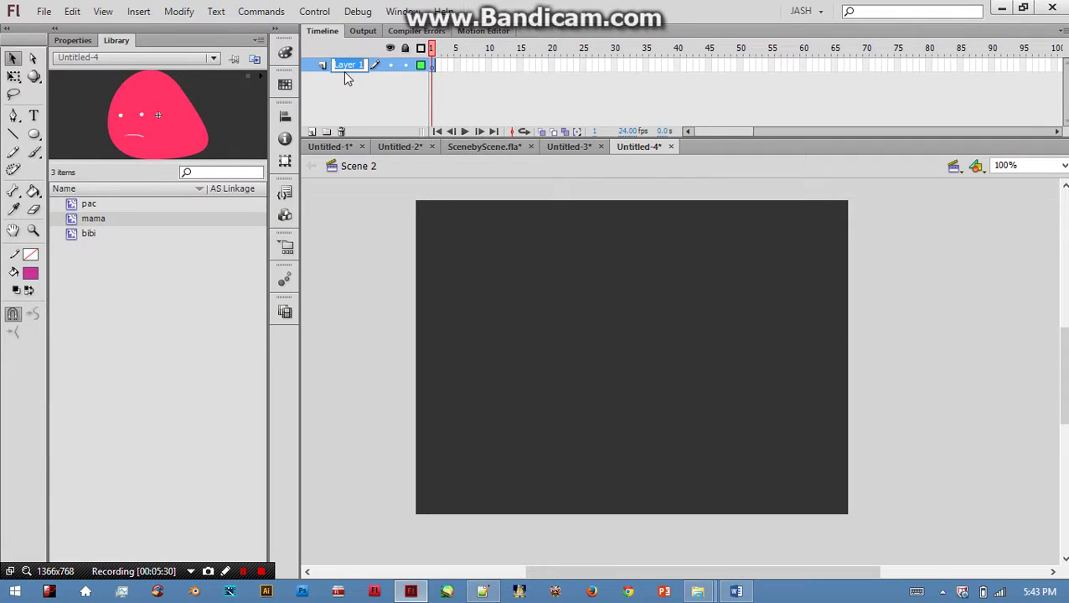
type("mama")
Place the mama symbol on the right half of the stage and extend the mama layer to frame 50
left_click_drag(94, 219, 727, 375)
right_click(138, 220)
right_click(643, 334)
left_click(680, 375)
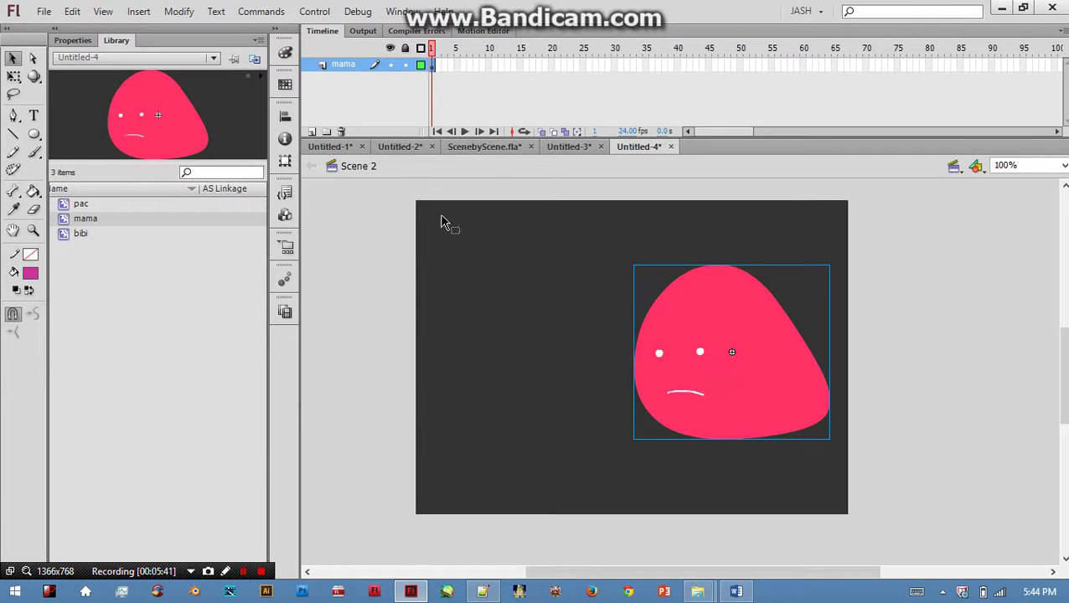
right_click(741, 66)
left_click(767, 127)
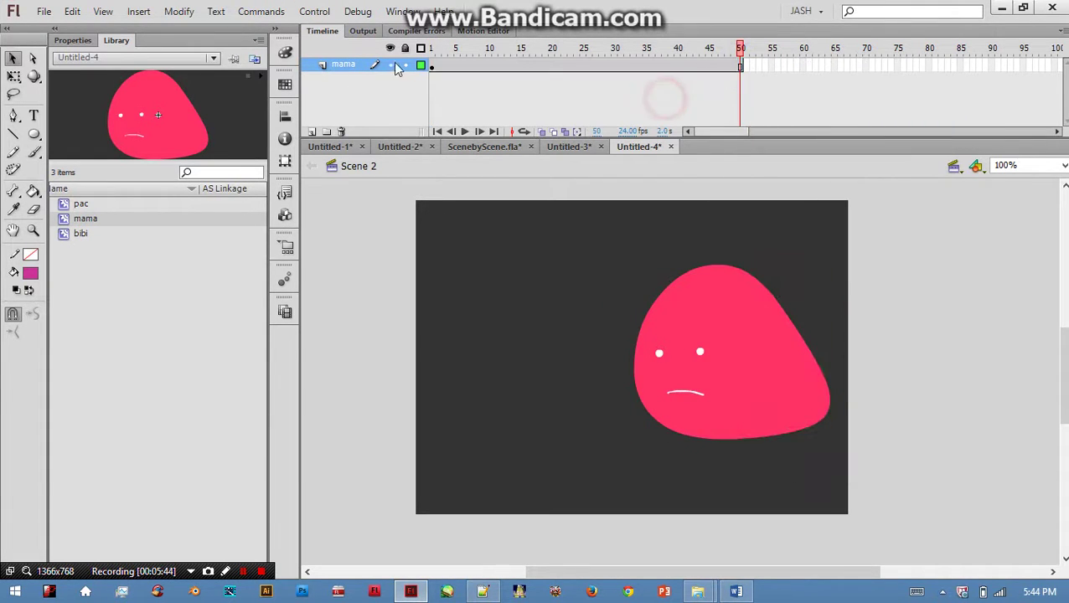
Lock the mama layer and add a layer named bbi above it
left_click(312, 131)
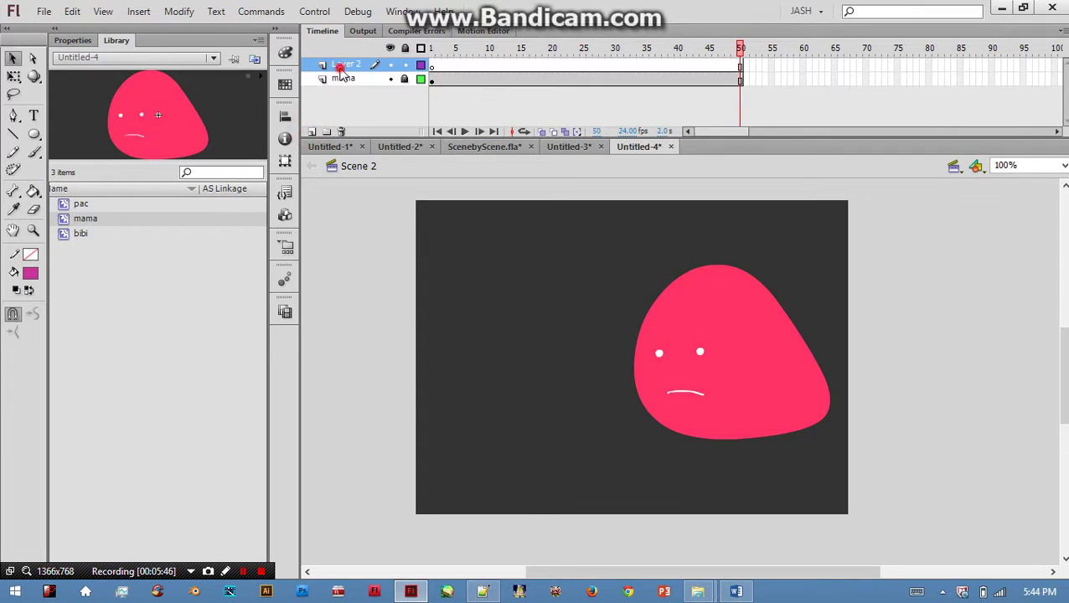
double_click(344, 65)
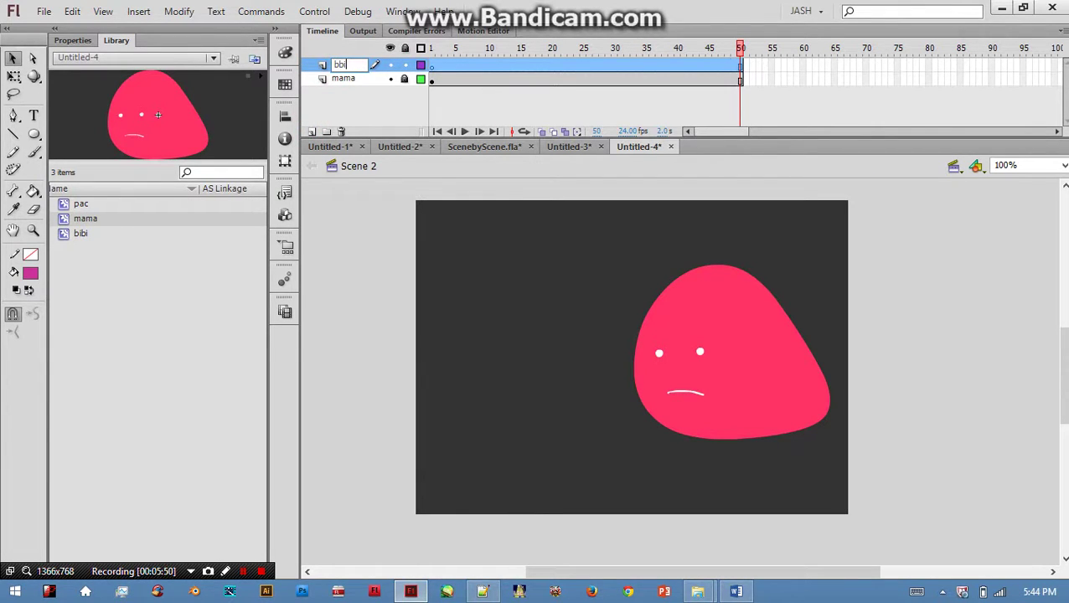
key("Return")
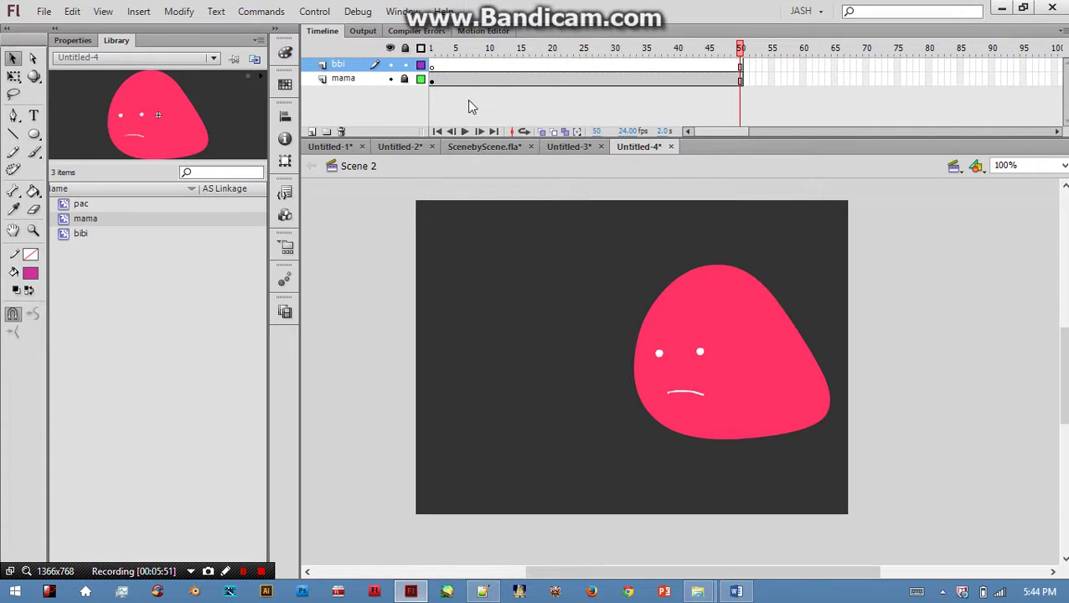
Place the bibi symbol from the library on the stage at frame 1 of the bbi layer
left_click(433, 67)
left_click(370, 272)
left_click(78, 234)
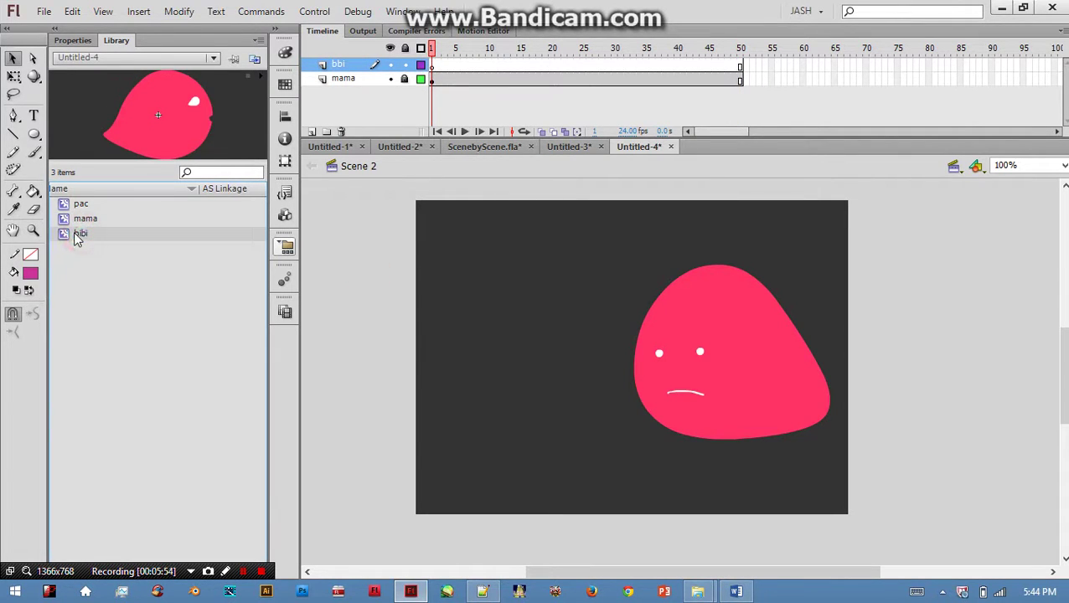
left_click(403, 348)
key("ctrl+v")
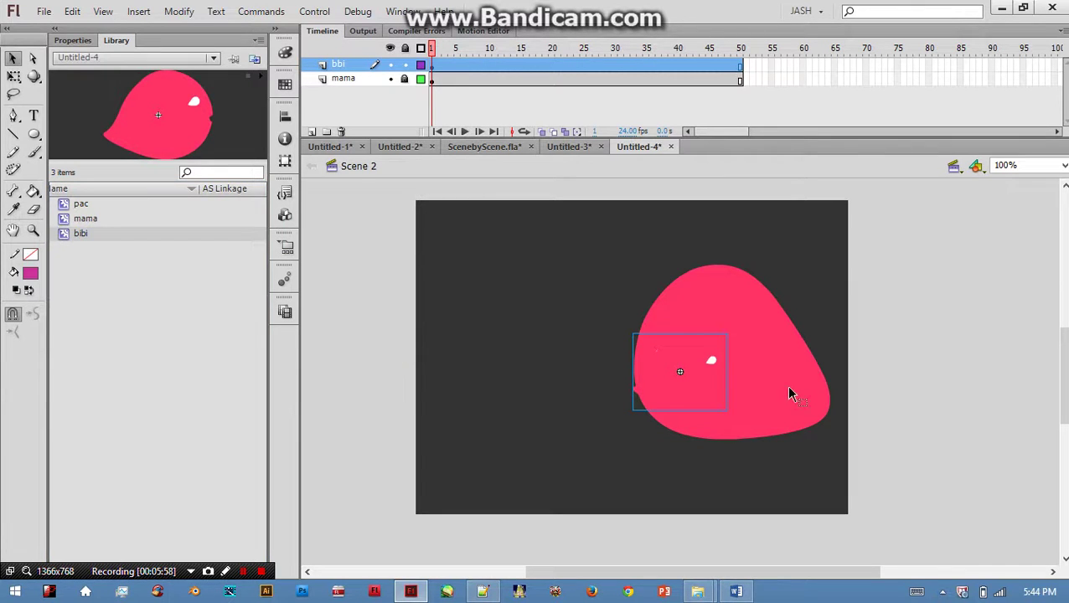
Scale bibi down to about half its size and place it just outside the stage's left edge, level with mama's lower half
left_click_drag(636, 402, 515, 425)
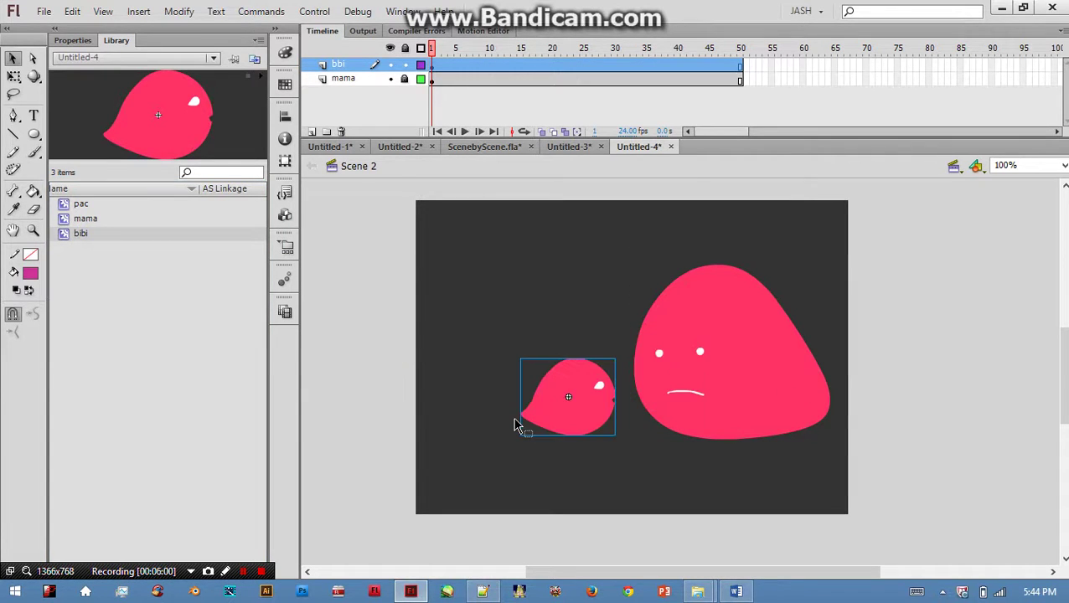
key("q")
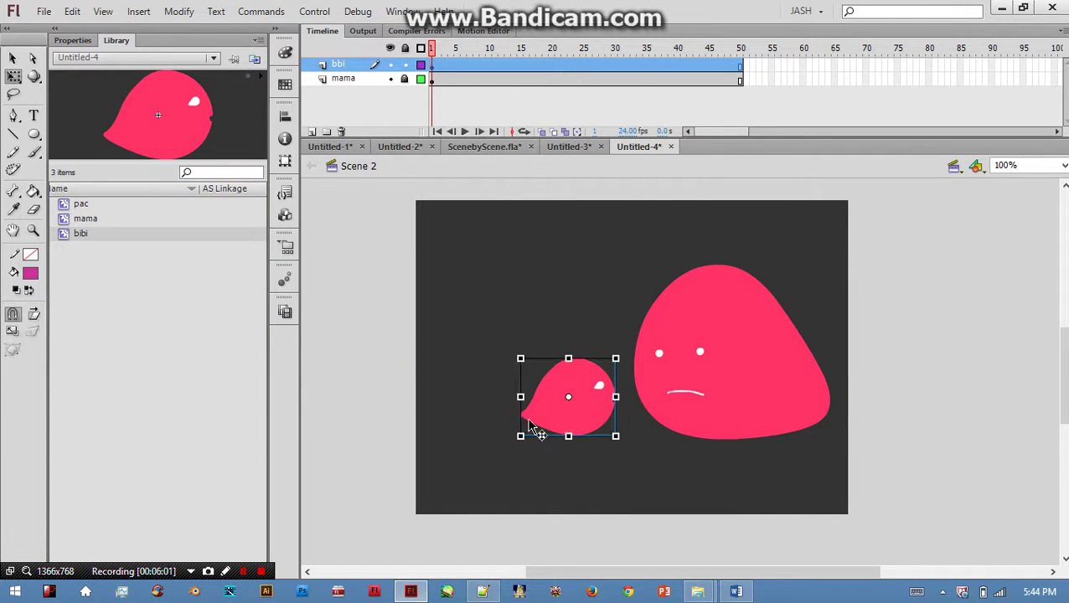
left_click_drag(591, 417, 564, 395)
left_click(604, 441)
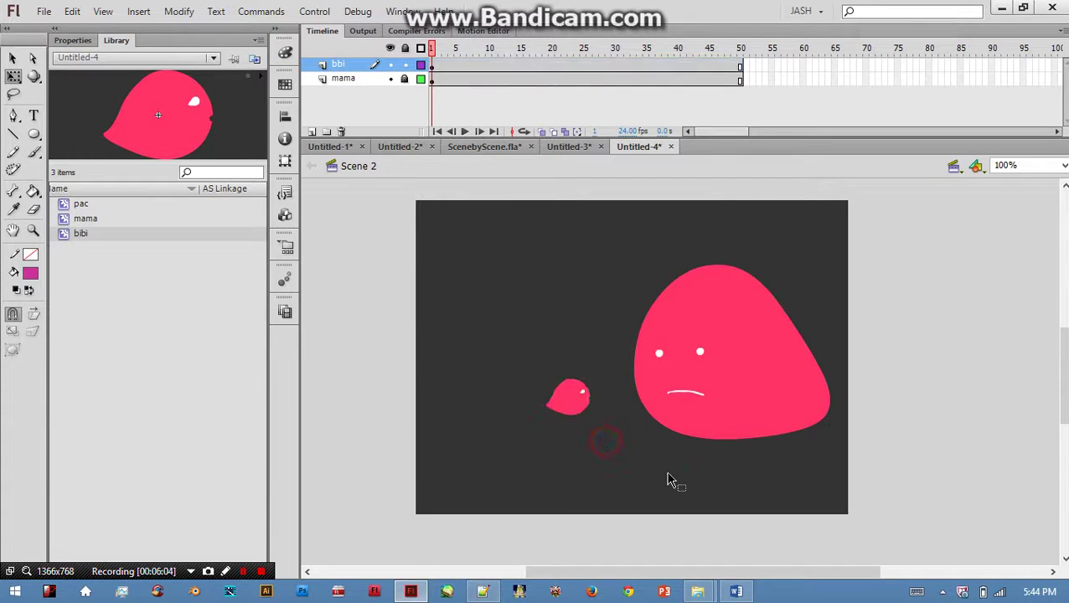
left_click(12, 58)
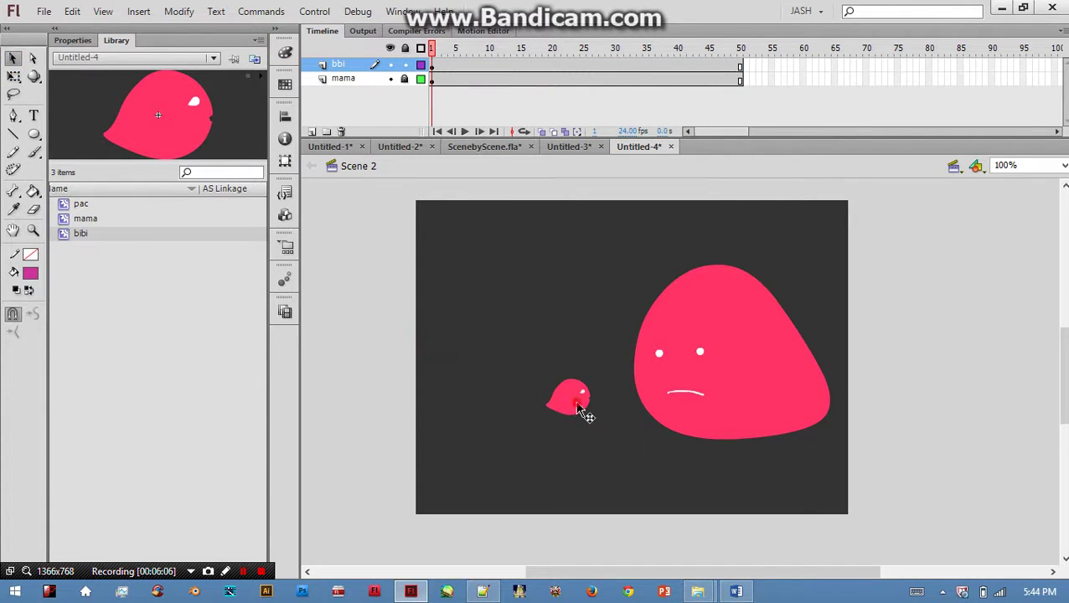
left_click_drag(584, 414, 388, 424)
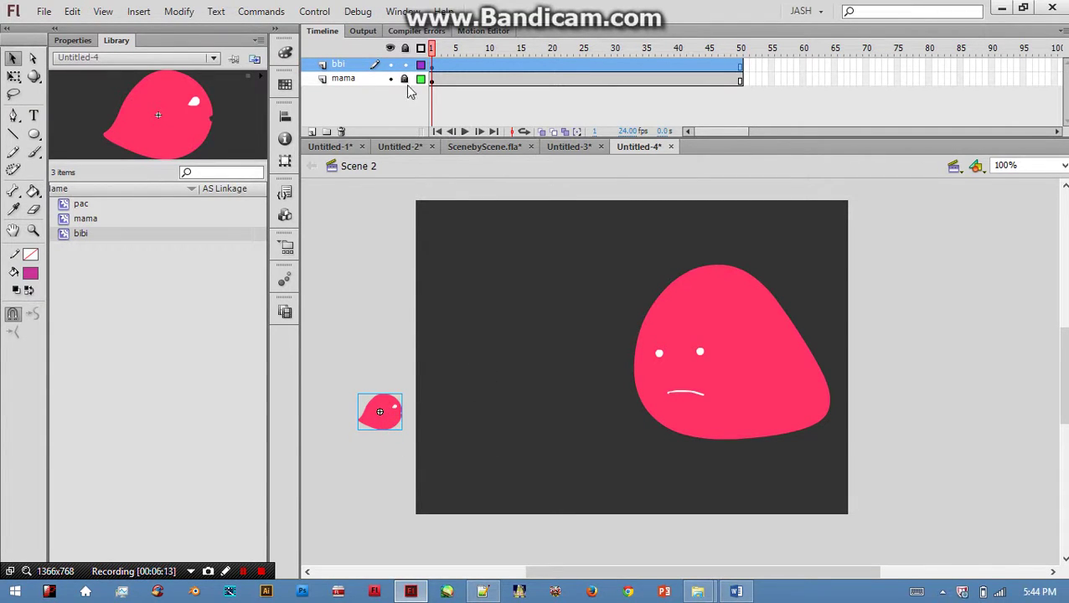
left_click(482, 104)
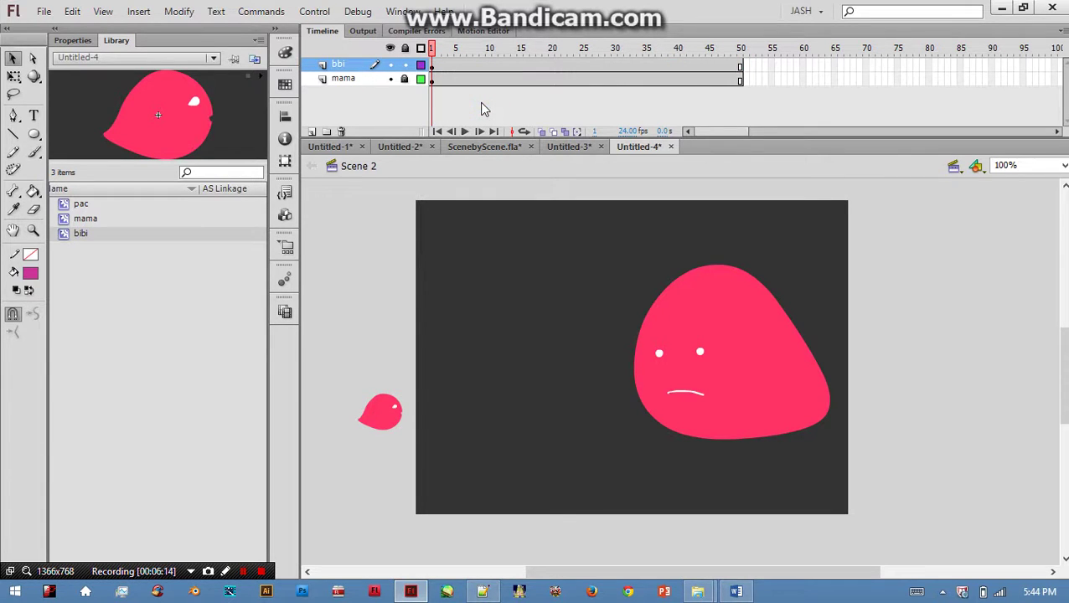
Insert a keyframe at frame 35 of the bbi layer
left_click(432, 64)
left_click(646, 66)
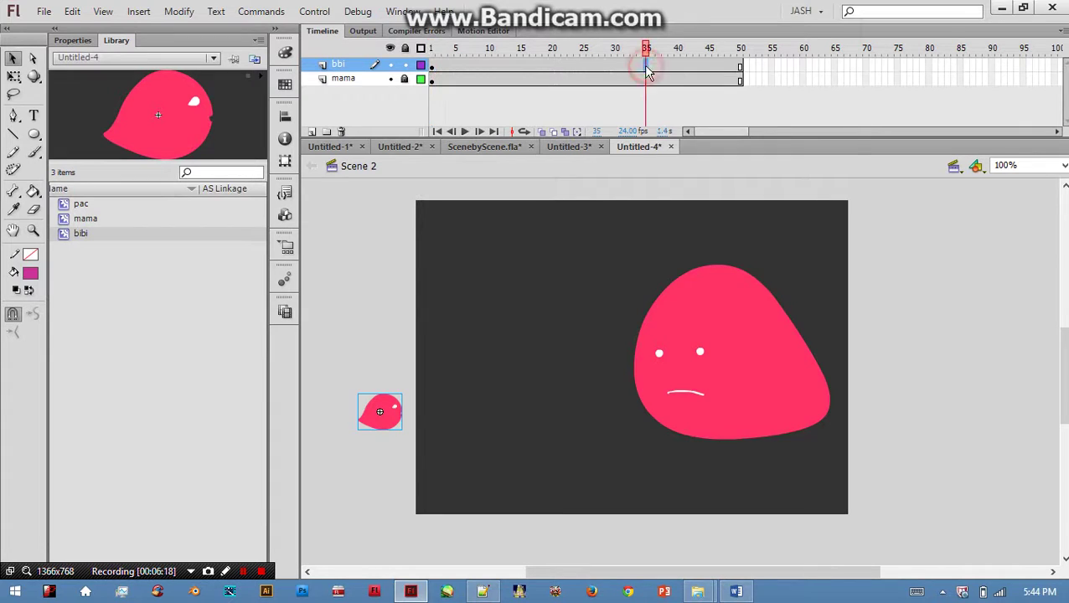
right_click(646, 66)
left_click(692, 174)
Move bibi horizontally at frame 35 until it sits just left of mama without touching her
key("shift+Right")
key("shift+Right")
key("shift+Right")
key("shift+Right")
key("shift+Right")
key("shift+Right")
key("shift+Right")
key("shift+Right")
key("shift+Right")
key("shift+Right")
key("shift+Right")
key("shift+Right")
key("shift+Right")
key("shift+Right")
key("shift+Right")
key("shift+Right")
key("shift+Right")
key("shift+Right")
key("shift+Right")
key("shift+Right")
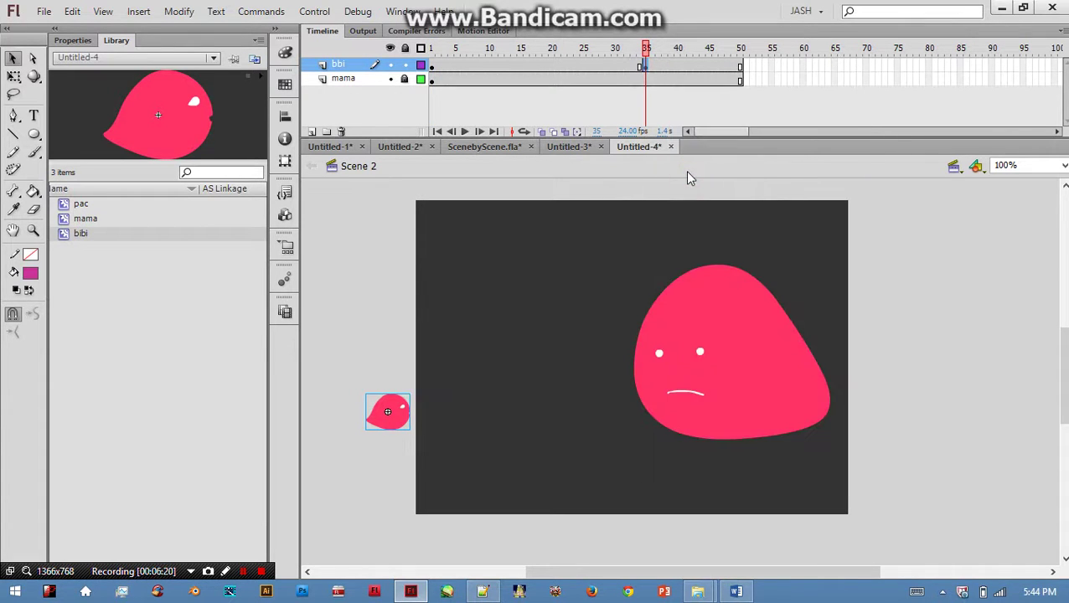
key("shift+Right")
key("shift+Right")
key("shift+Right")
key("shift+Right")
key("shift+Right")
key("shift+Right")
key("shift+Right")
key("shift+Right")
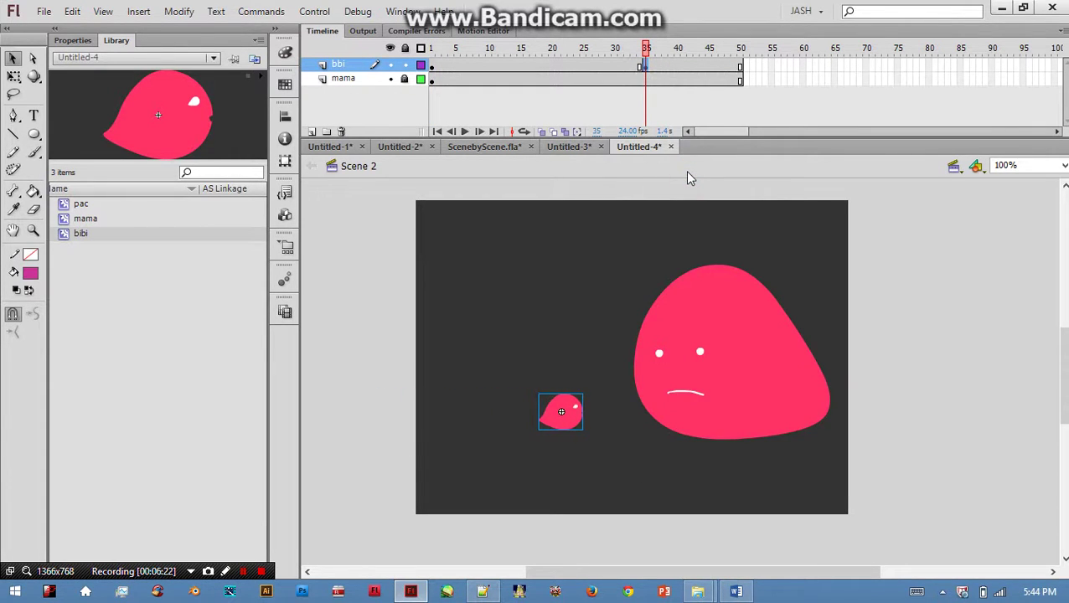
key("shift+Right")
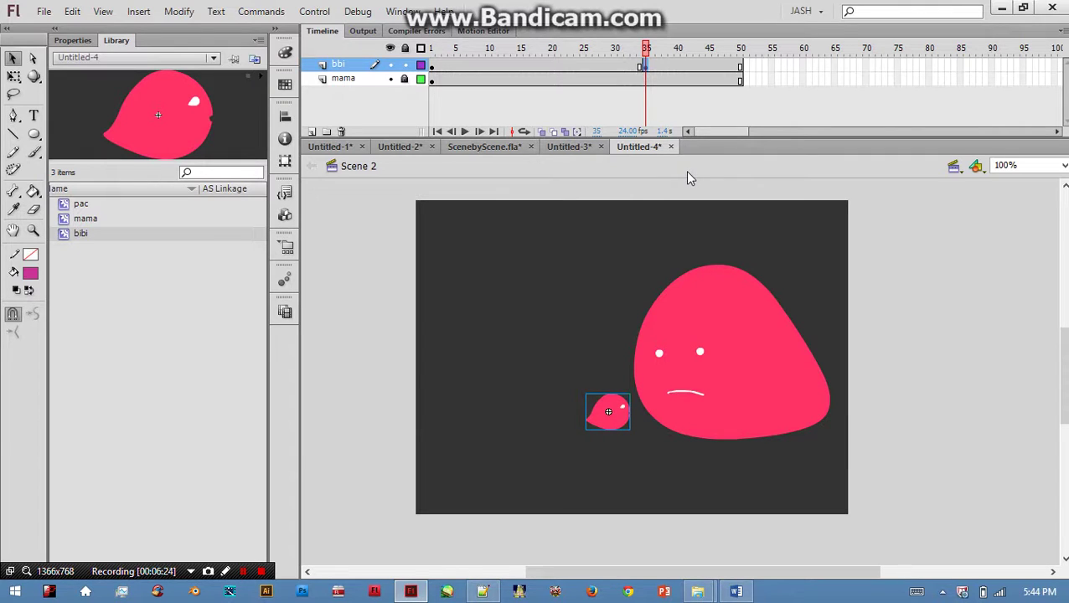
key("shift+Left")
Create a classic tween between frames 1 and 35 of the bbi layer and scrub the timeline to preview it
right_click(540, 67)
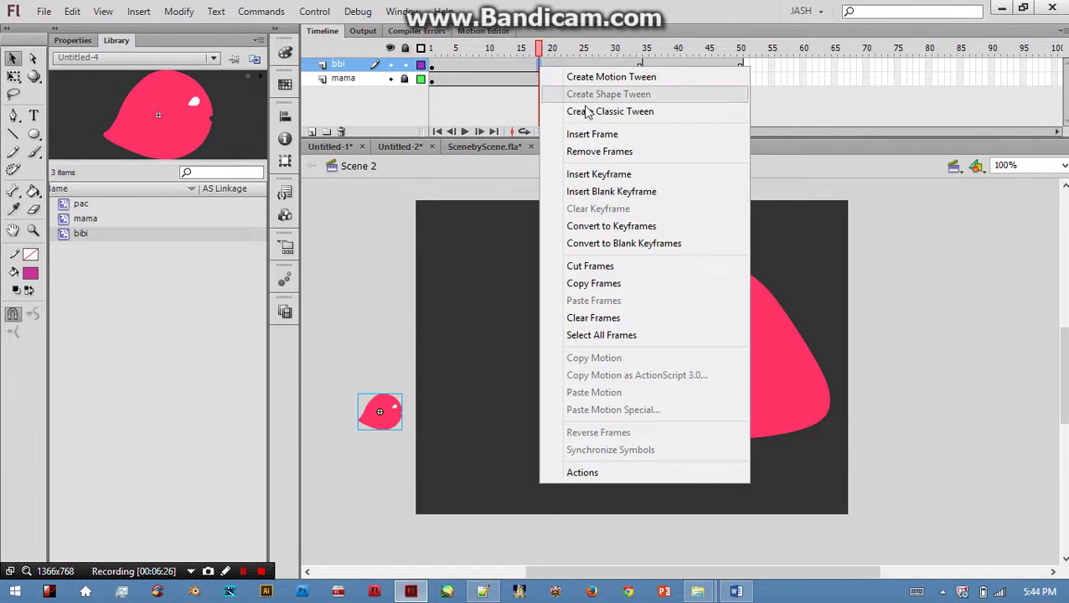
left_click(585, 109)
left_click_drag(538, 49, 507, 47)
left_click(431, 48)
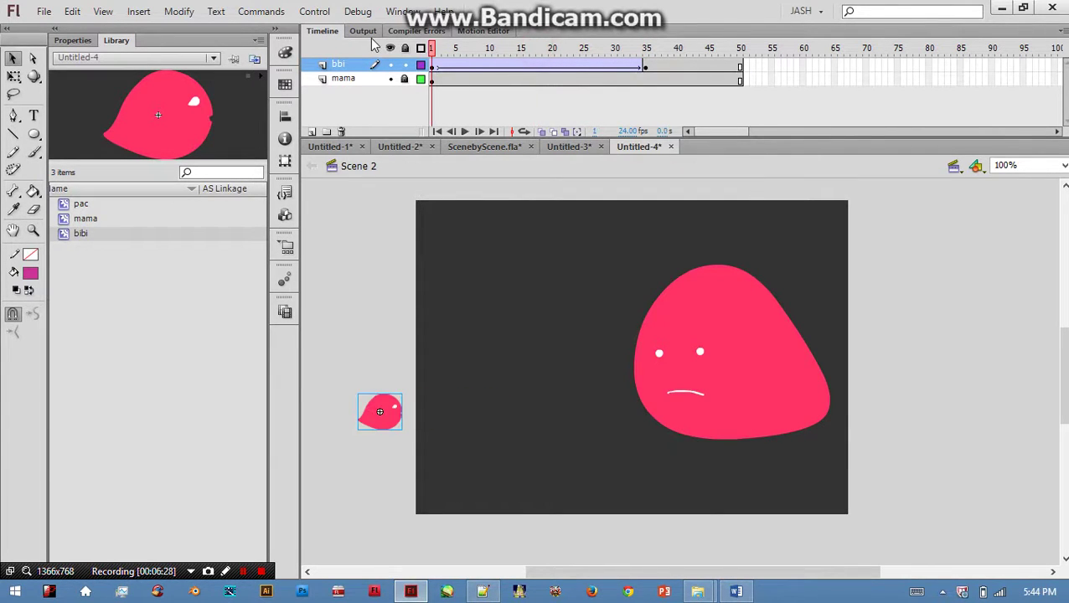
left_click_drag(416, 49, 647, 75)
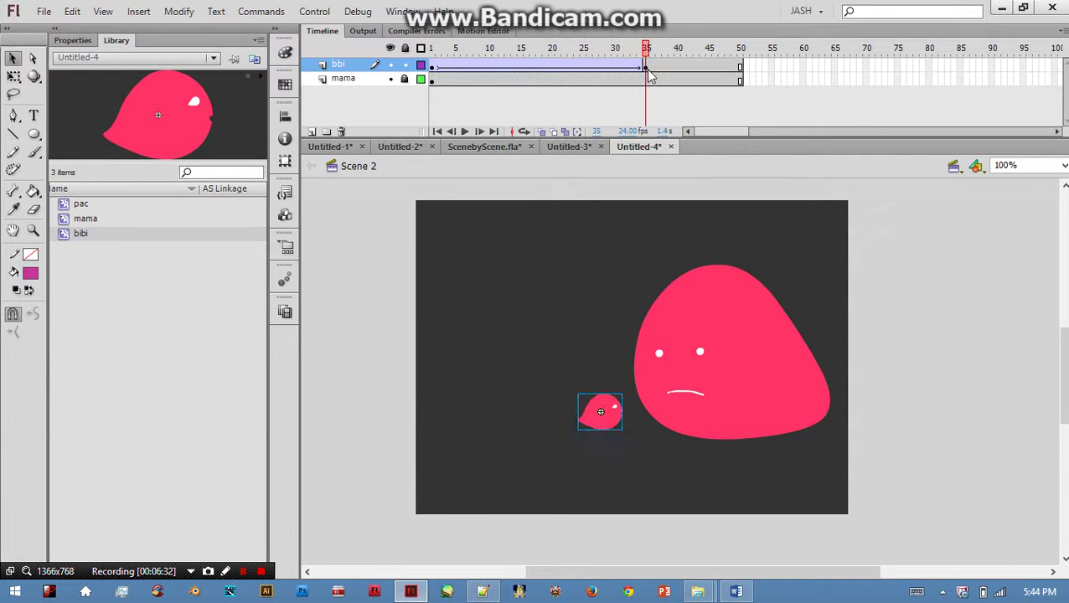
Insert extra frames within the bbi and mama layers so both layers of Scene 2 run to frame 60
left_click_drag(520, 67, 575, 79)
right_click(562, 67)
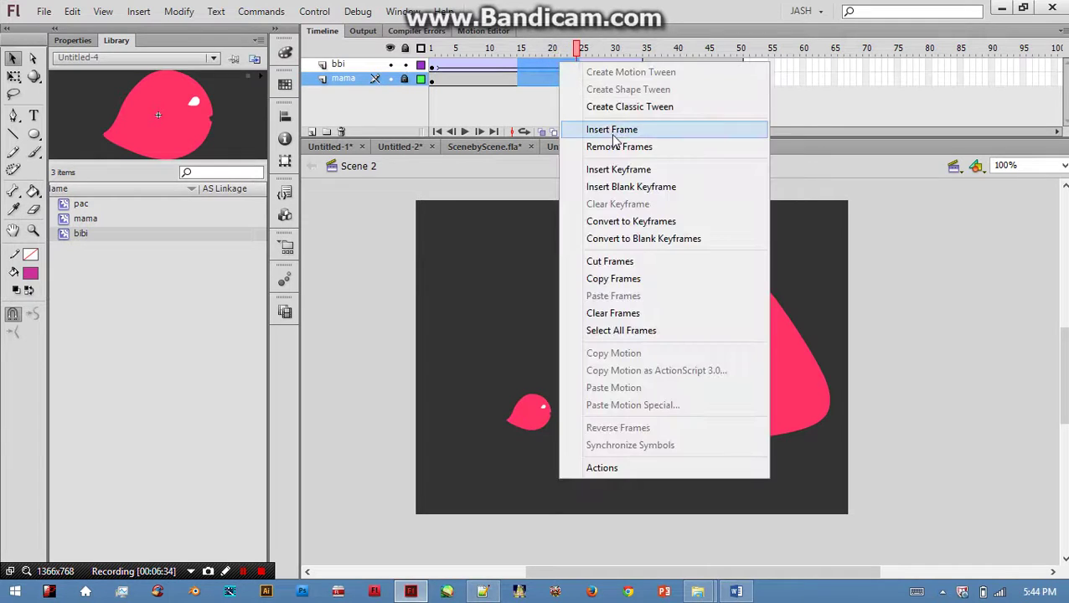
left_click(613, 132)
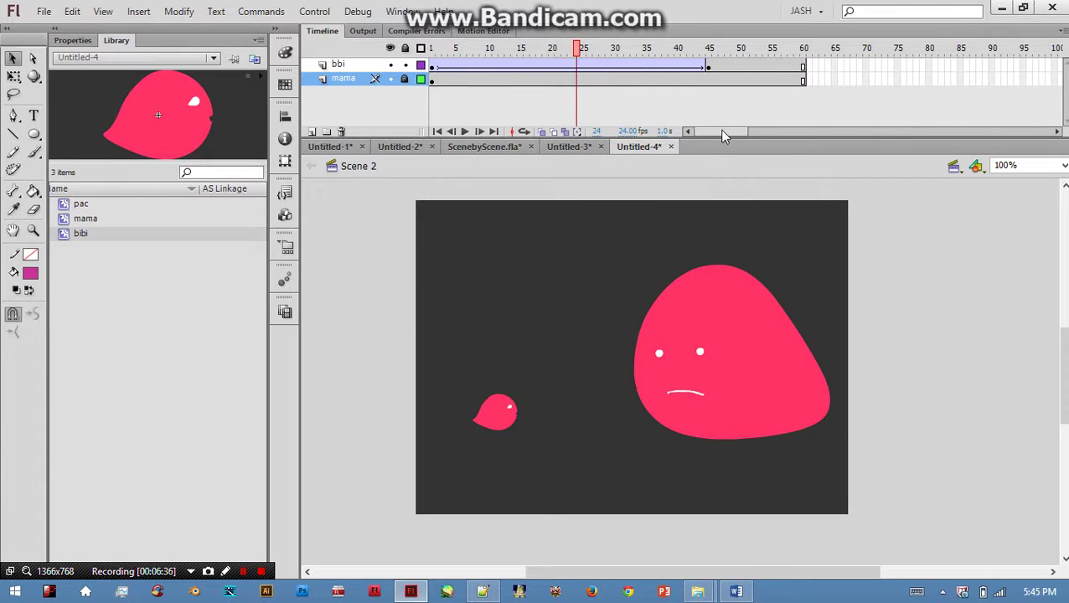
Extend the bbi and mama layers of Scene 2 to frame 110
left_click_drag(725, 135, 735, 133)
left_click_drag(940, 72, 937, 85)
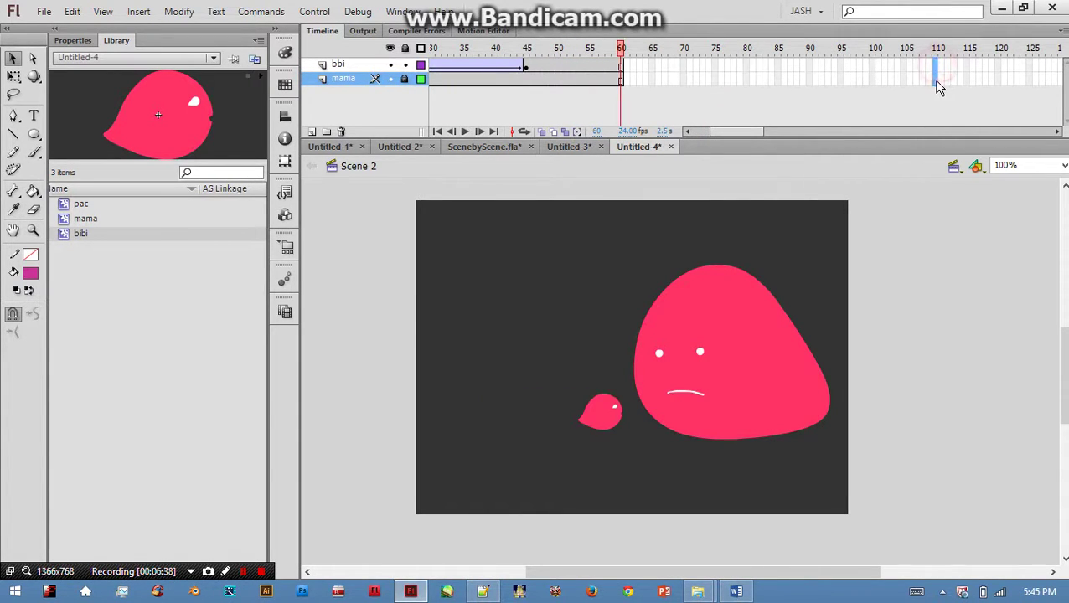
right_click(938, 86)
left_click(940, 147)
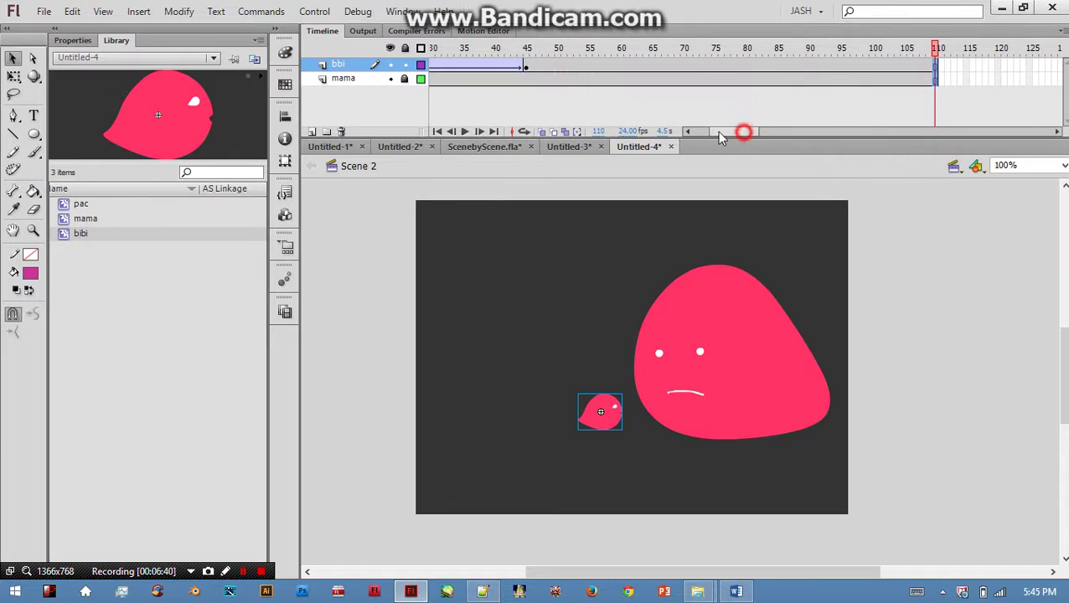
left_click_drag(720, 136, 699, 134)
Check the order of Scene 1 and Scene 2 in the scene list and test the movie to watch both scenes play
left_click(278, 311)
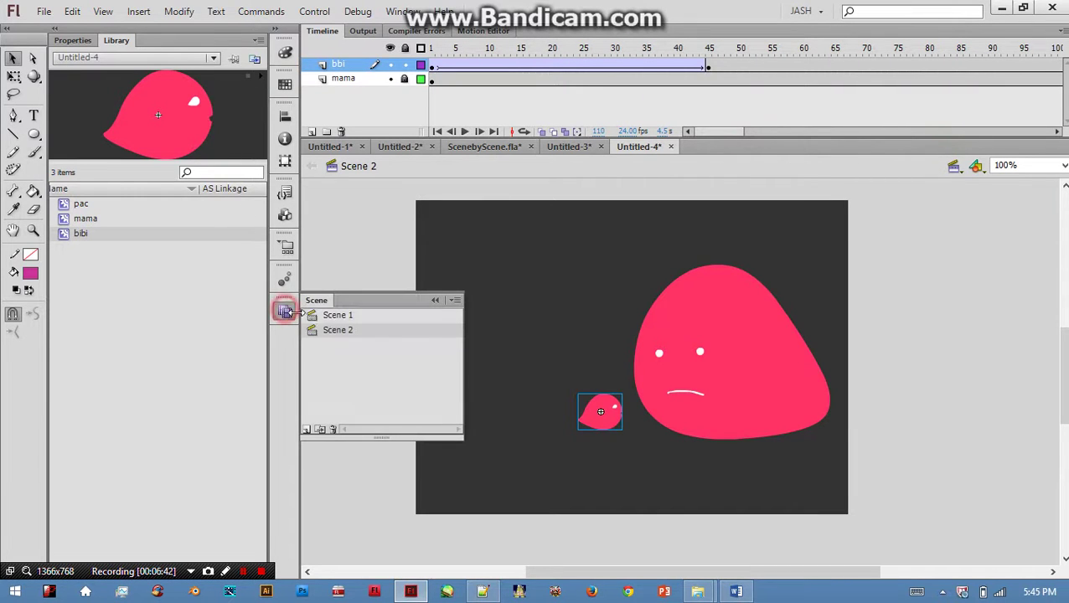
left_click(333, 317)
left_click(333, 334)
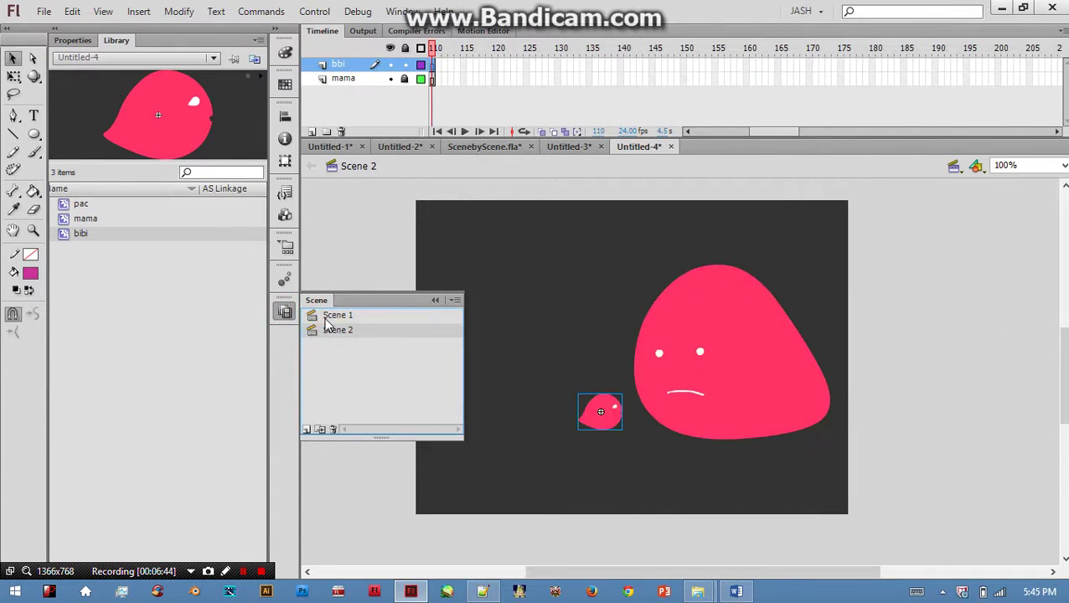
key("ctrl+Return")
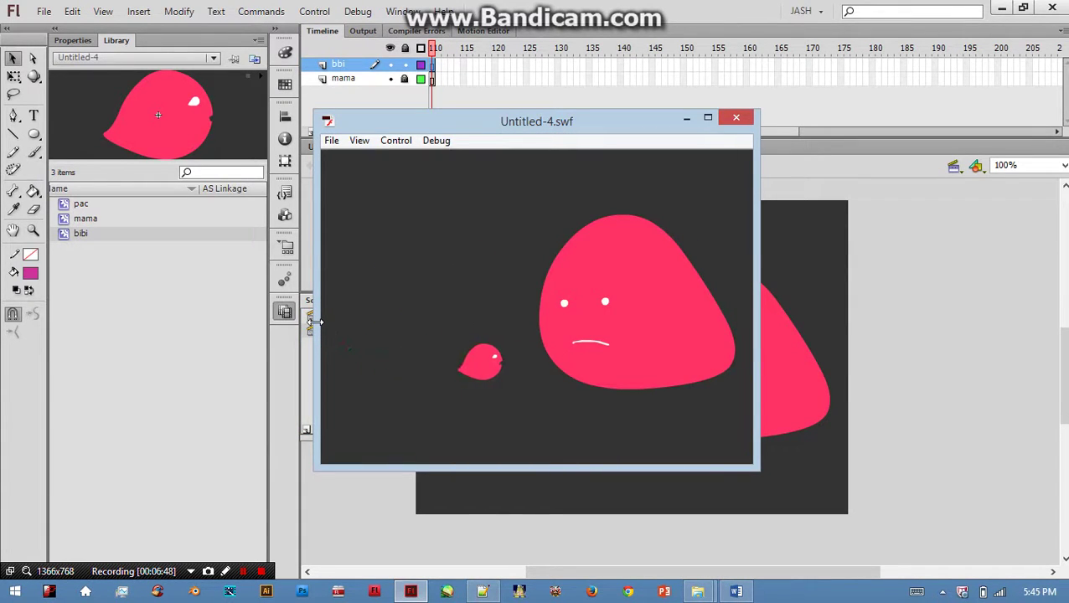
left_click(734, 119)
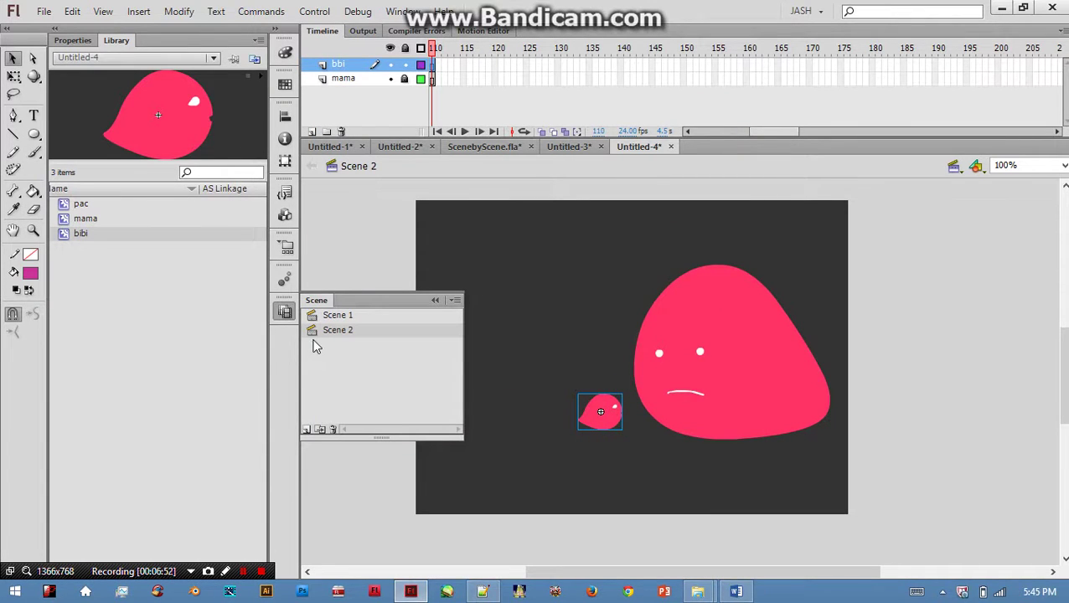
key("ctrl+Return")
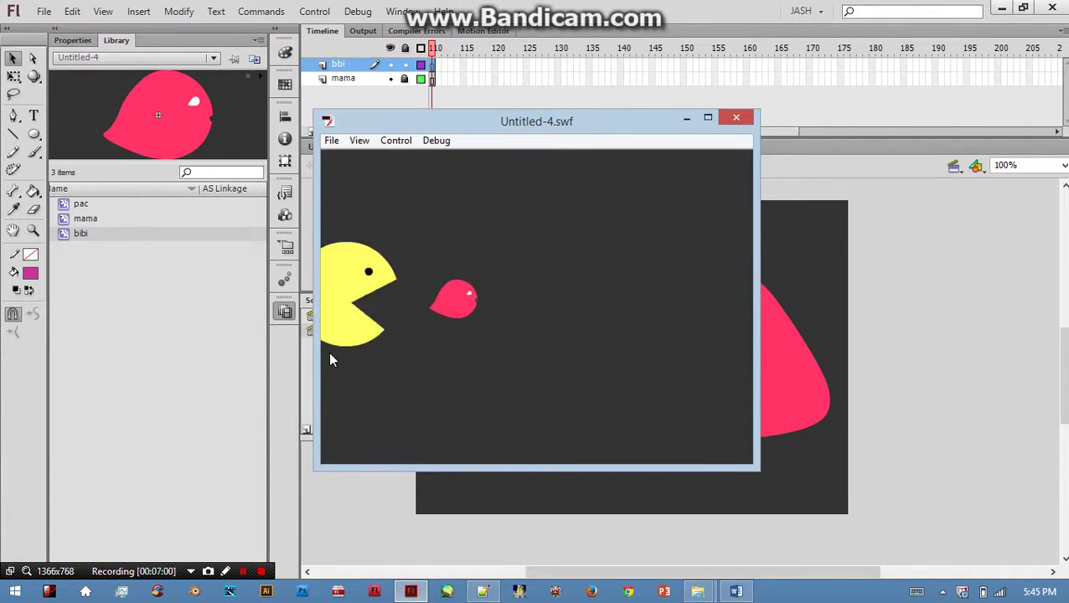
left_click(735, 122)
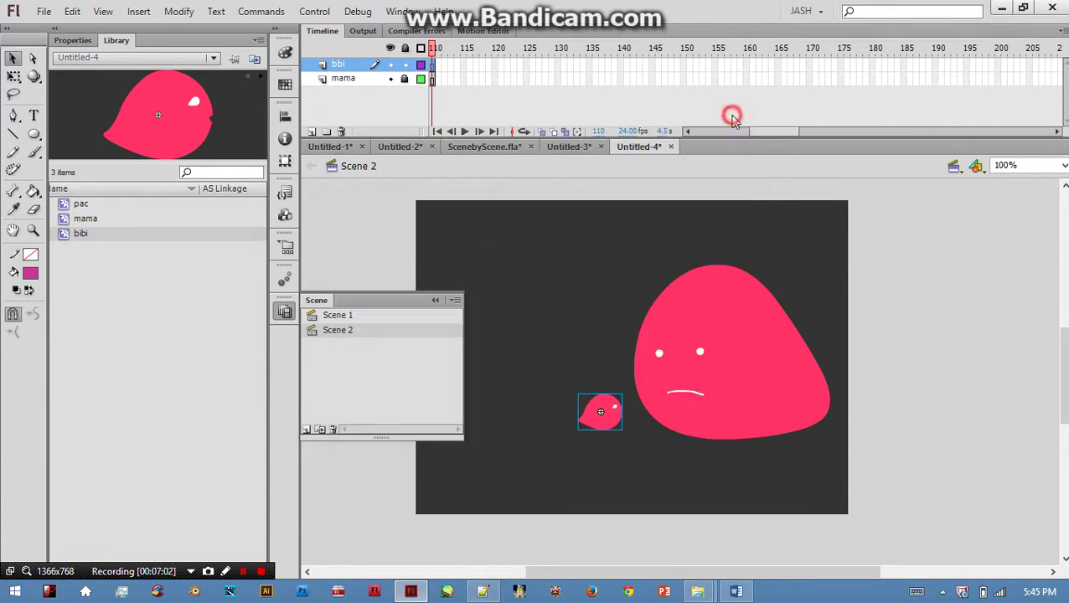
Add Scene 3 and place a pac instance outside the stage's left edge, level with the stage's middle
left_click(306, 430)
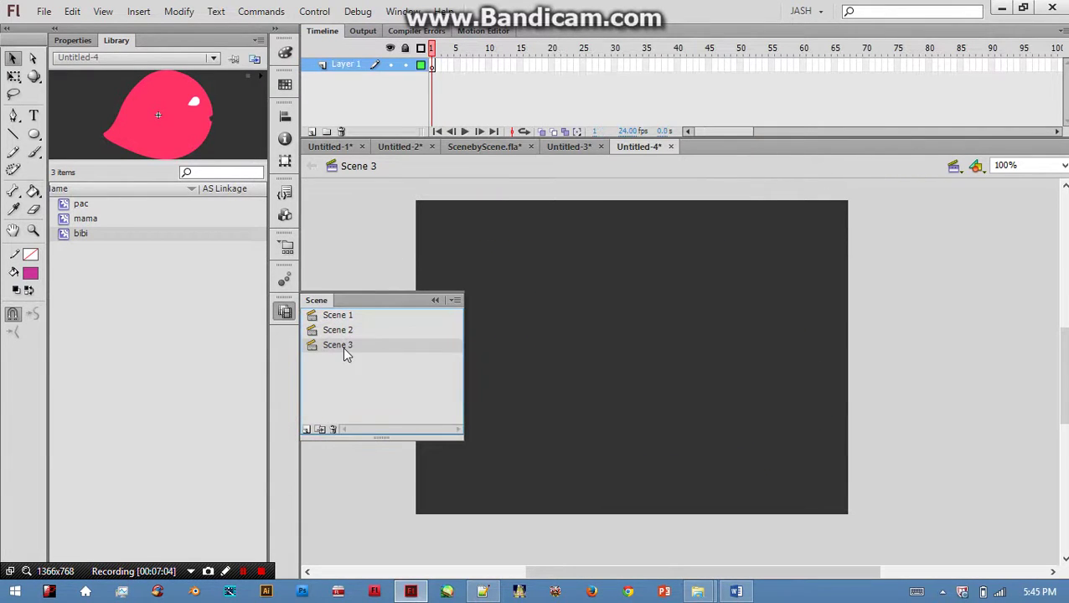
left_click(84, 204)
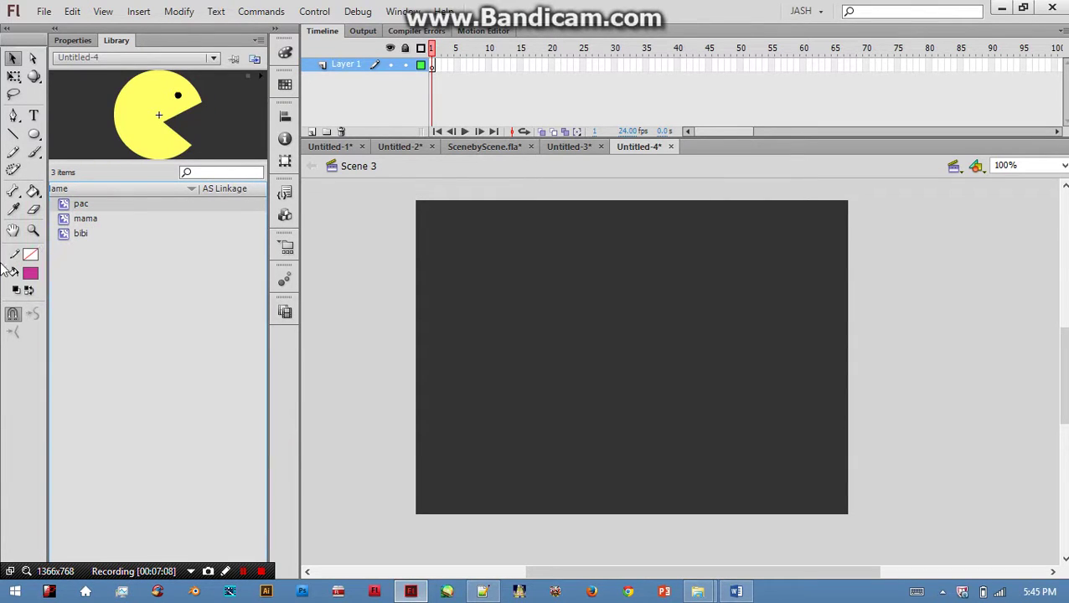
left_click_drag(519, 416, 298, 321)
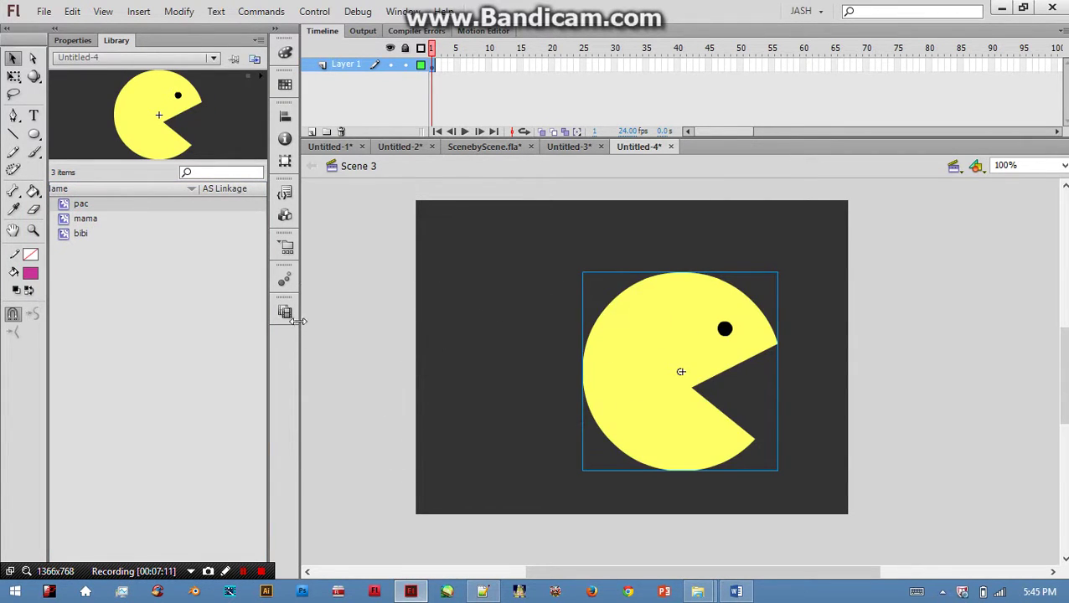
left_click(639, 337)
left_click_drag(615, 372, 404, 394)
key("ctrl+minus")
key("ctrl+minus")
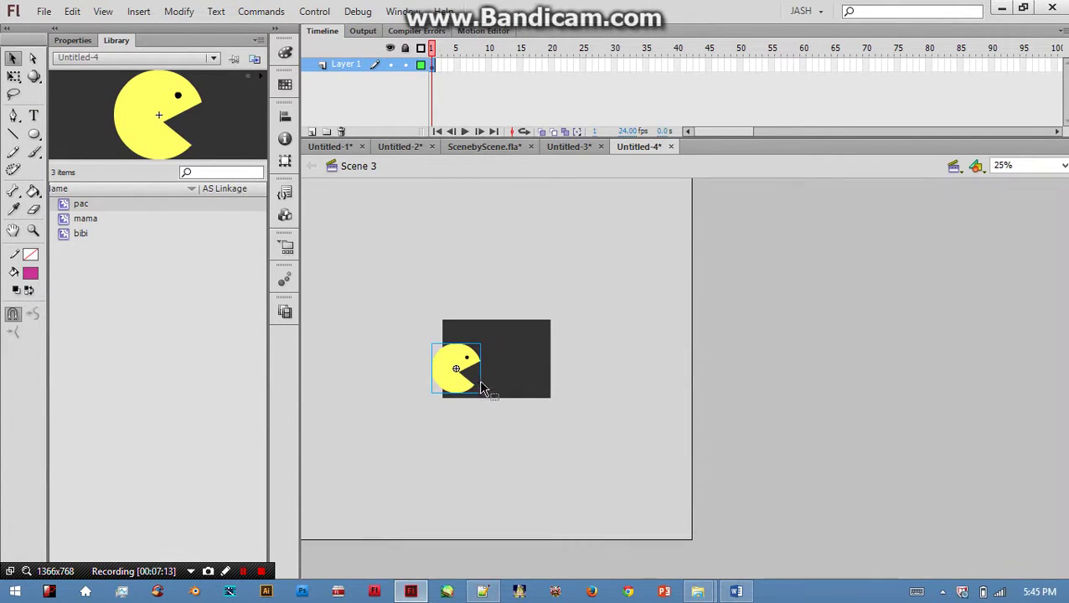
left_click_drag(469, 384, 404, 377)
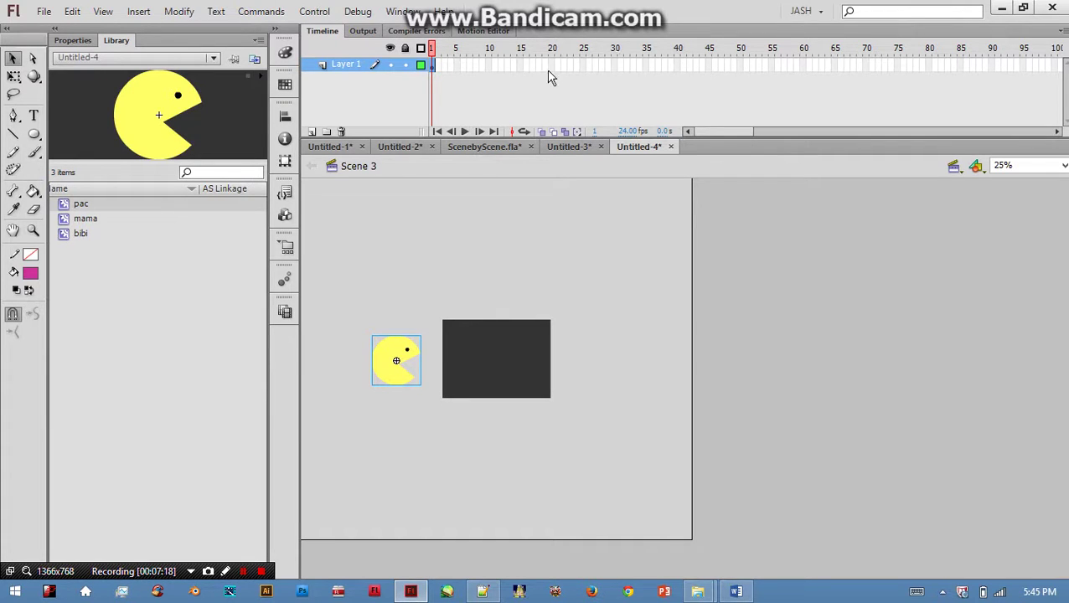
Insert a keyframe at frame 30 of Layer 1 and move pac horizontally to the centre of the stage
right_click(618, 70)
left_click(644, 161)
key("shift+Right")
key("shift+Right")
key("shift+Right")
key("shift+Right")
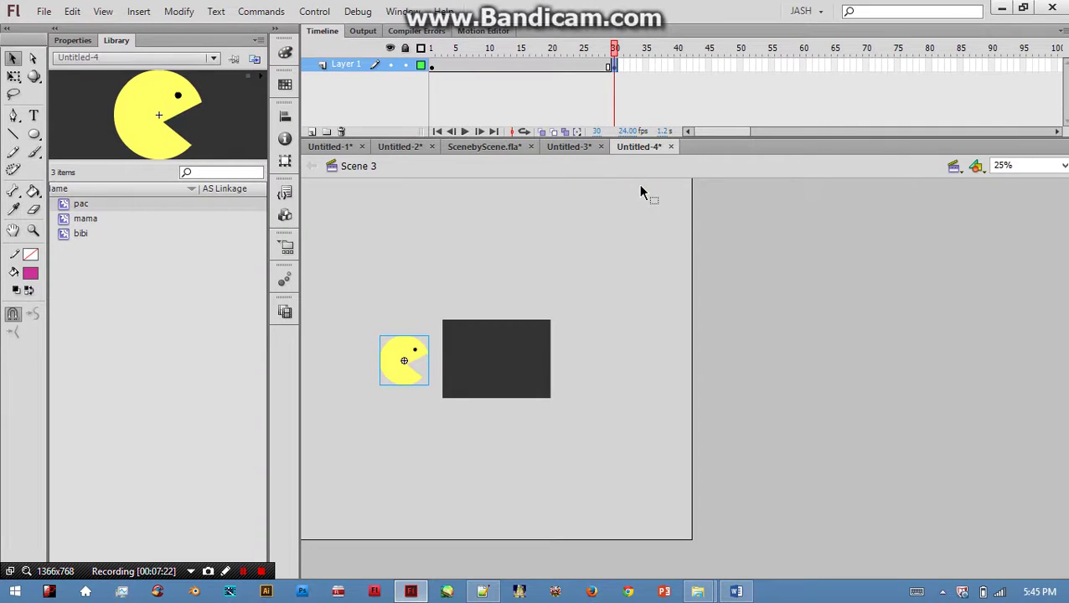
key("shift+Right")
key("shift+Right")
key("shift+Right")
key("shift+Right")
key("shift+Right")
key("shift+Right")
key("shift+Right")
key("shift+Right")
key("shift+Right")
key("shift+Right")
key("shift+Right")
key("shift+Right")
key("shift+Right")
key("shift+Right")
key("shift+Right")
key("shift+Right")
key("shift+Right")
key("shift+Right")
key("shift+Right")
key("shift+Right")
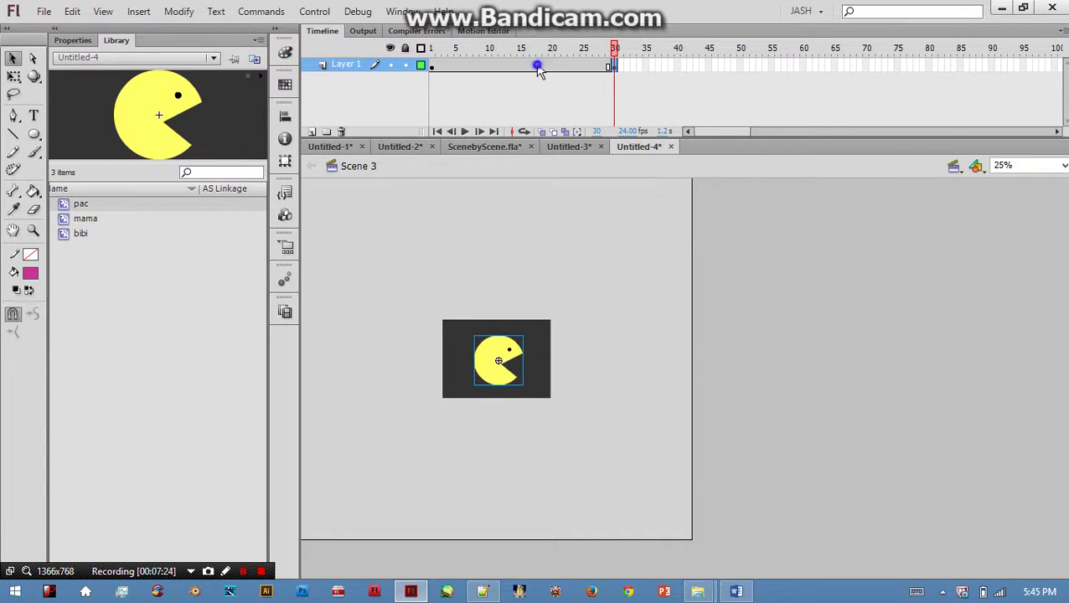
Create a classic tween between frames 1 and 30 of Scene 3 and extend the layer to frame 100
right_click(539, 70)
left_click(574, 107)
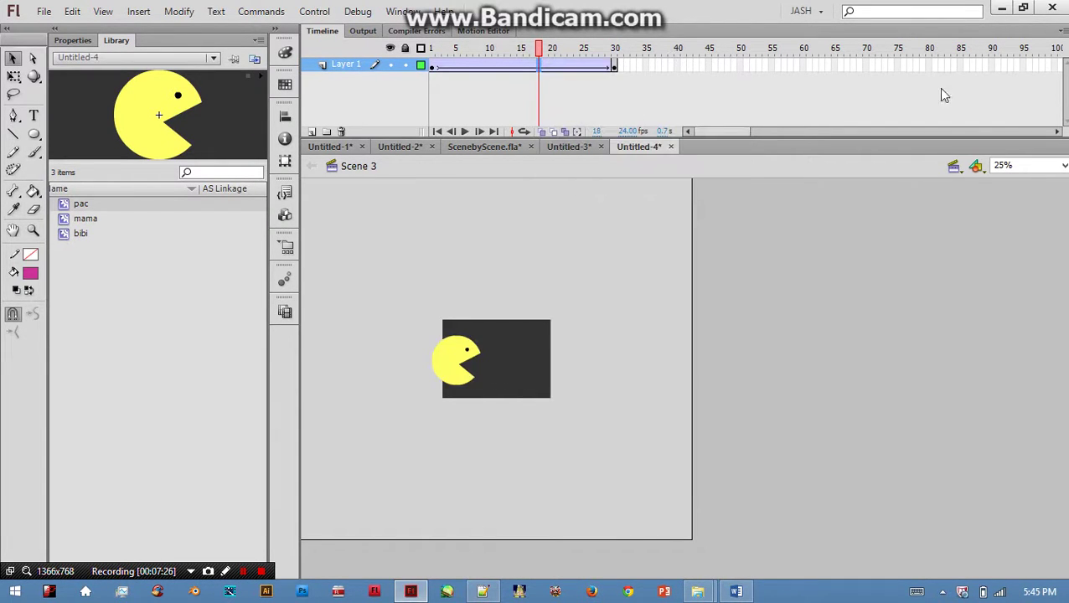
right_click(1052, 70)
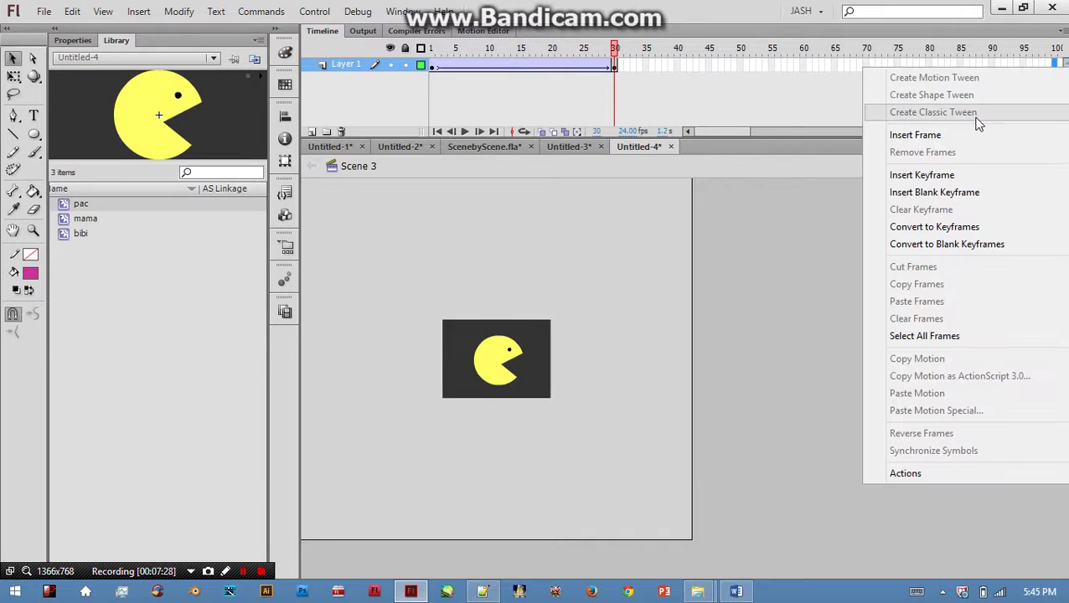
left_click(973, 131)
key("Return")
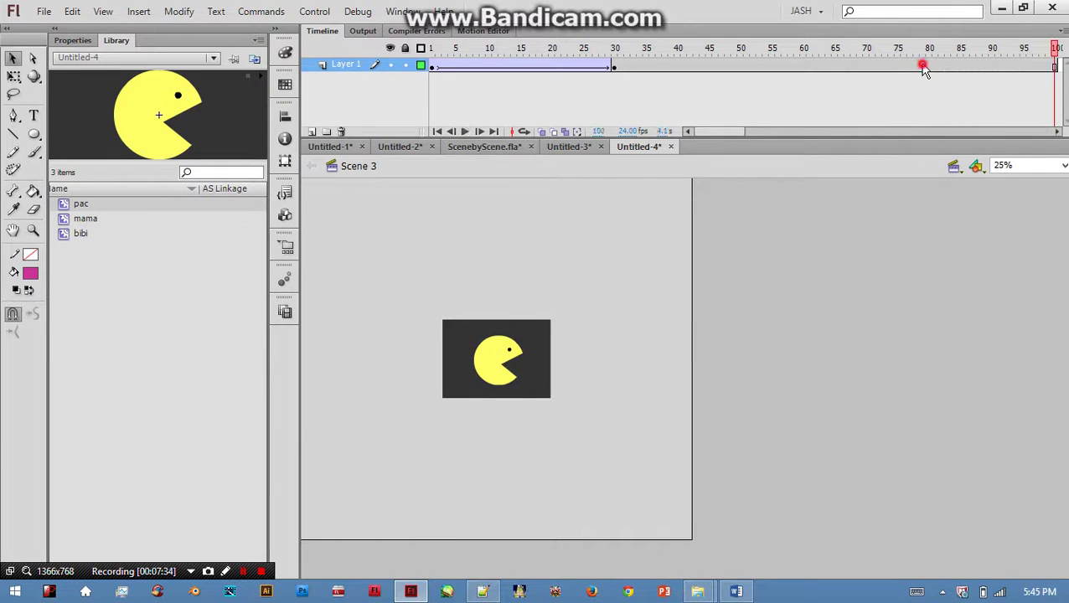
Remove frames from the still section after pac's tween so Layer 1 ends at frame 86
left_click_drag(921, 67, 960, 67)
right_click(960, 67)
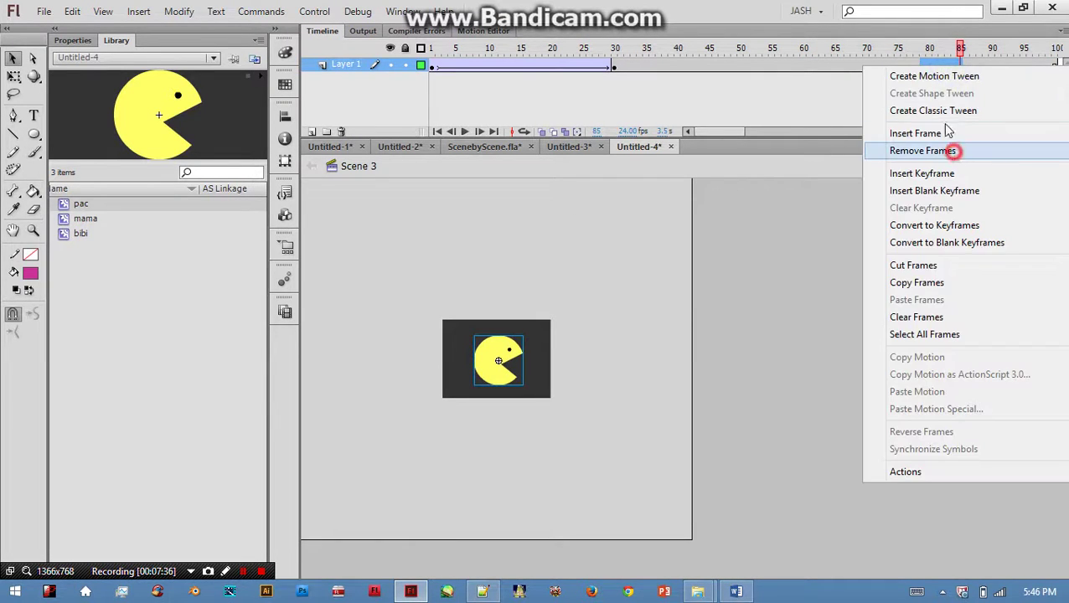
left_click(947, 150)
right_click(926, 67)
left_click(951, 151)
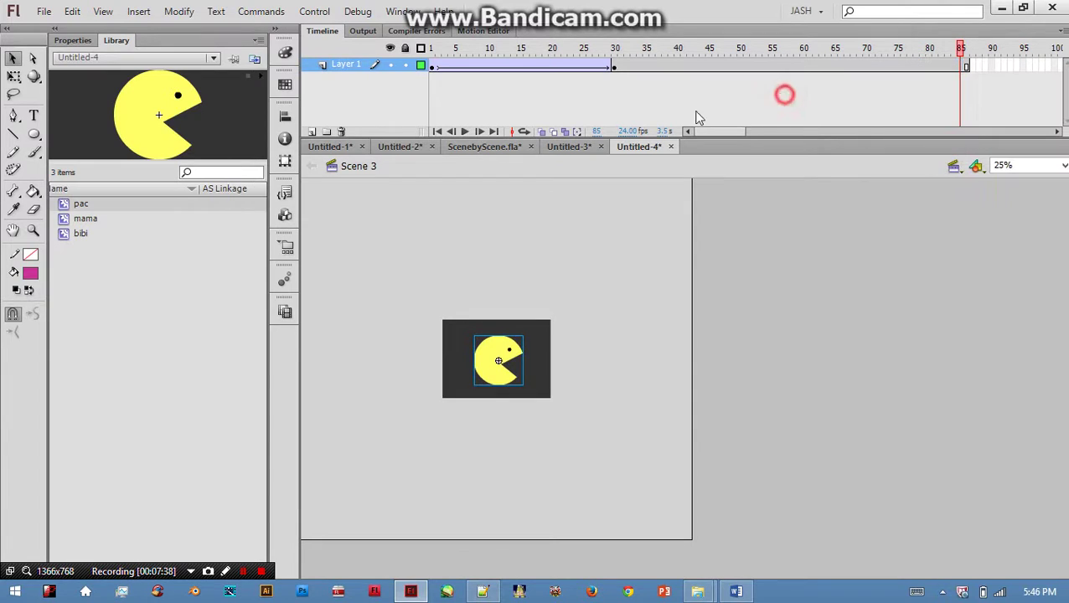
Add Scene 4, look back at Scene 1, and return to Scene 4 for editing
left_click(284, 310)
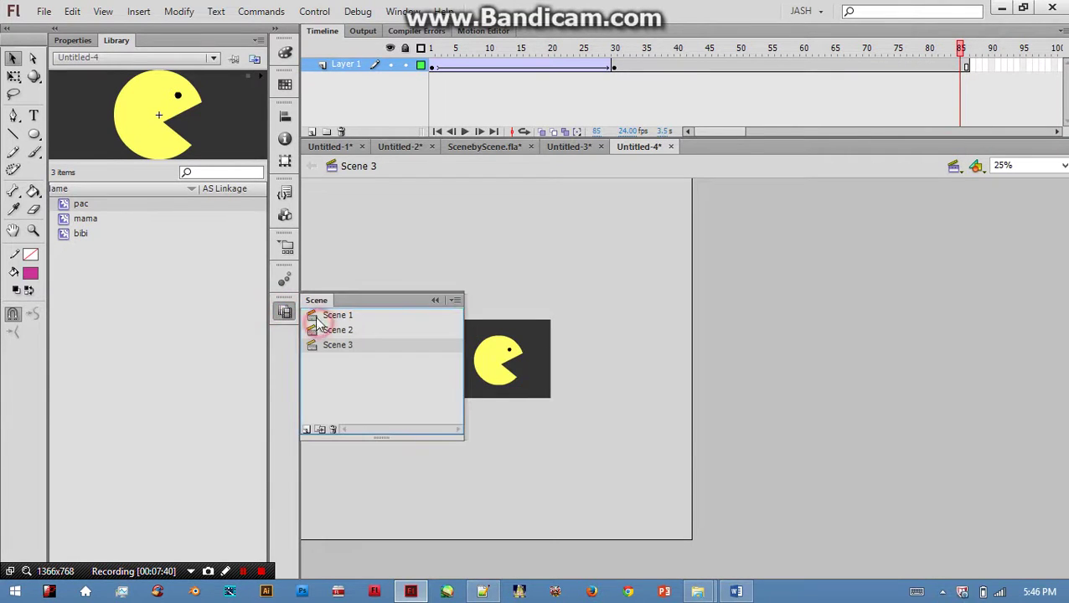
left_click(351, 242)
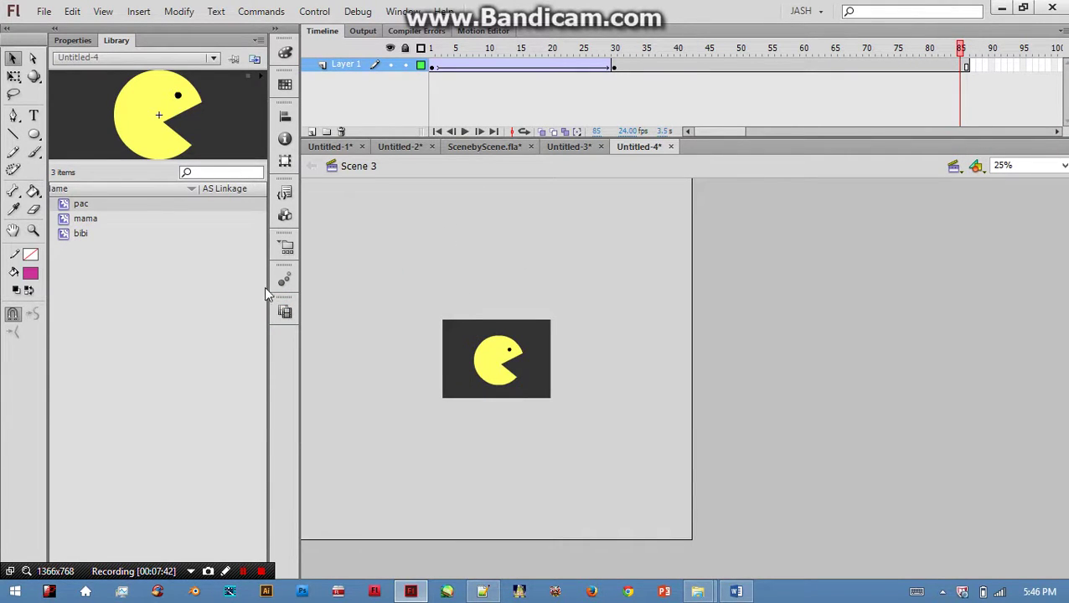
left_click(284, 311)
left_click(308, 429)
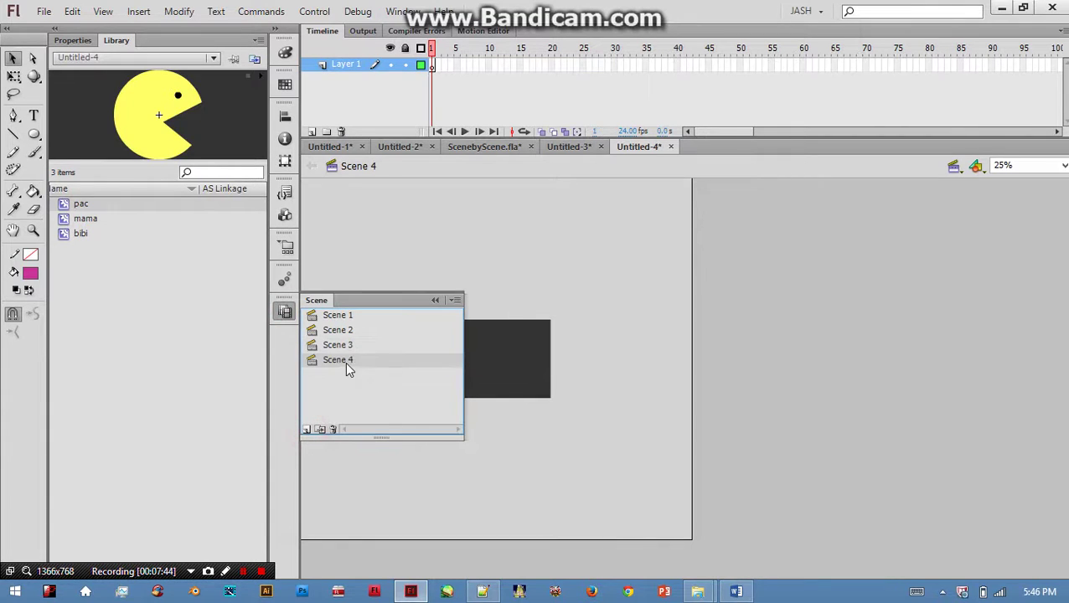
left_click(355, 330)
left_click(351, 317)
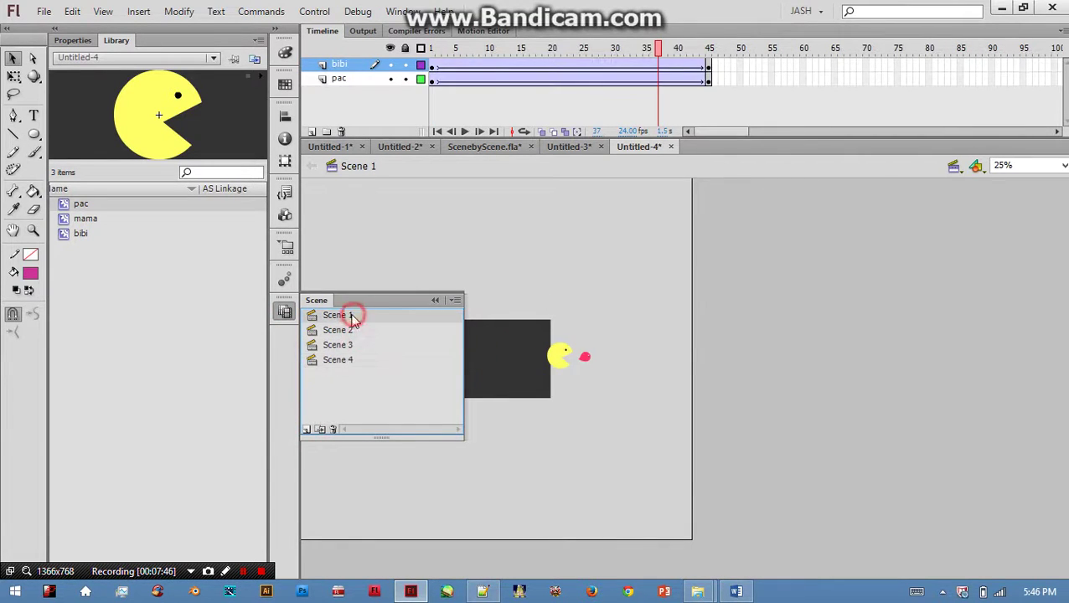
left_click(342, 359)
Paste a mama instance into Scene 4 and move it to the middle of the stage
left_click(82, 218)
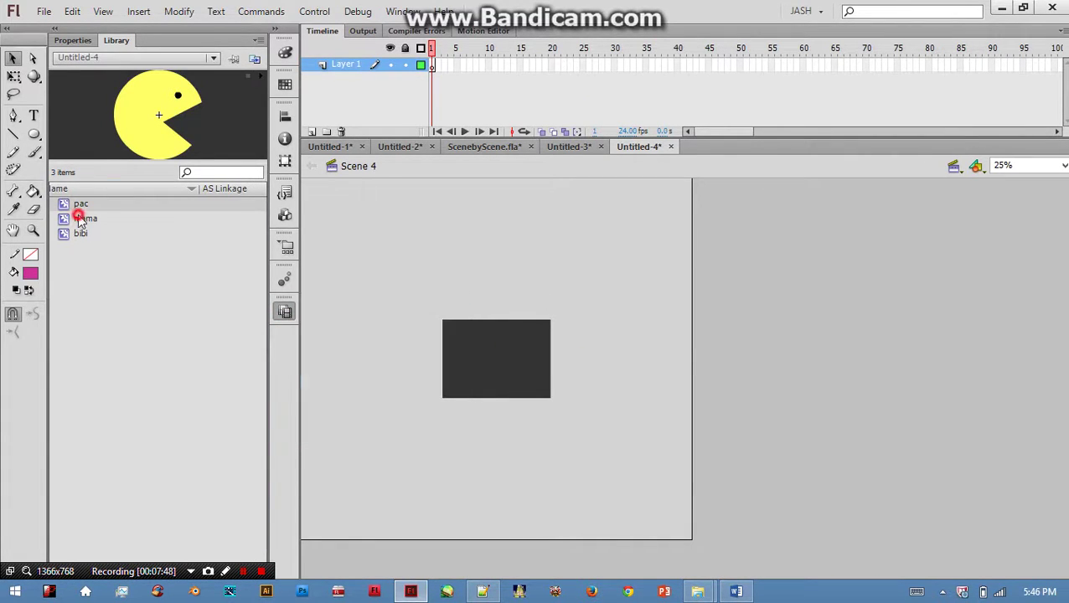
left_click_drag(80, 218, 497, 353)
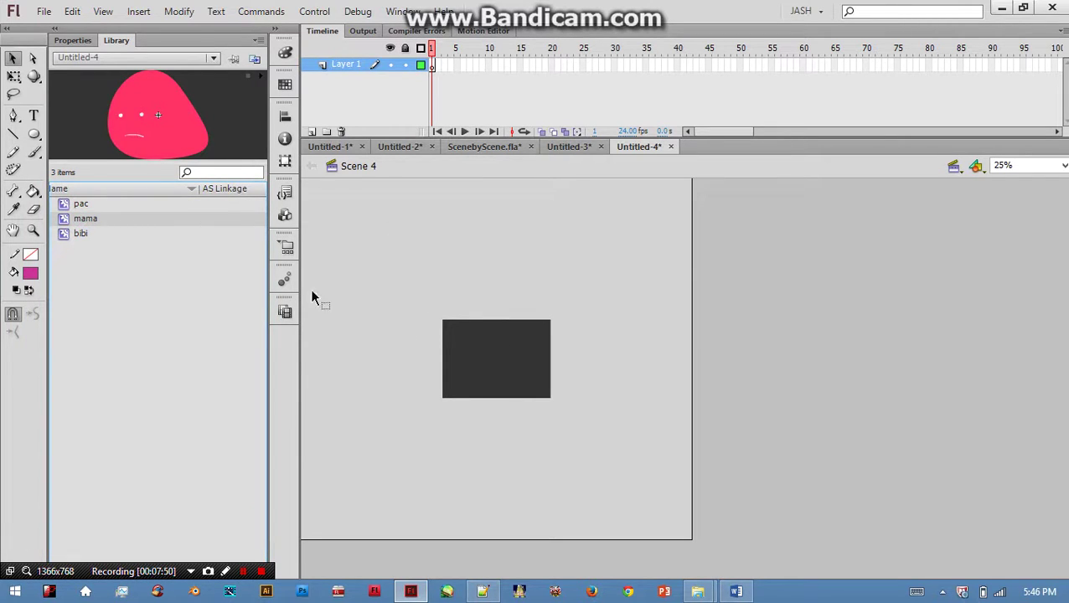
right_click(507, 335)
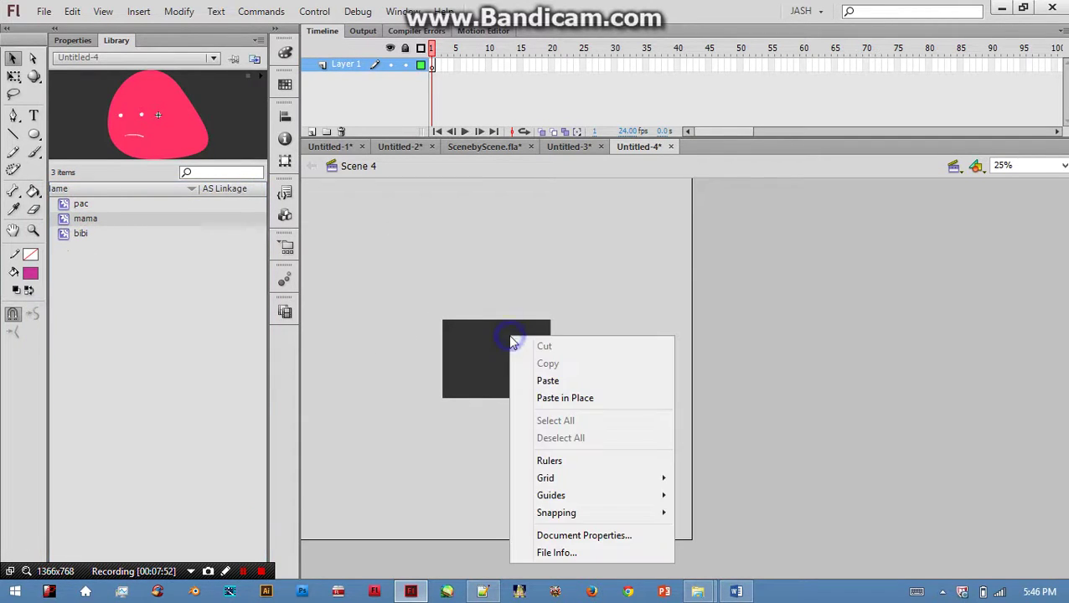
left_click(541, 387)
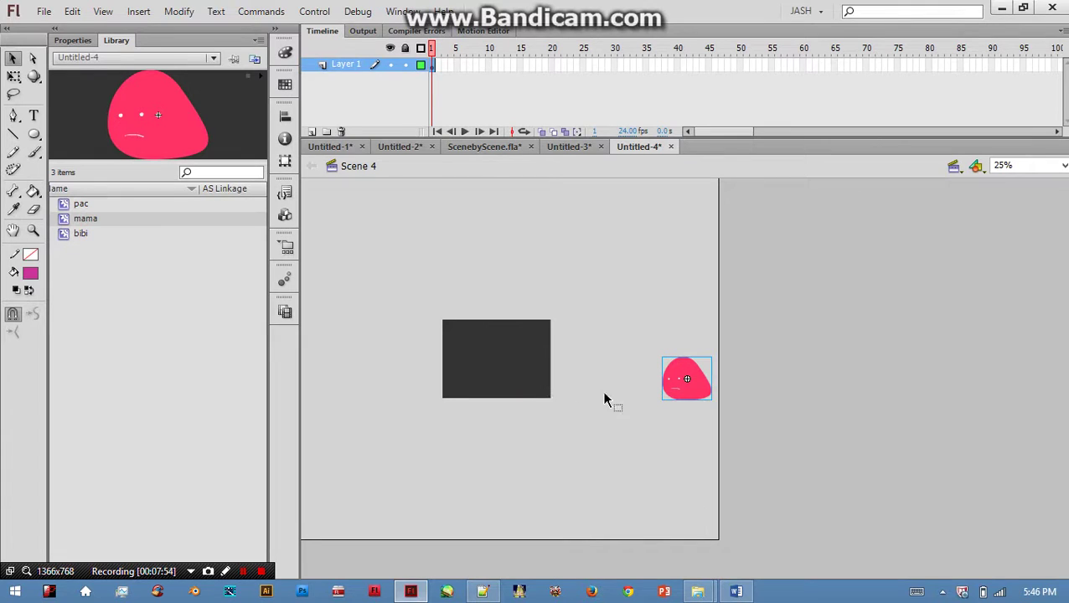
key("ctrl+1")
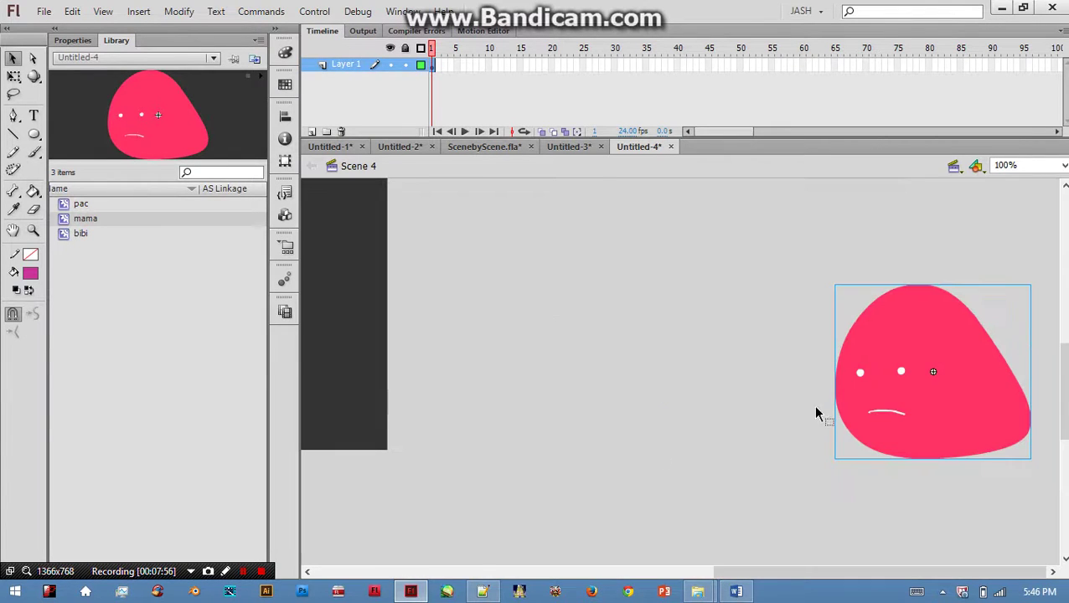
left_click_drag(914, 374, 932, 396)
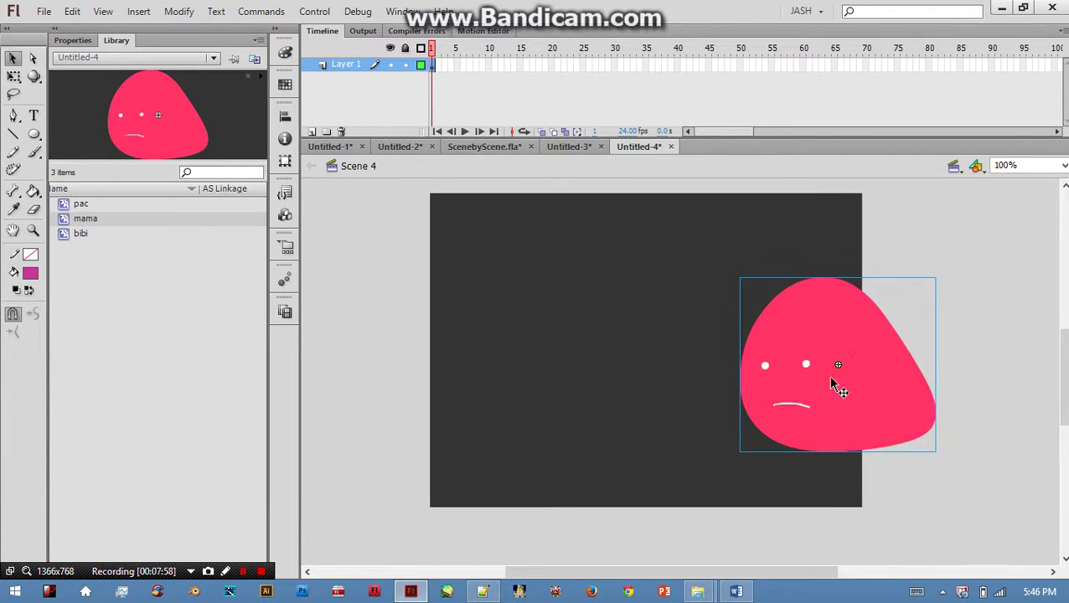
left_click_drag(828, 376, 683, 382)
Enlarge mama to about 1.7 times its size and move it mostly beyond the stage's right edge
key("q")
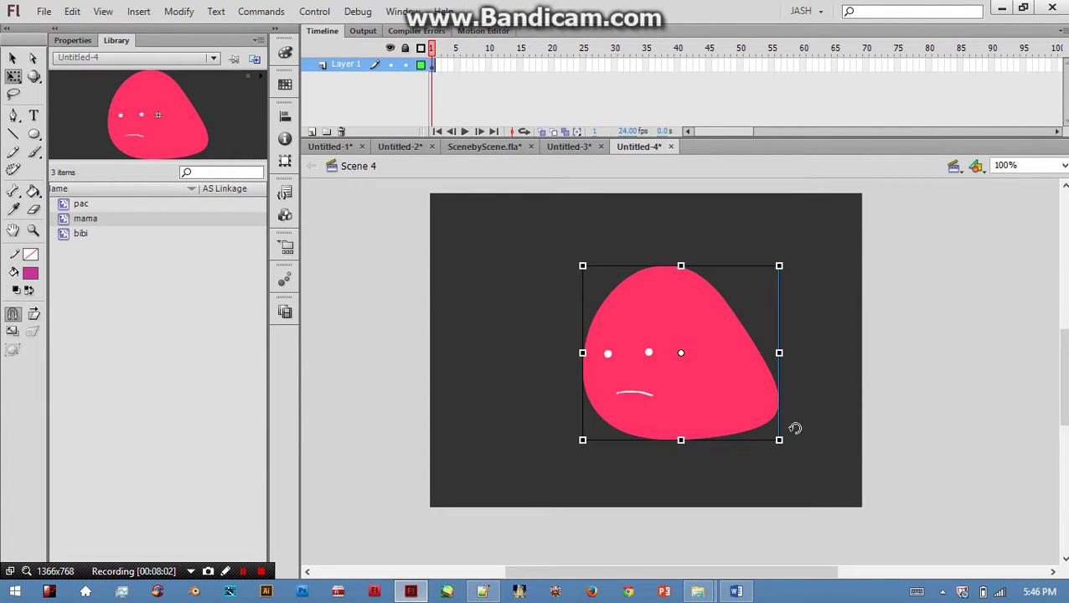
left_click_drag(775, 437, 851, 504)
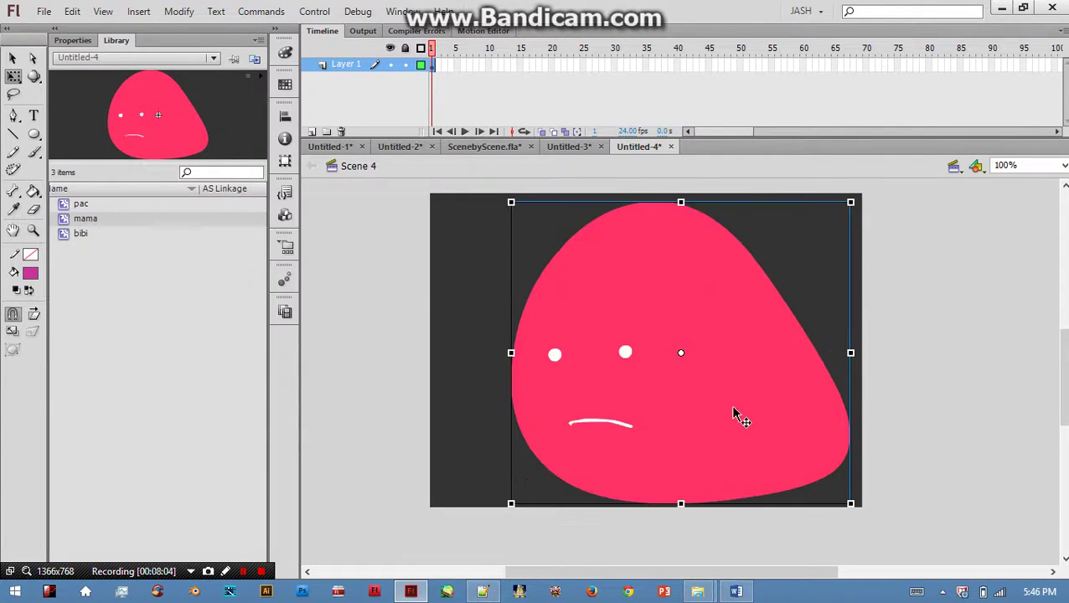
left_click_drag(734, 402, 953, 391)
left_click_drag(796, 404, 858, 402)
left_click_drag(728, 574, 820, 573)
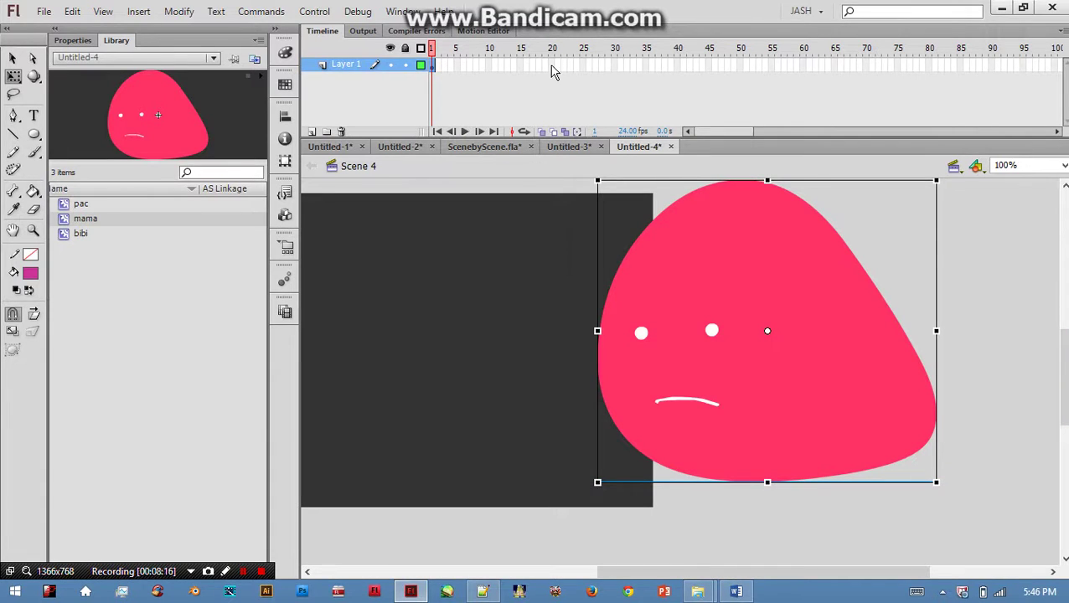
Insert a keyframe at frame 60 of Layer 1 and move mama left until most of it is on the stage
right_click(808, 65)
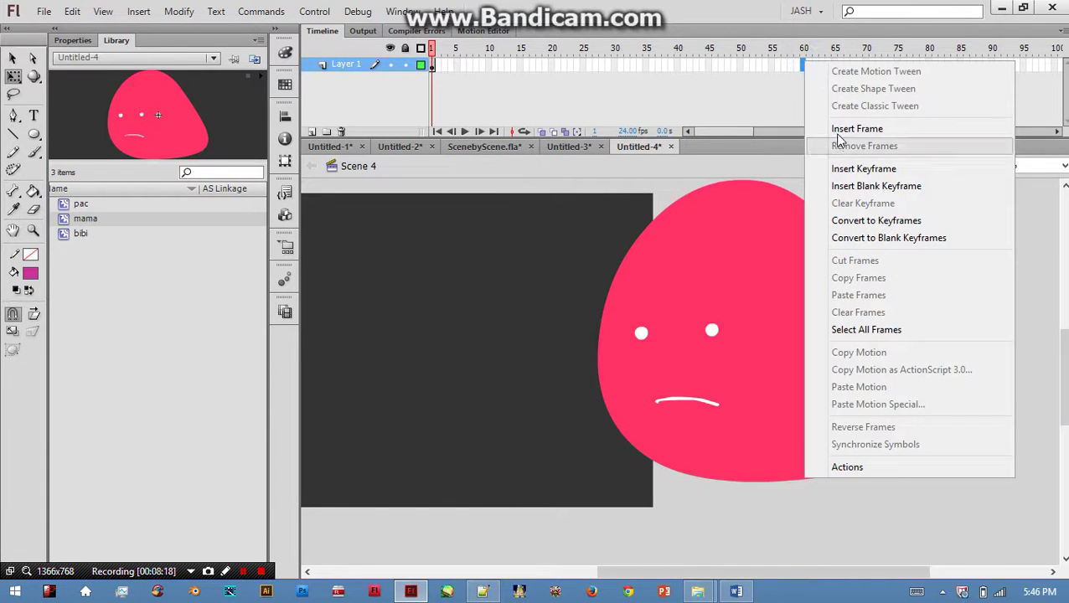
left_click(848, 169)
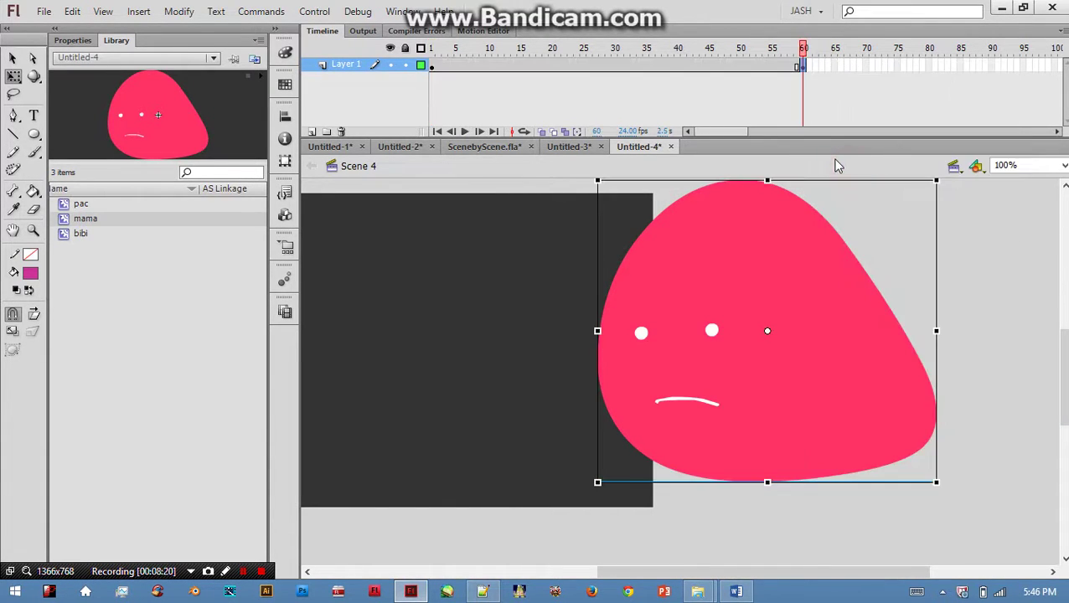
key("shift+Left")
key("shift+Left")
key("shift+Left")
key("shift+Left")
key("shift+Left")
key("shift+Left")
key("shift+Left")
key("shift+Left")
key("shift+Left")
key("shift+Left")
key("shift+Left")
key("shift+Left")
key("shift+Left")
key("shift+Left")
key("shift+Left")
key("shift+Left")
key("shift+Left")
key("shift+Left")
key("shift+Left")
key("shift+Left")
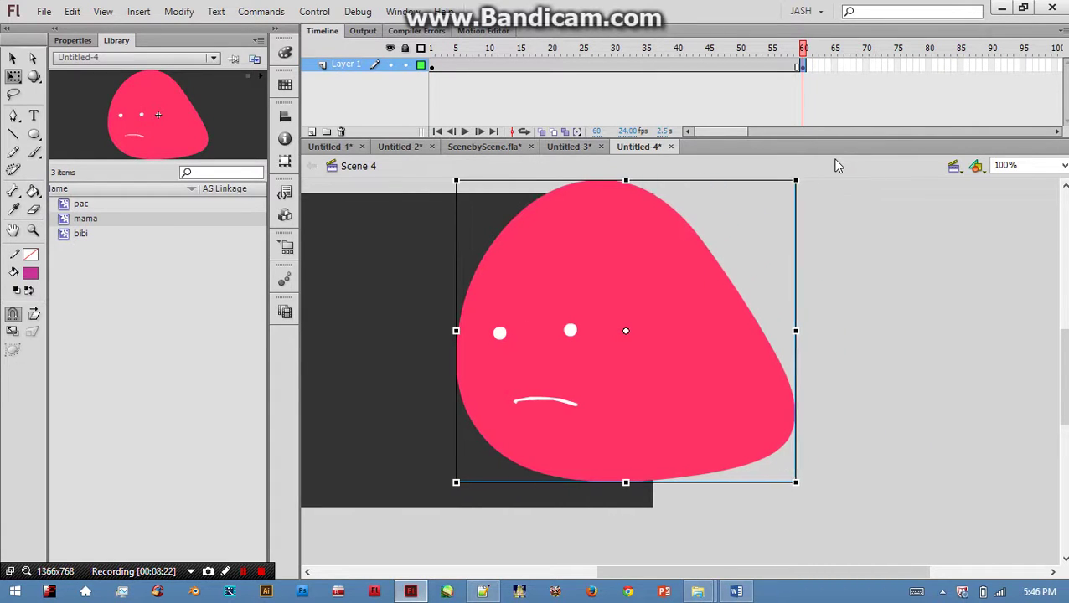
left_click(776, 259)
left_click_drag(760, 268, 861, 264)
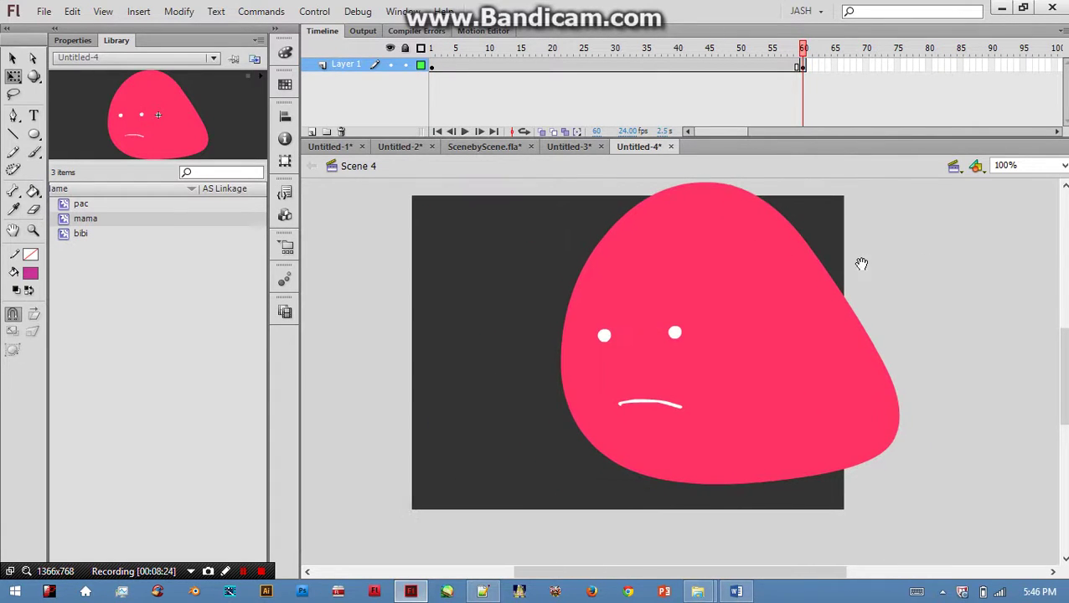
left_click(758, 307)
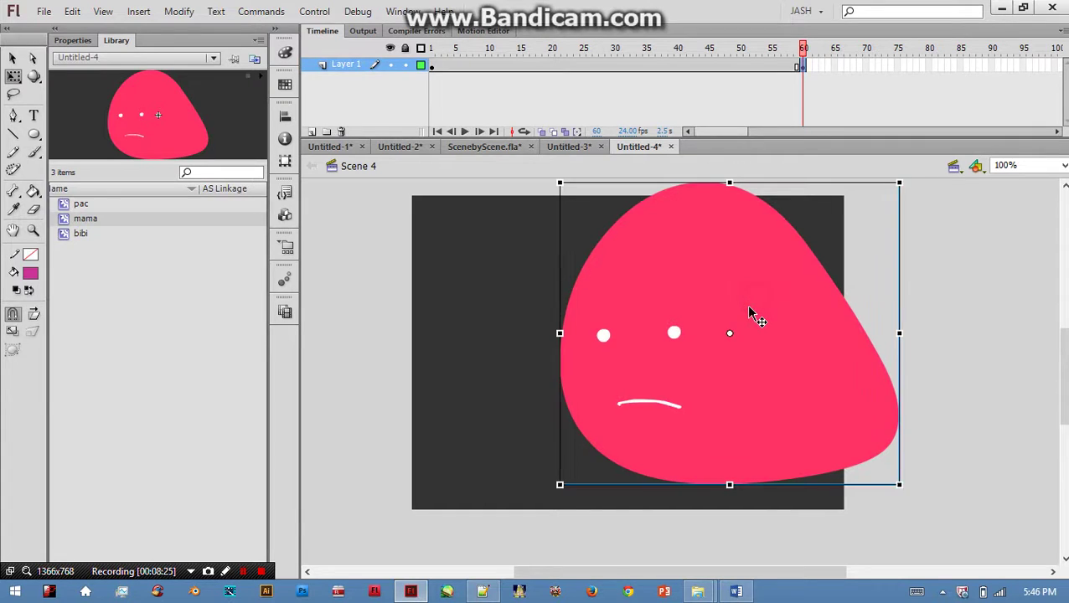
key("Left")
key("Left")
key("Left")
key("Left")
key("Left")
key("Left")
key("Left")
key("Left")
key("Left")
key("Left")
key("Left")
key("Left")
key("Left")
key("Left")
key("Left")
key("Left")
key("Left")
key("Left")
key("Left")
key("Left")
key("Left")
key("Left")
key("Left")
key("Left")
key("Left")
key("Left")
key("Left")
key("Left")
key("Left")
key("Left")
key("Left")
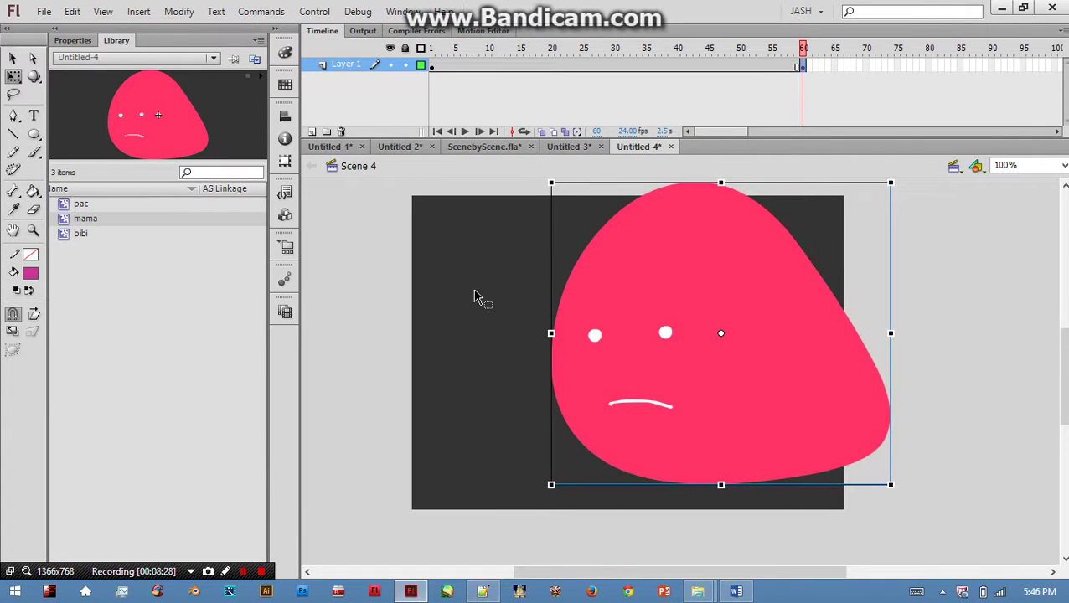
Create a classic tween between frames 1 and 60 of Layer 1 and play it from the start
right_click(558, 65)
left_click(609, 104)
left_click(430, 48)
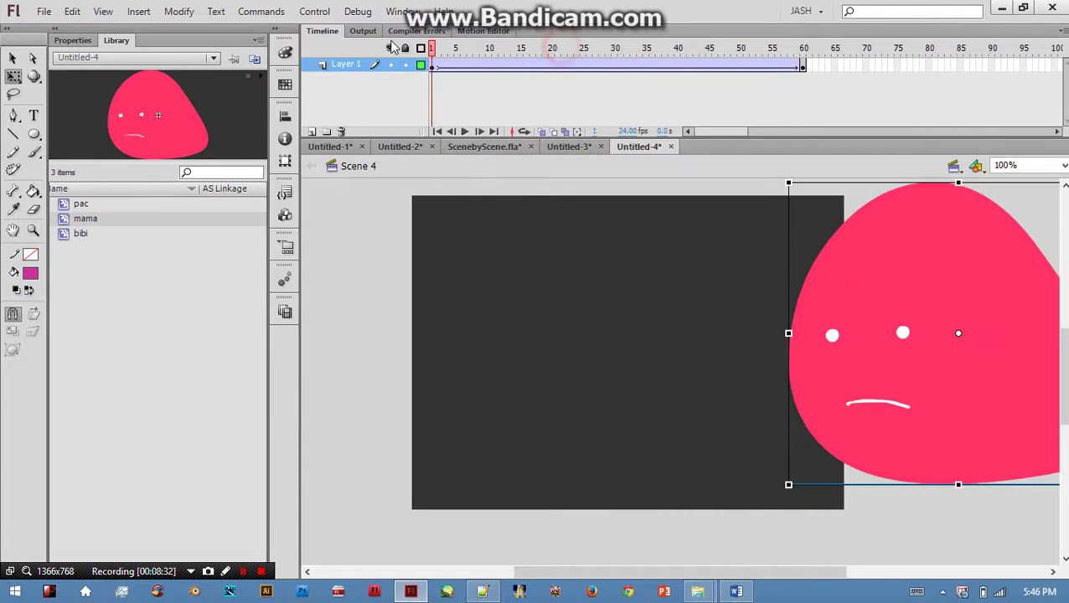
key("Return")
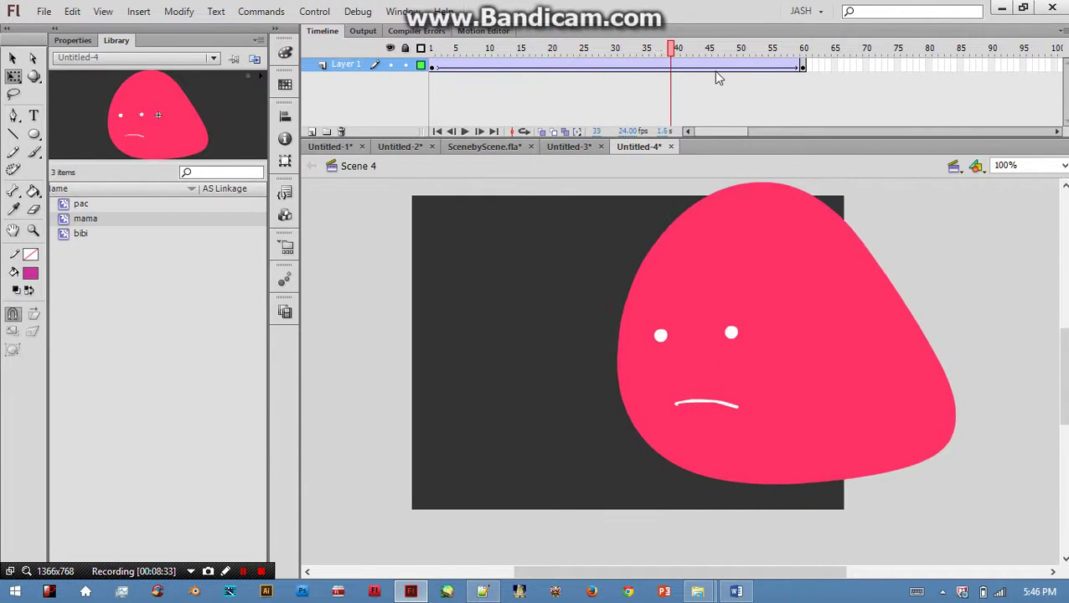
Add a layer above Layer 1, lock Layer 1, and paste a pac instance into frame 1 of the new layer
left_click(311, 132)
left_click(76, 208)
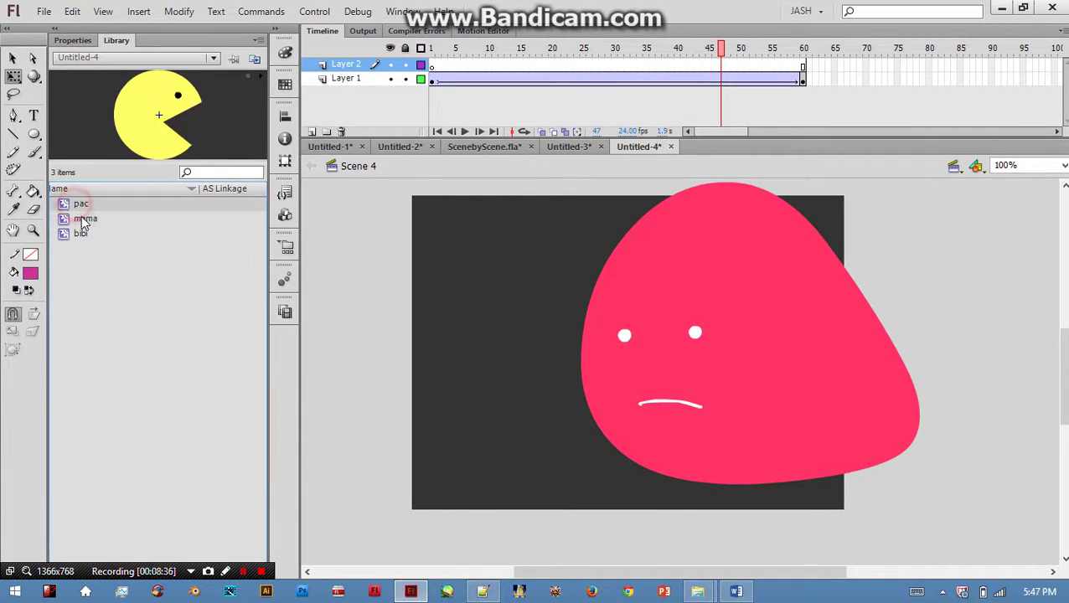
left_click(431, 65)
right_click(432, 327)
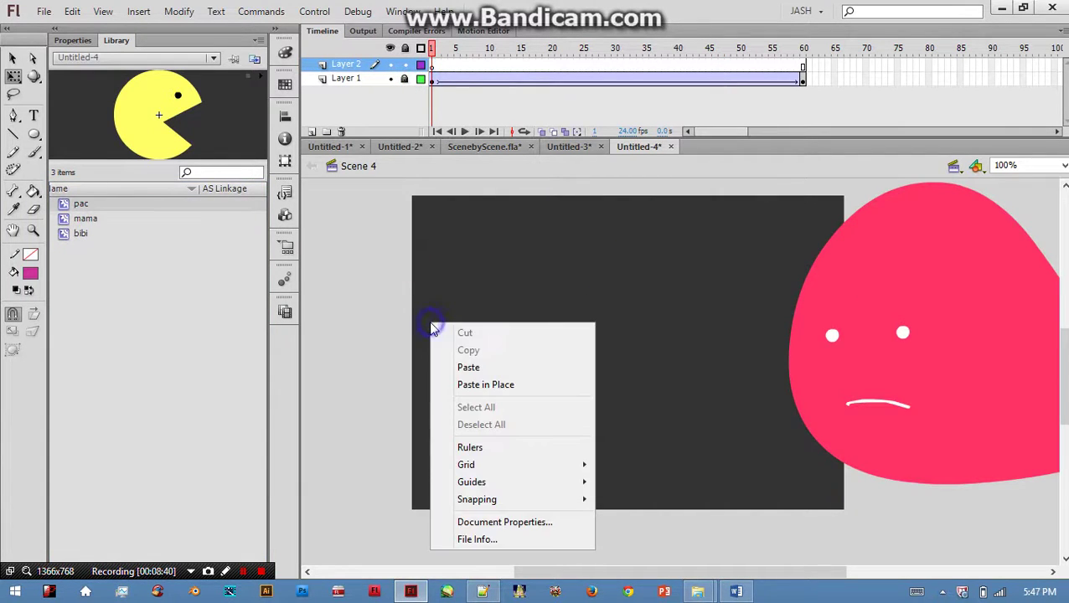
left_click(469, 368)
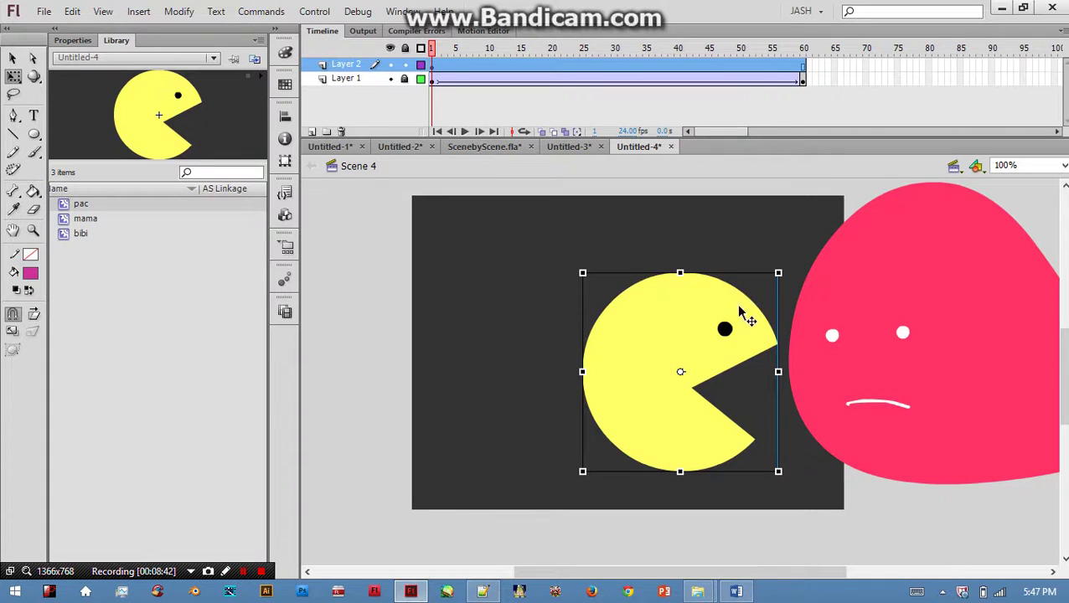
Shrink pac to about a quarter of its size and move it to the lower left of the stage
left_click_drag(780, 273, 706, 346)
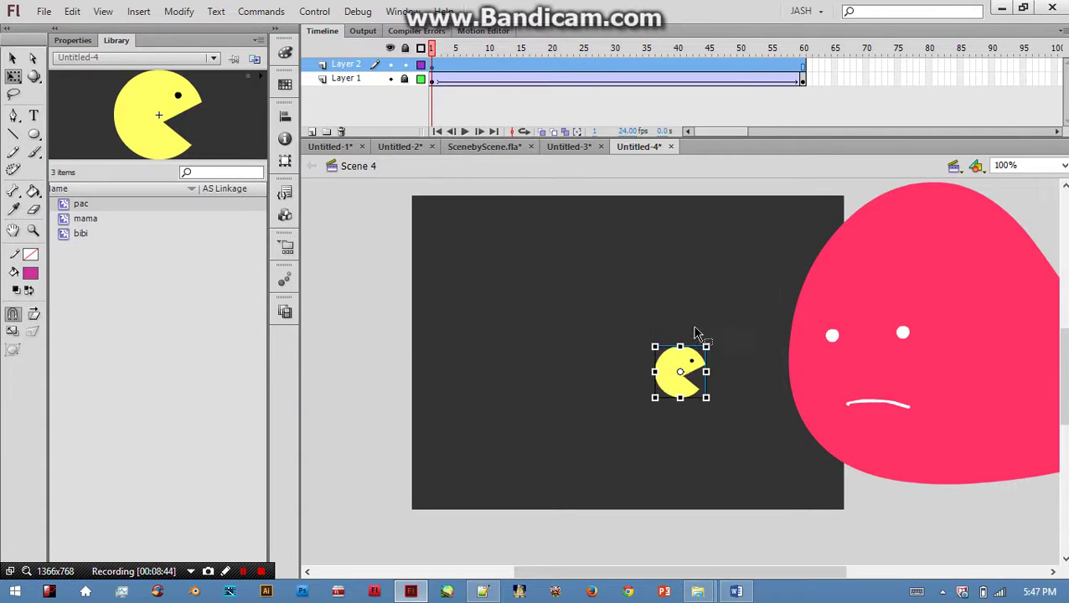
left_click_drag(662, 375, 459, 420)
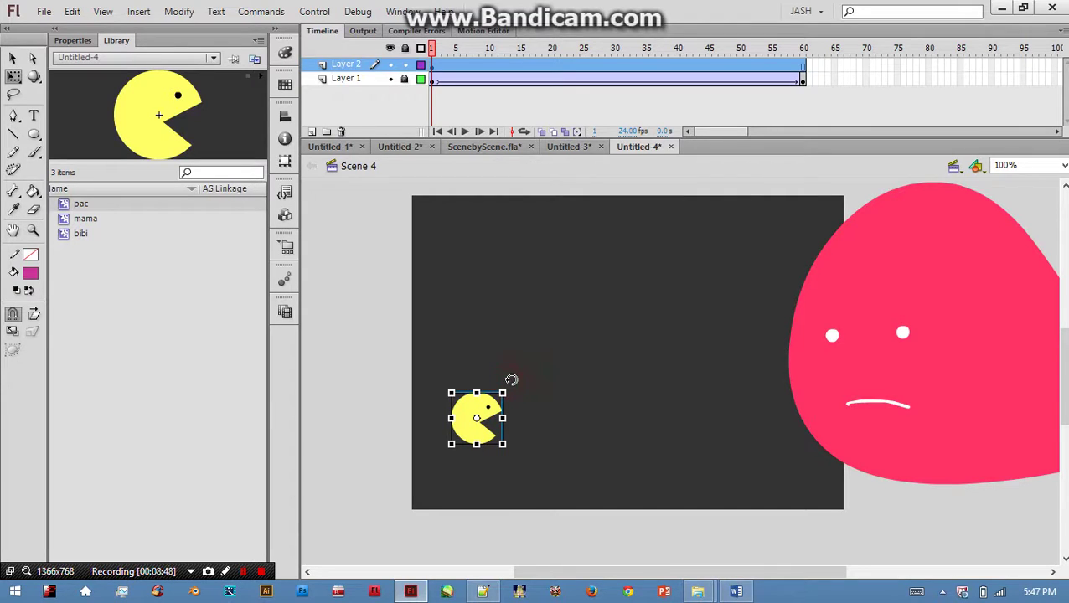
left_click(554, 94)
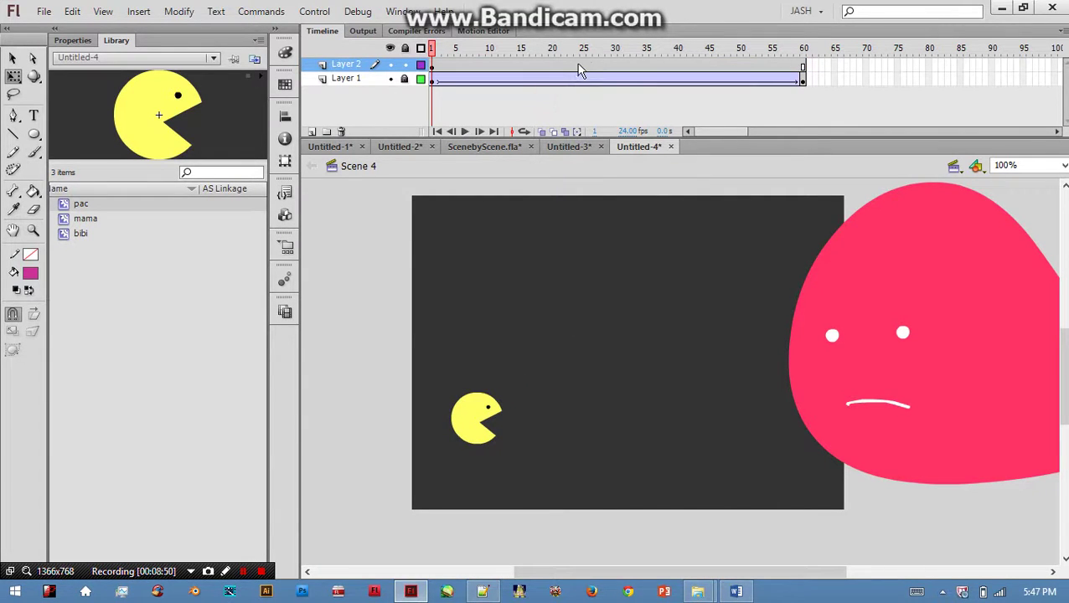
Insert keyframes at frame 106 on both Layer 1 and Layer 2
left_click(803, 50)
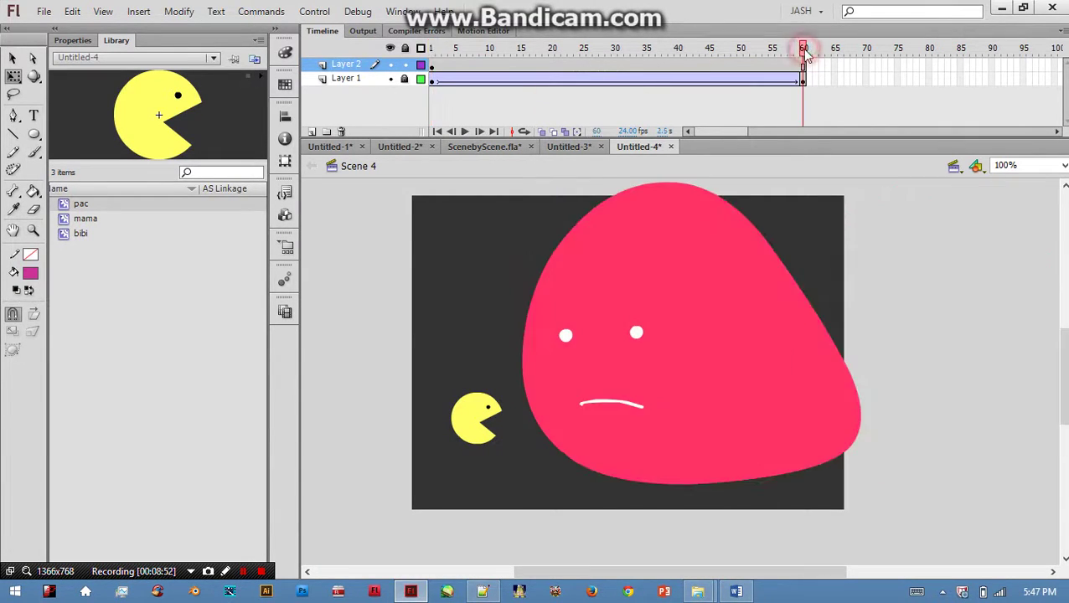
left_click(1057, 132)
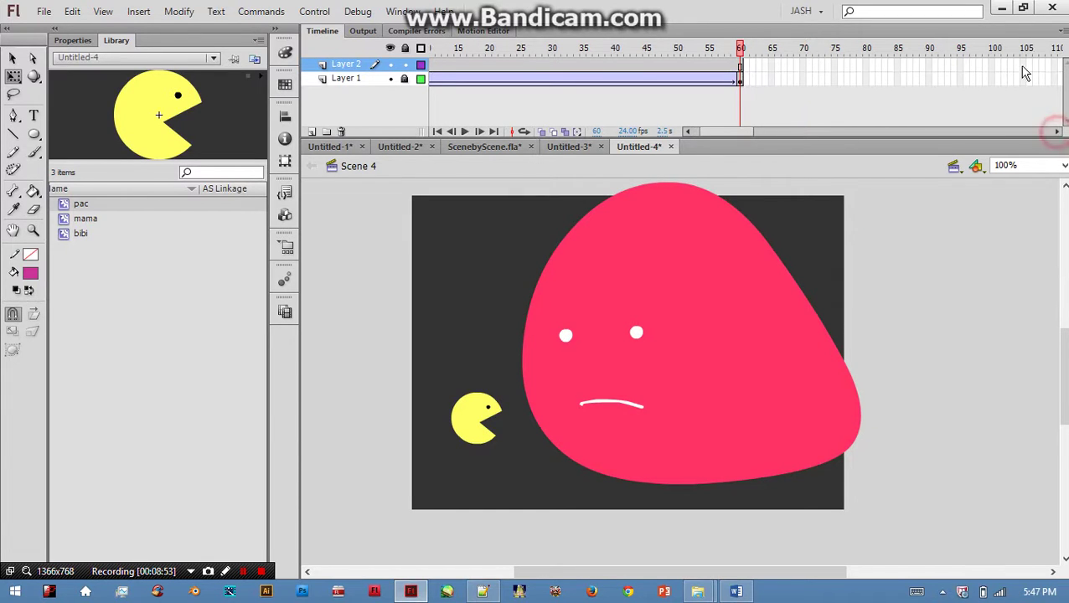
left_click(1056, 131)
left_click(1057, 131)
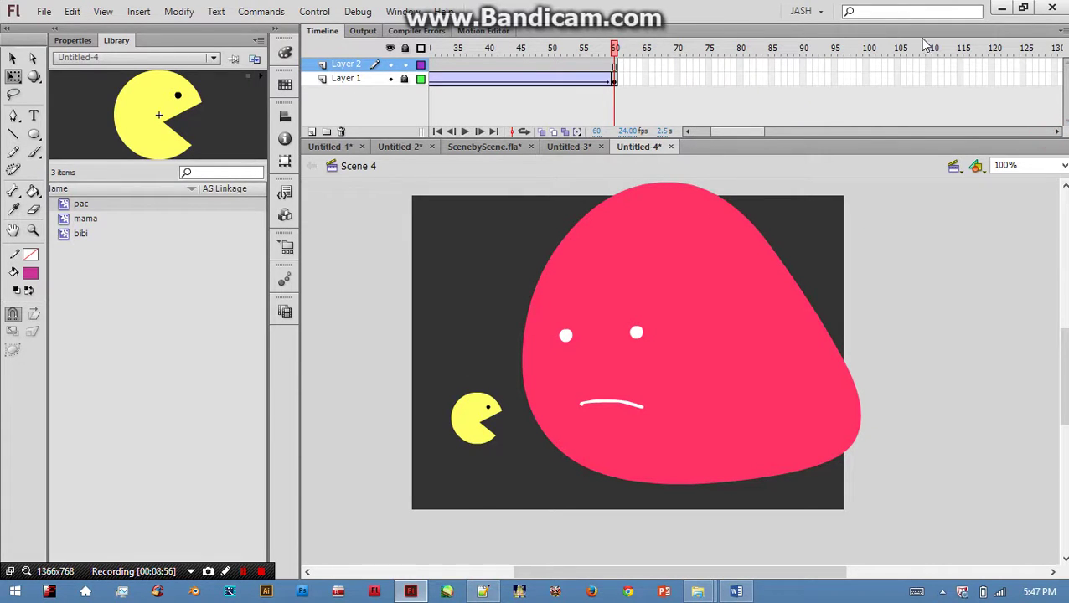
left_click(902, 79)
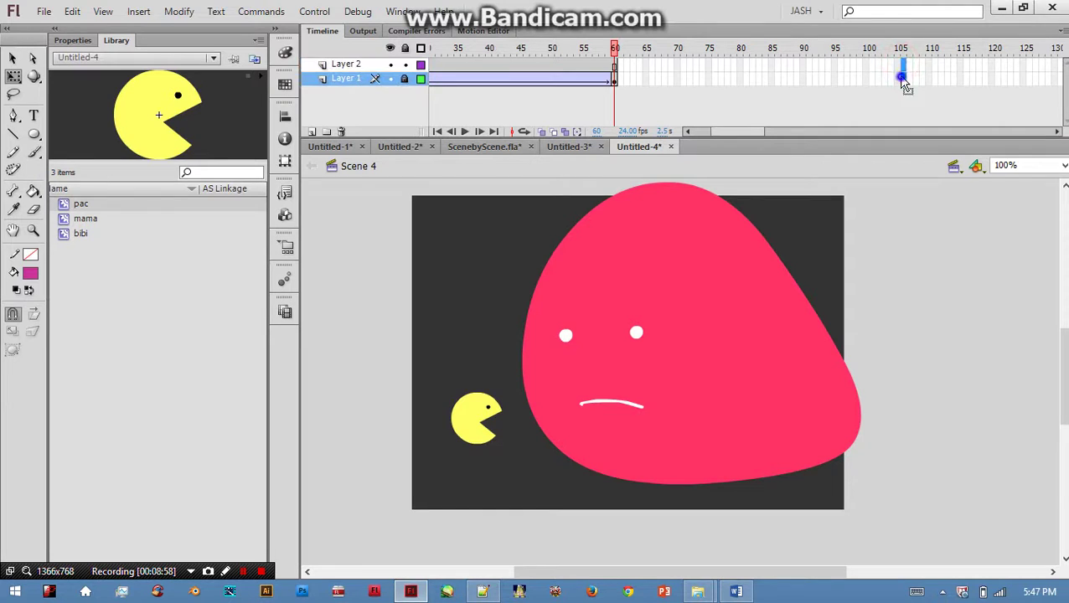
right_click(903, 79)
left_click(921, 184)
left_click(902, 102)
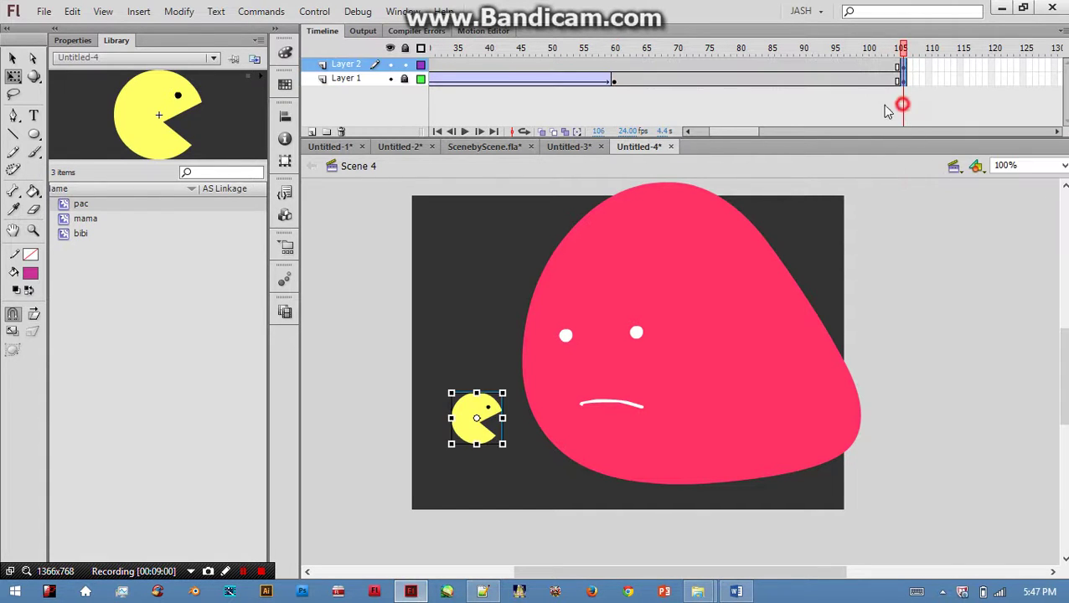
Move Layer 2's last keyframe back to frame 87
left_click(616, 79)
left_click(690, 104)
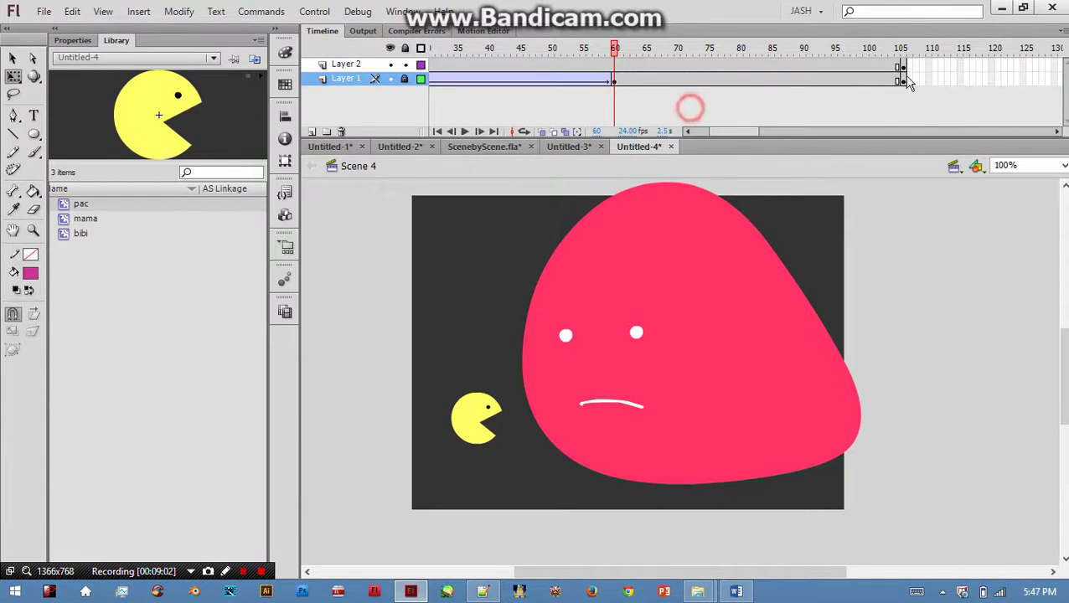
left_click(900, 67)
left_click(903, 67)
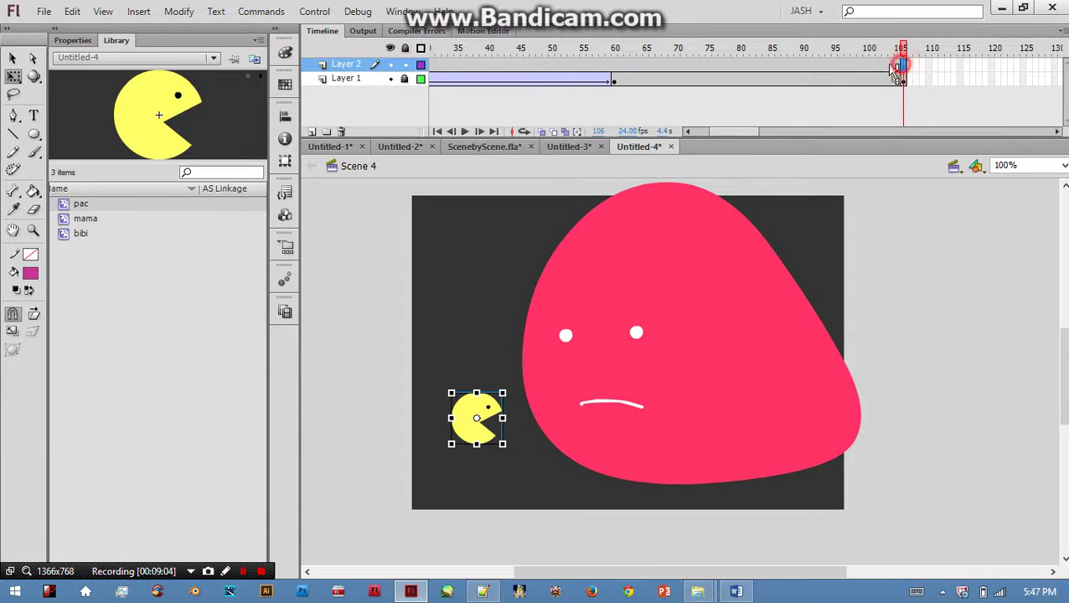
left_click(785, 67)
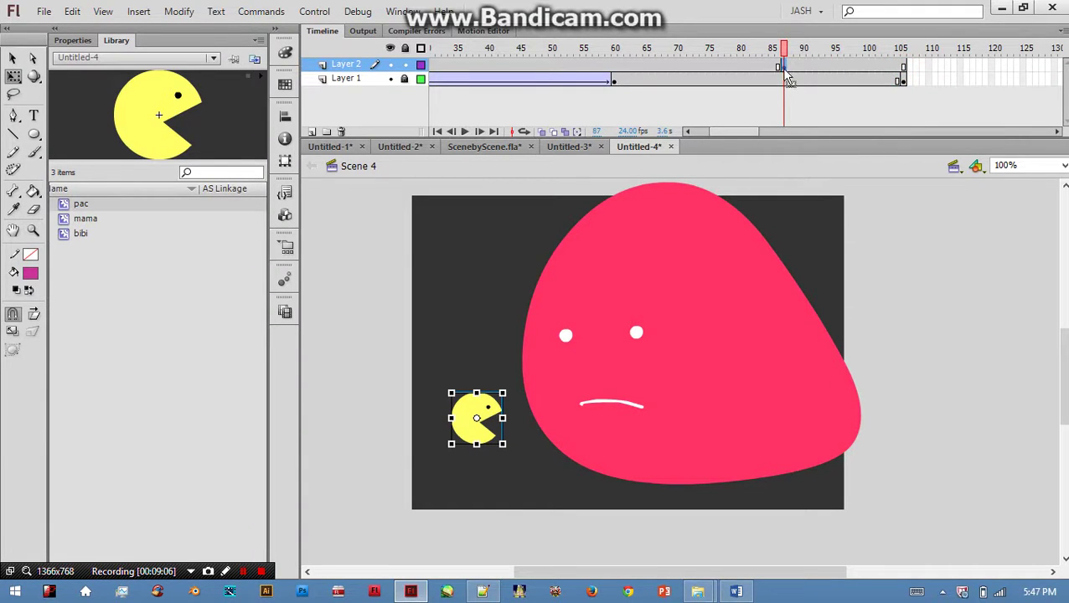
Insert a keyframe at frame 89 of Layer 2 and rotate pac slightly counterclockwise, by about 15 degrees
right_click(798, 67)
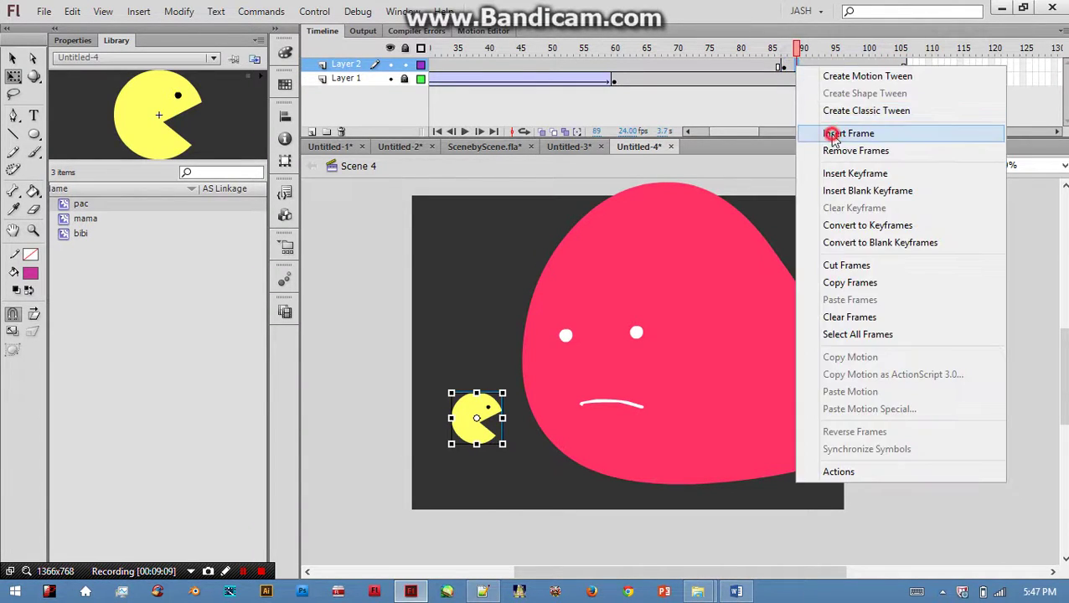
left_click(830, 131)
left_click(800, 67)
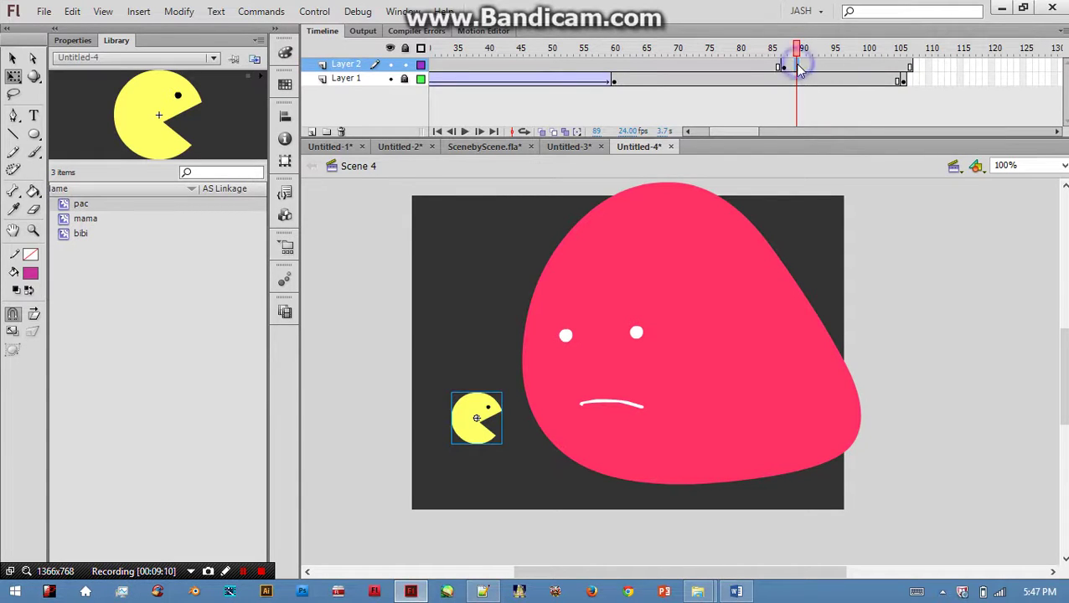
right_click(800, 67)
left_click(841, 172)
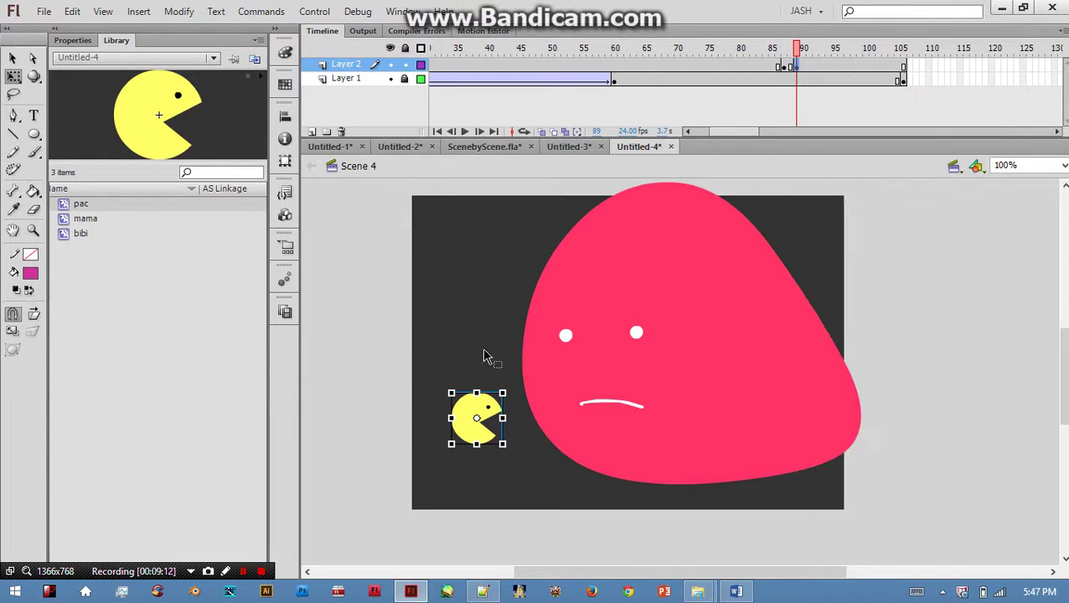
left_click_drag(503, 381, 492, 375)
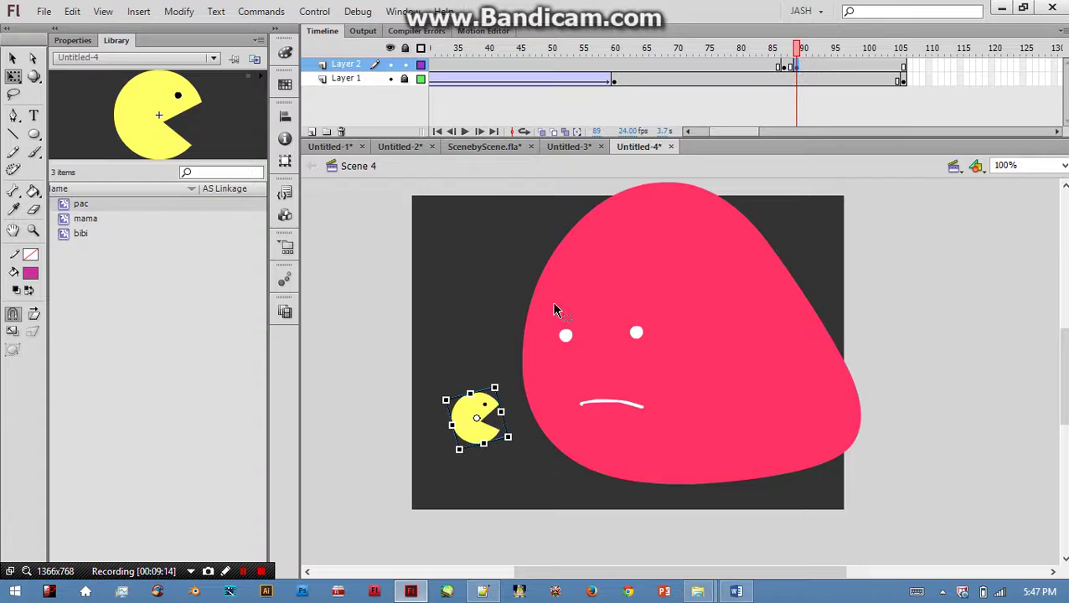
Insert a keyframe at frame 91 of Layer 2, tilt pac counterclockwise to about 30 degrees, and review the last keyframes
right_click(810, 67)
left_click(848, 174)
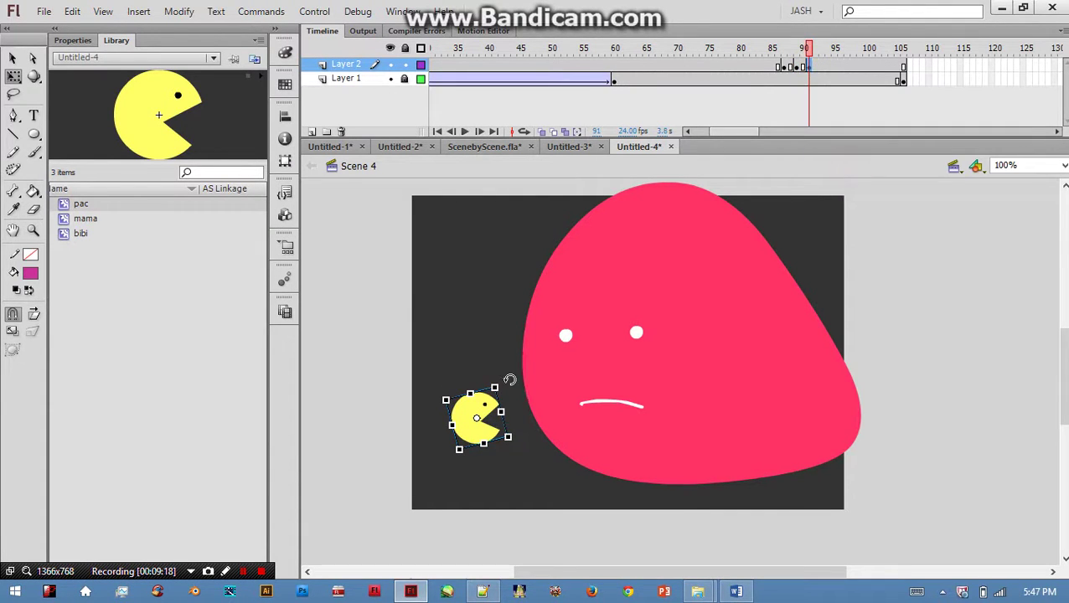
left_click_drag(503, 376, 470, 353)
left_click(456, 339)
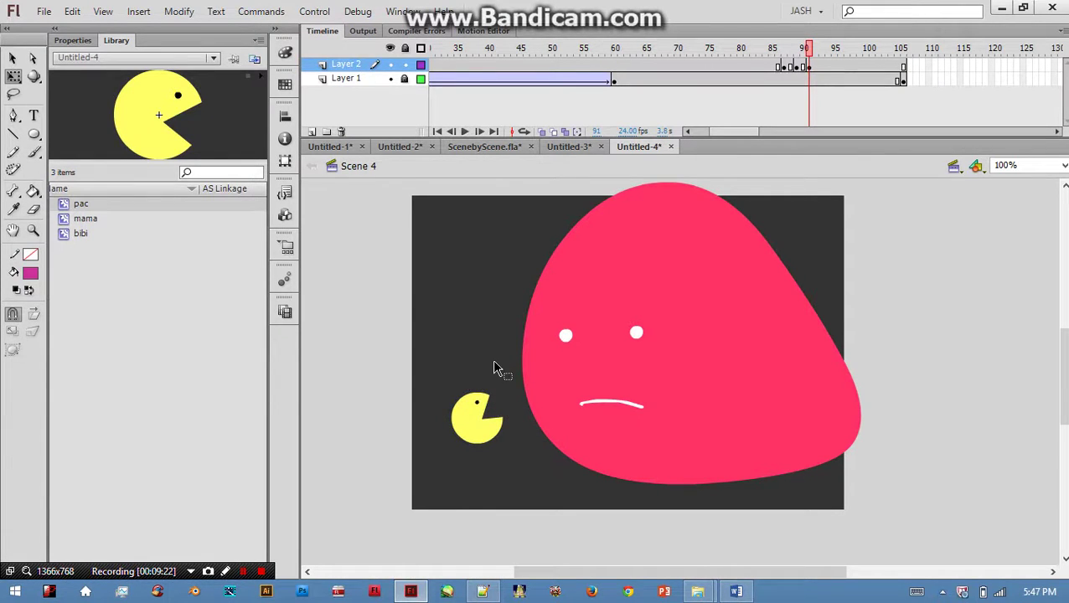
mouse_move(811, 53)
left_mouse_down()
mouse_move(732, 52)
mouse_move(802, 58)
left_mouse_up()
left_click(808, 65)
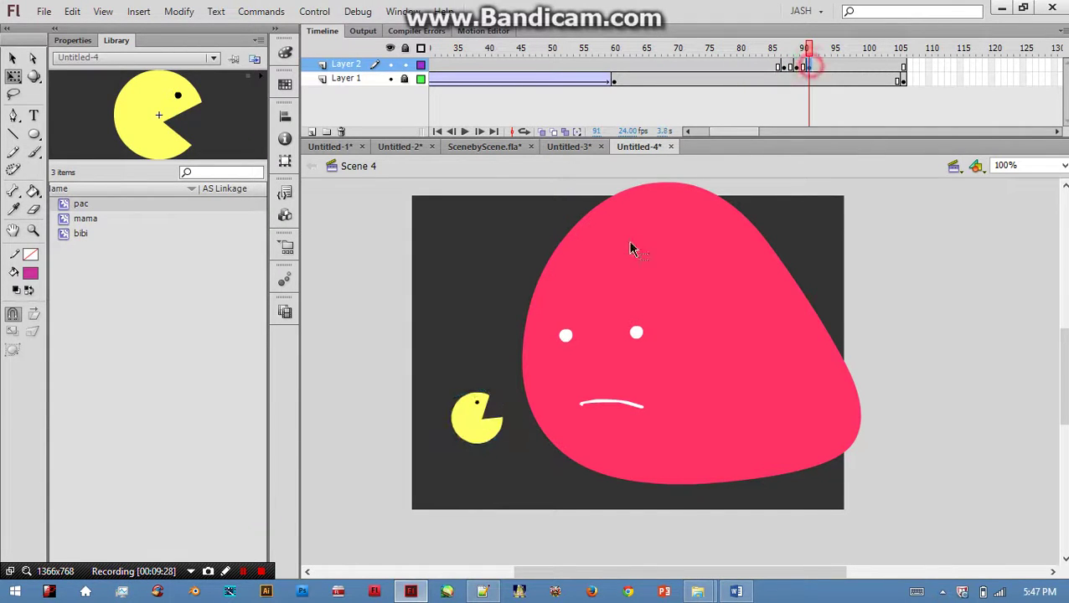
left_click_drag(523, 413, 534, 434)
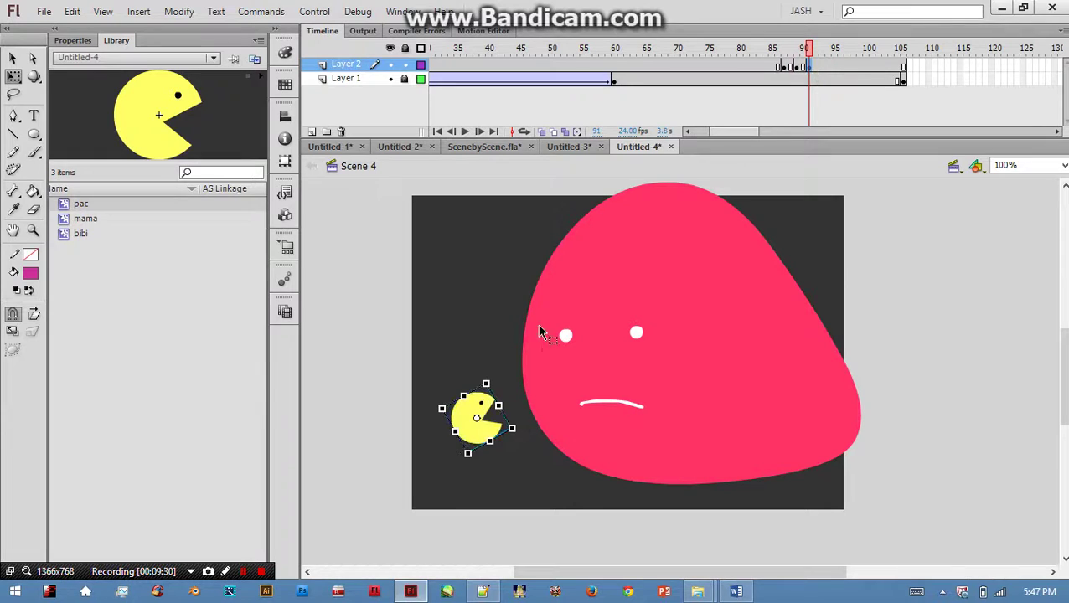
left_click(792, 66)
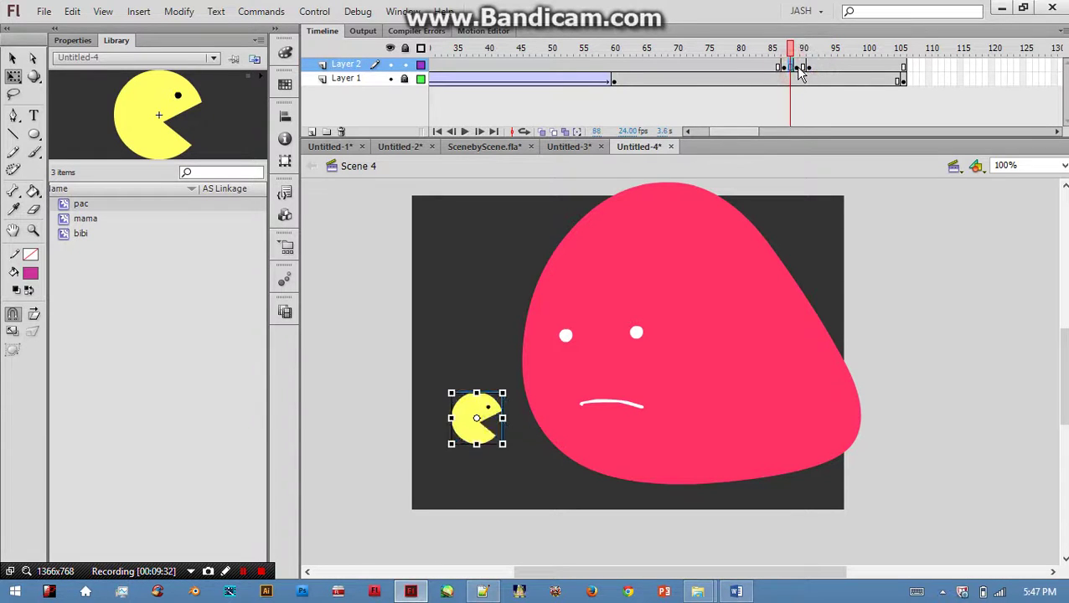
left_click(798, 67)
left_click(808, 67)
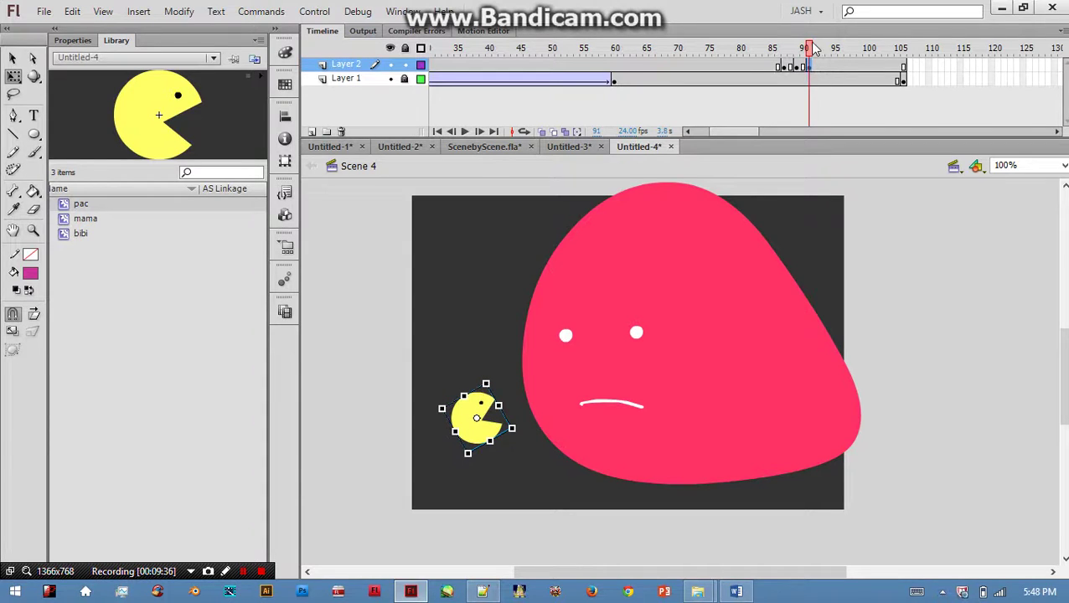
Insert frames twice across frames 98 to 103 of both layers to extend the scene to frame 118
left_click_drag(811, 50, 877, 86)
right_click(877, 87)
left_click(897, 144)
right_click(878, 88)
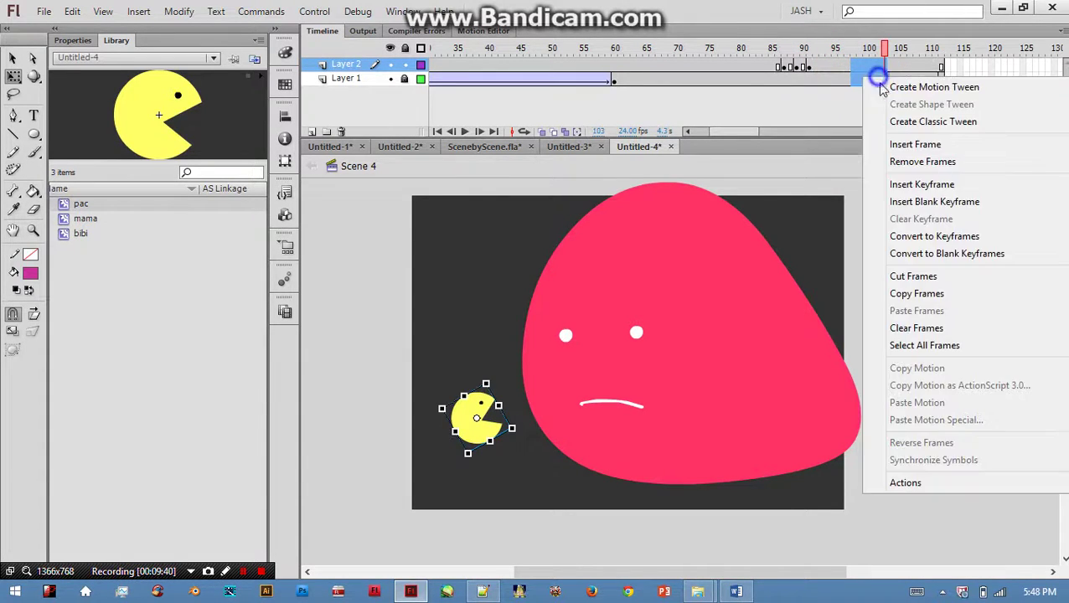
left_click(909, 145)
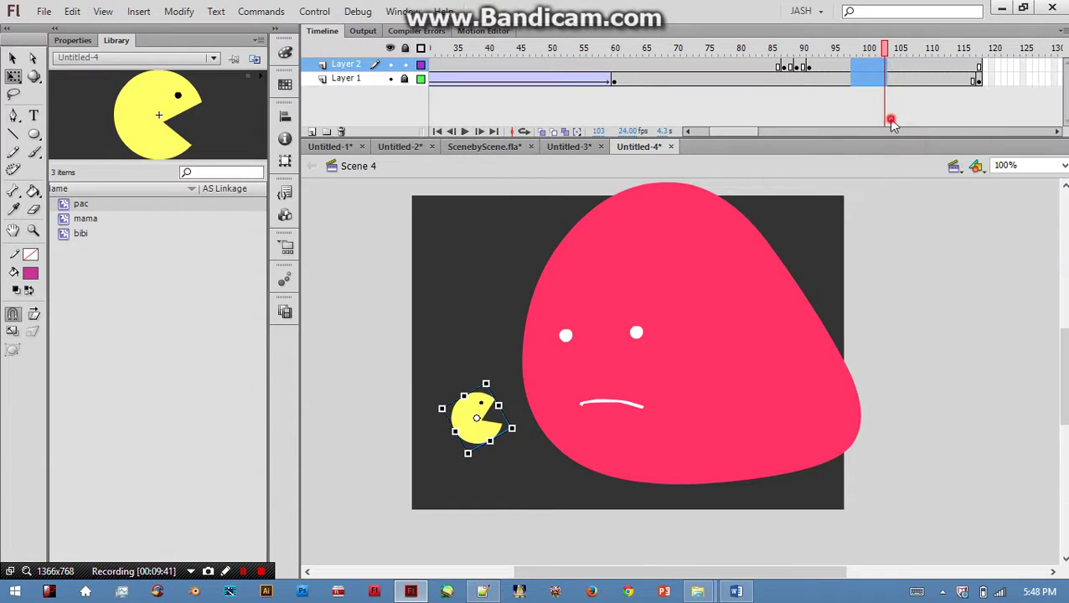
Look through Scenes 1 to 4, return to Scene 4, and test the whole movie
left_click(286, 313)
left_click(338, 316)
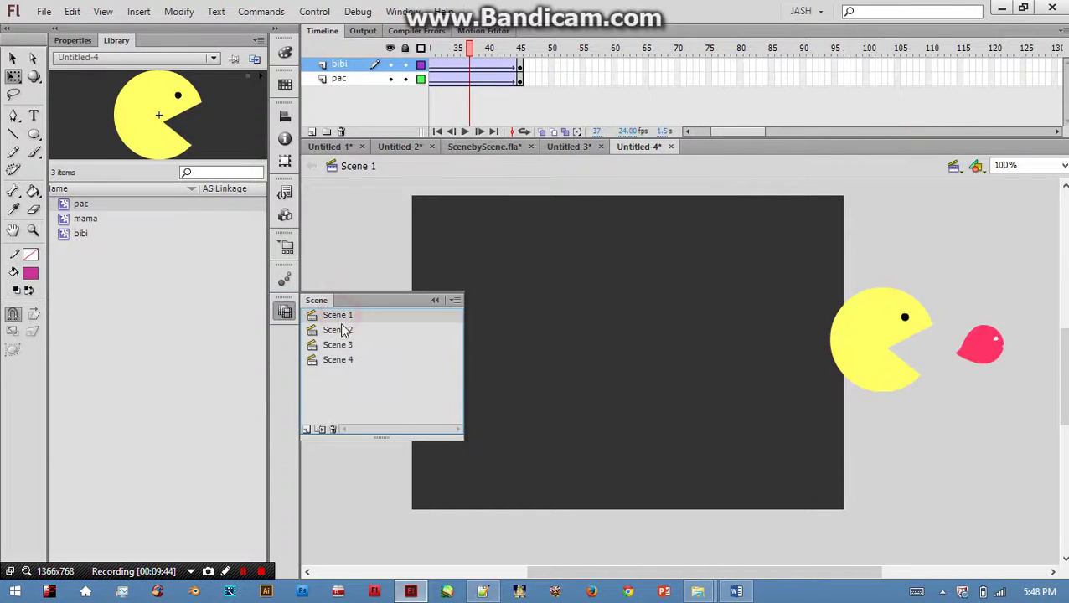
left_click(341, 330)
left_click(347, 344)
left_click(348, 359)
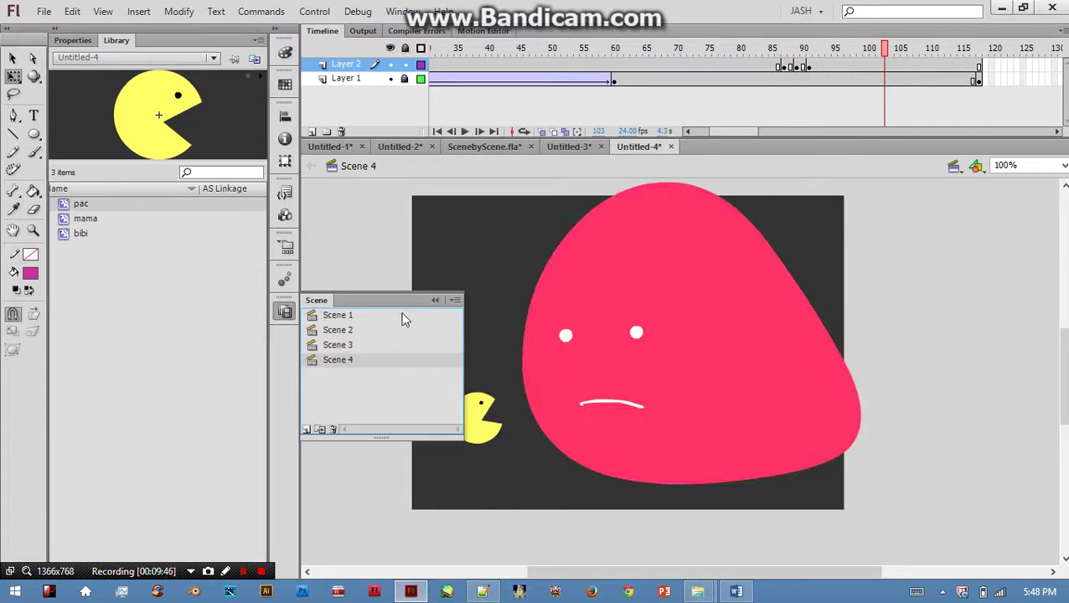
left_click(435, 301)
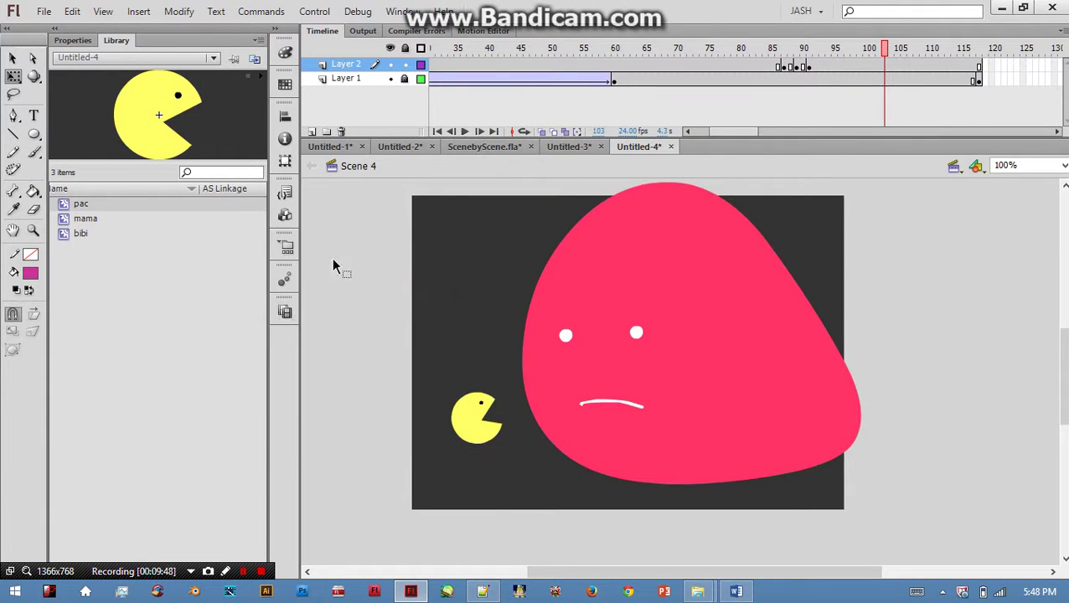
key("ctrl+Return")
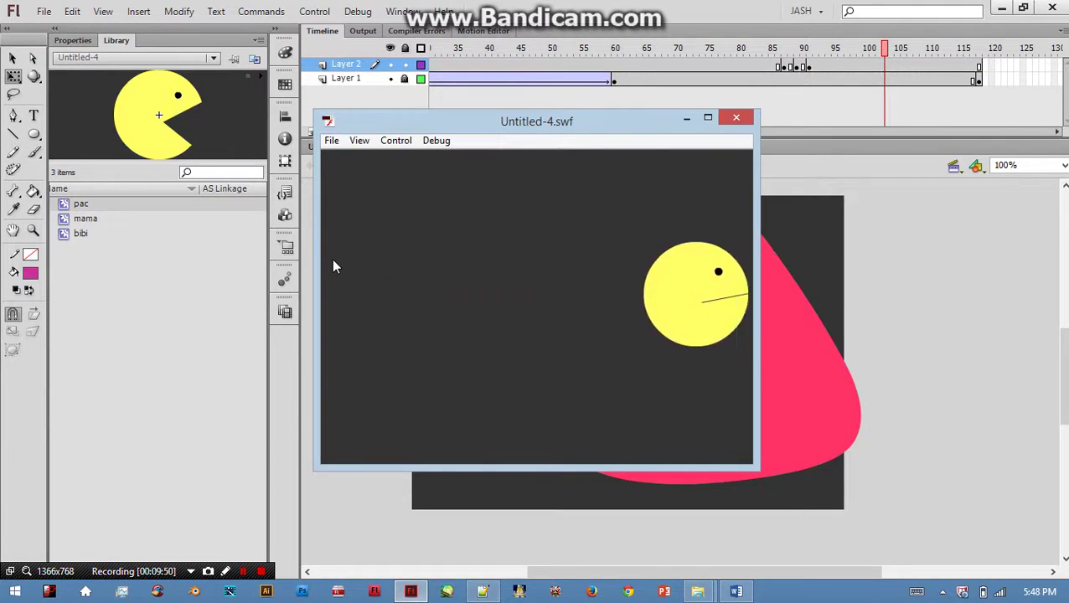